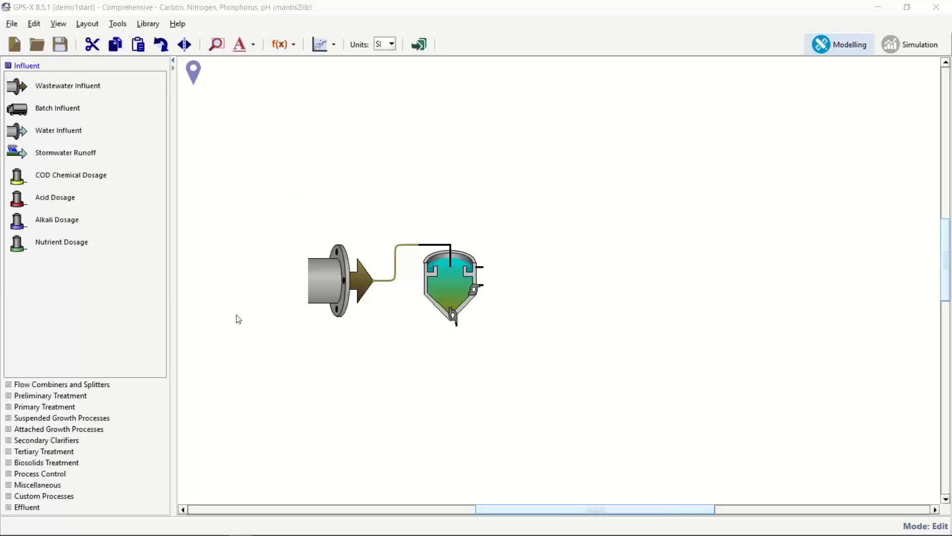
Place three suspended-growth tanks in a row after the primary clarifier.
click(124, 418)
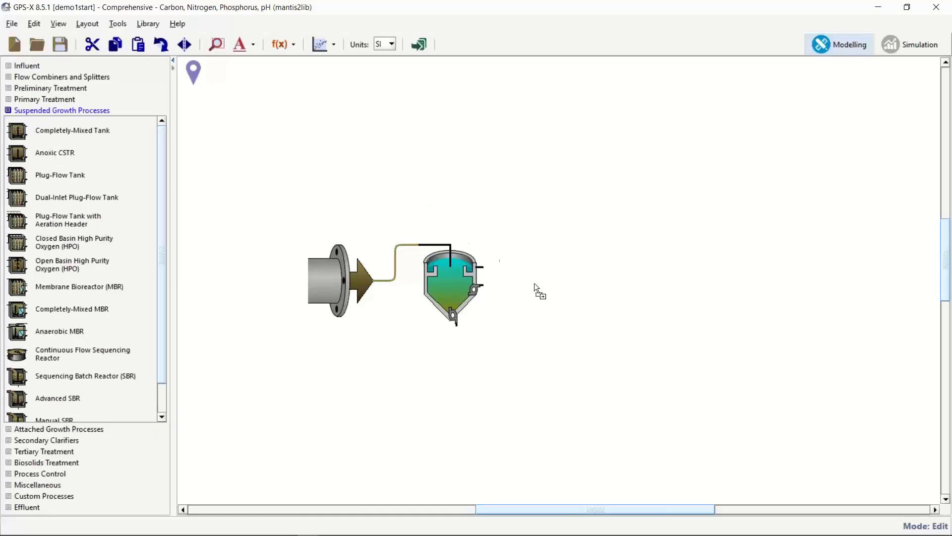
drag(534, 283, 536, 284)
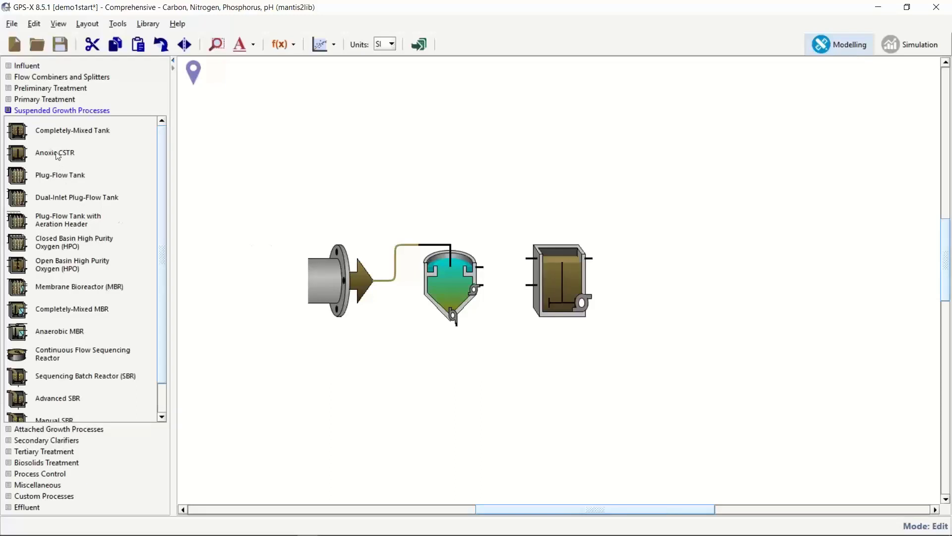
click(669, 253)
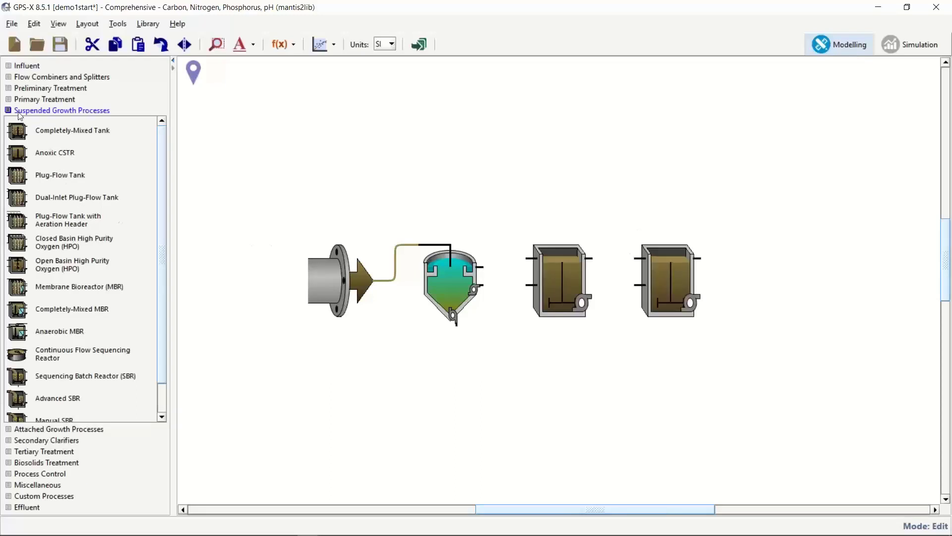
click(762, 271)
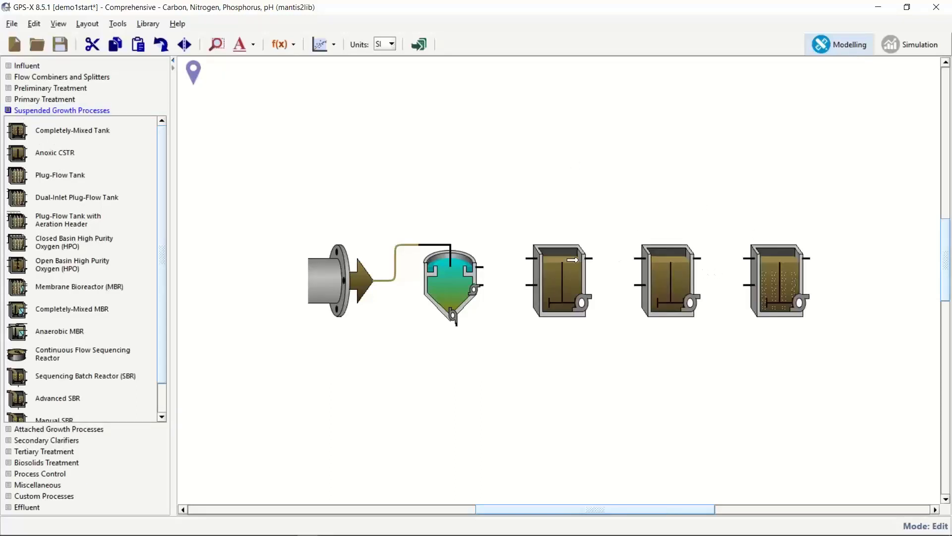
Pipe the clarifier and tanks in series, add a recycle from tank 3 to tank 2, and select them.
drag(482, 268, 530, 259)
drag(587, 259, 638, 258)
drag(701, 259, 746, 258)
drag(806, 297, 637, 285)
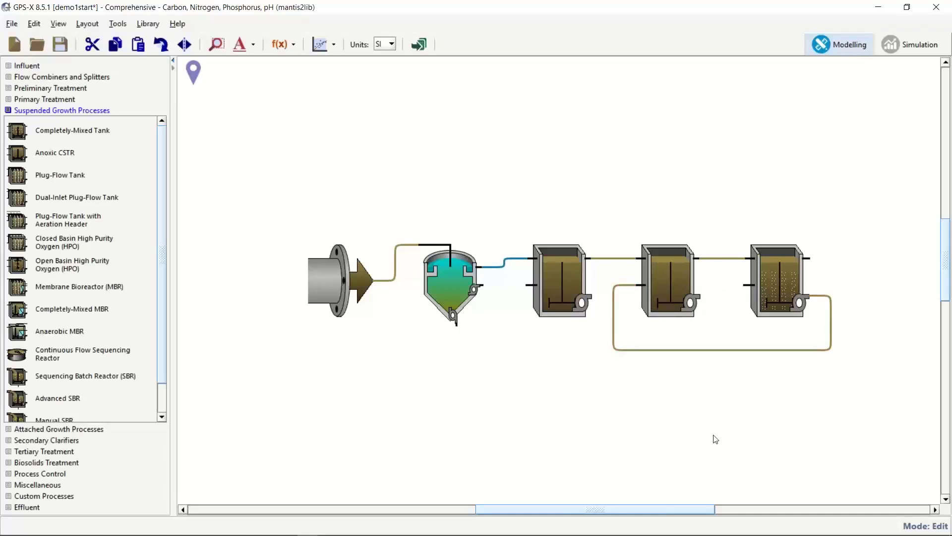
drag(768, 149, 524, 364)
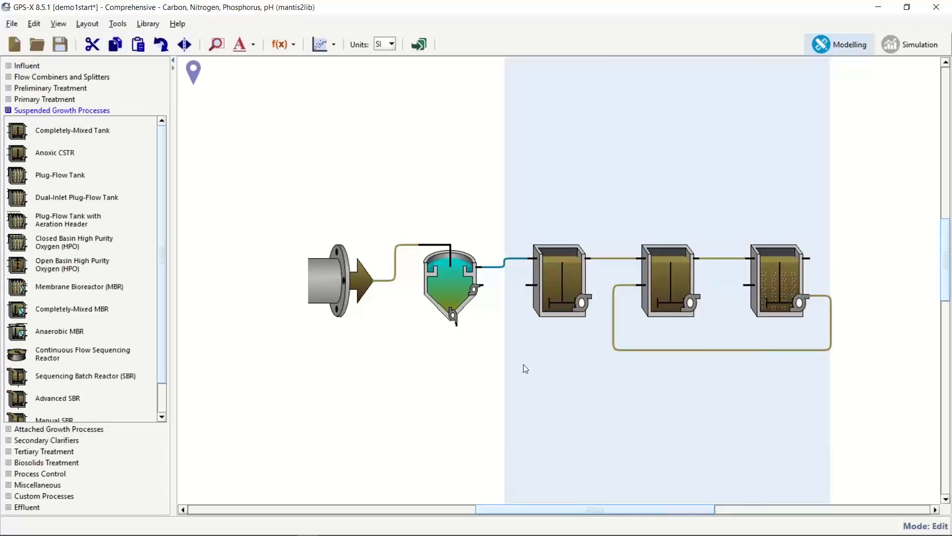
Delete the three tanks and place a single Plug-Flow Tank after the primary clarifier.
key(Delete)
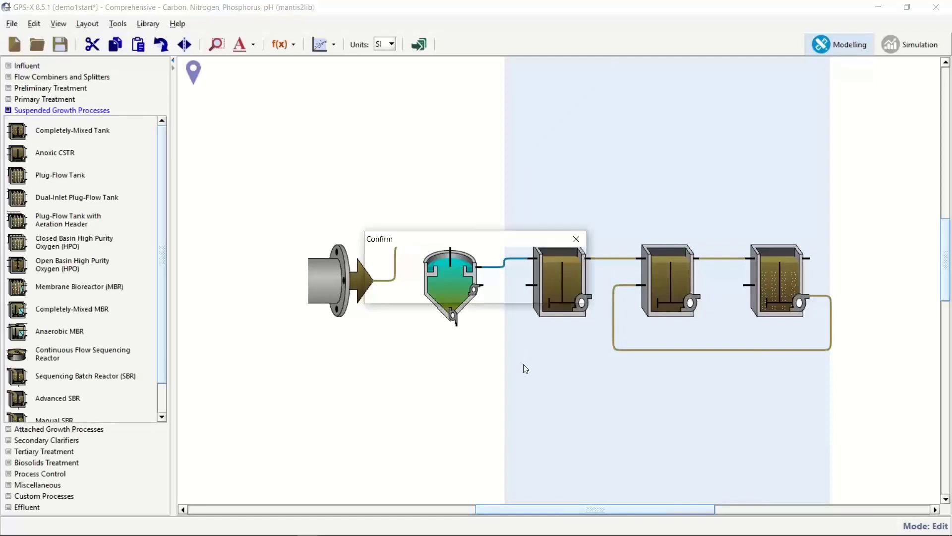
click(449, 285)
click(626, 407)
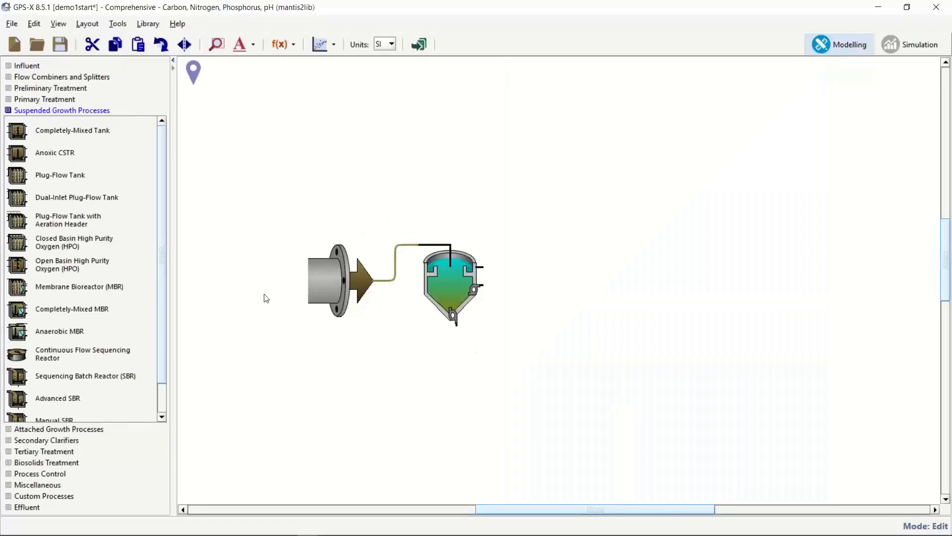
drag(51, 176, 527, 252)
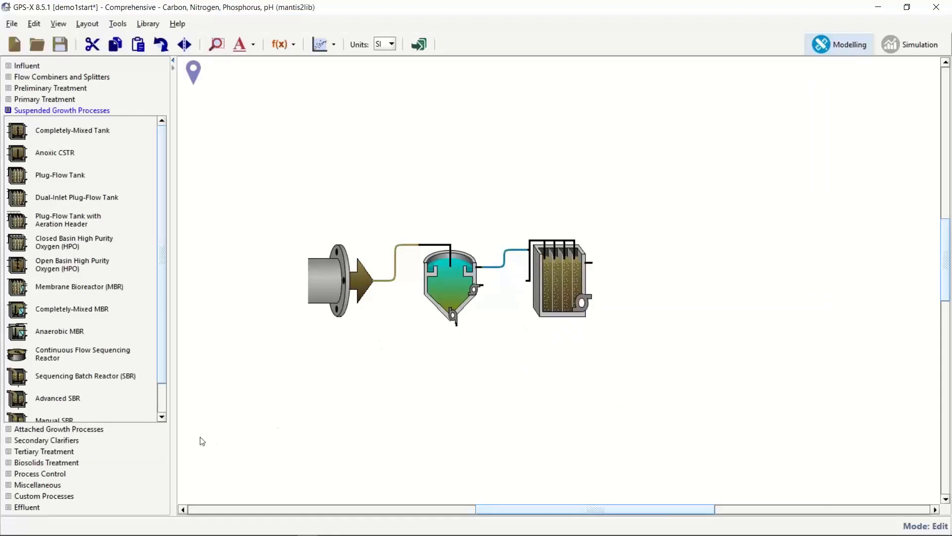
click(60, 439)
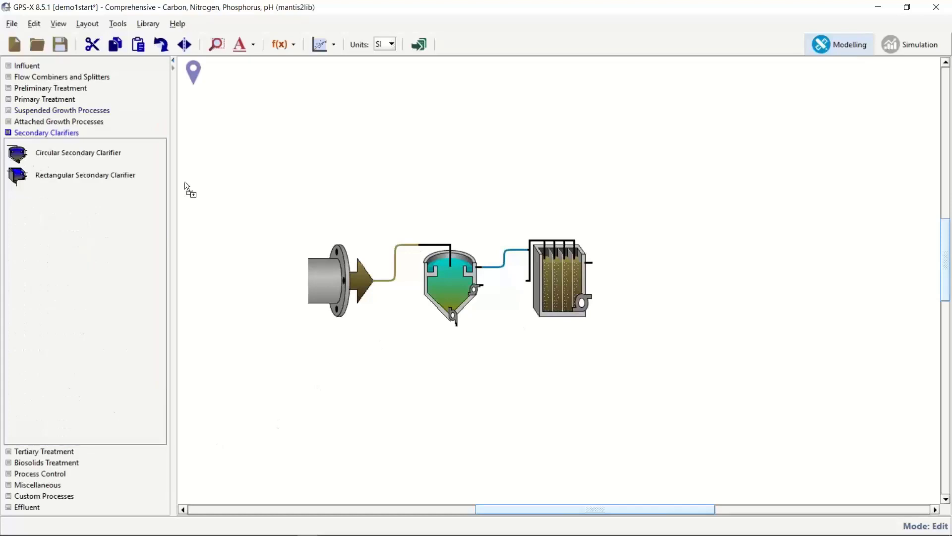
Place a circular secondary clarifier and a wastewater outfall after the plug-flow tank.
drag(664, 295, 665, 296)
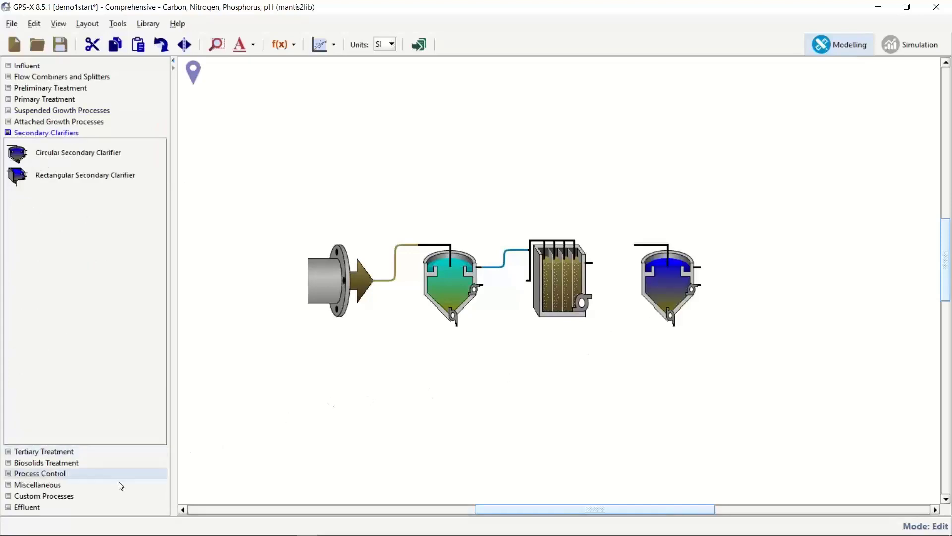
click(77, 509)
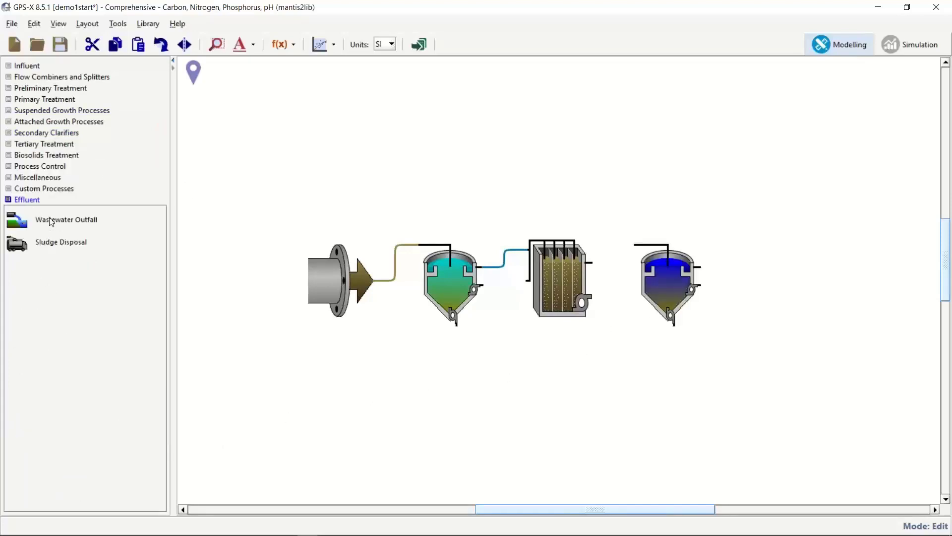
click(776, 259)
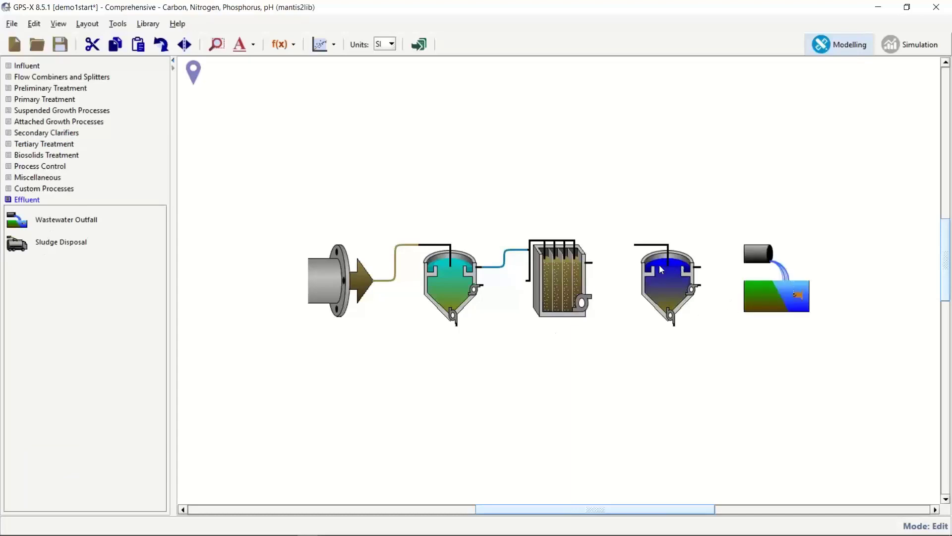
Pipe tank to clarifier to outfall, return clarifier underflow to the tank inlet, and save.
drag(591, 262, 635, 245)
drag(695, 267, 744, 255)
drag(676, 320, 526, 282)
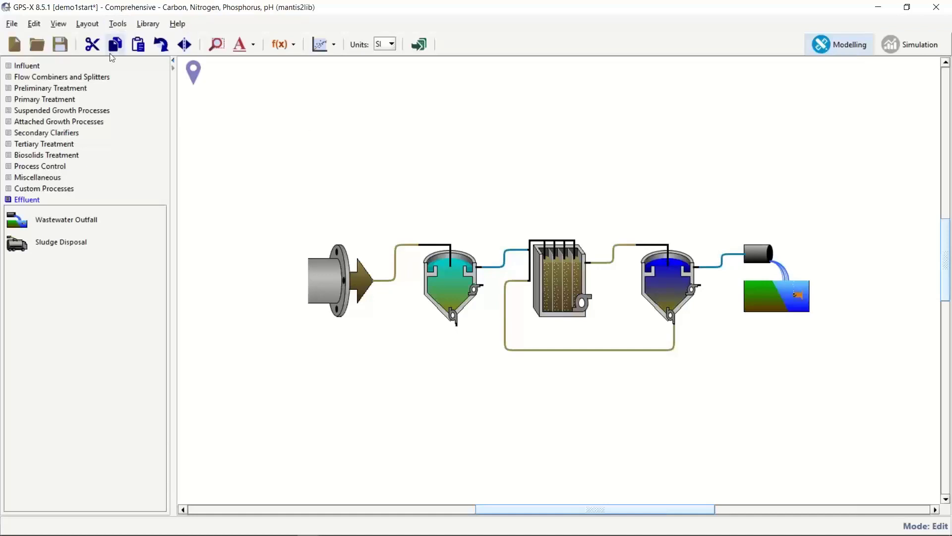
click(60, 45)
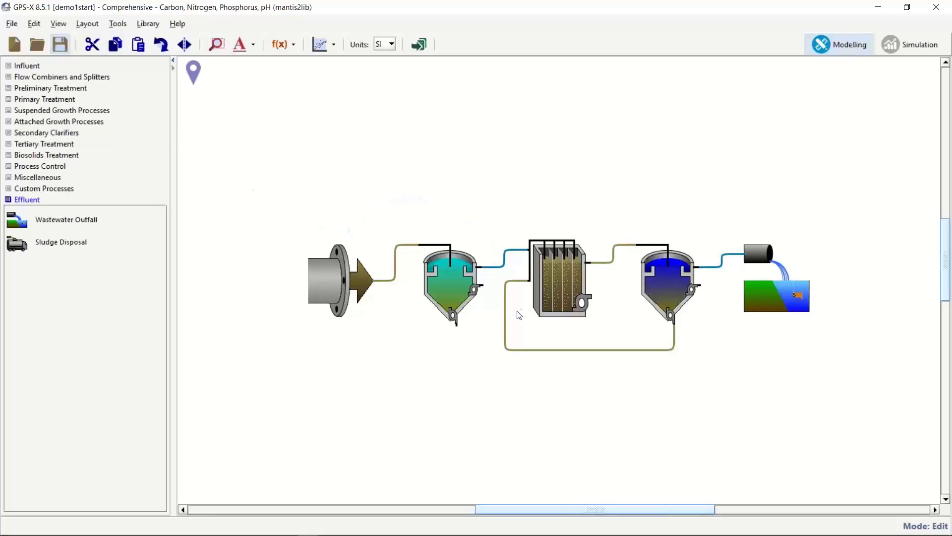
mouse_move(535, 302)
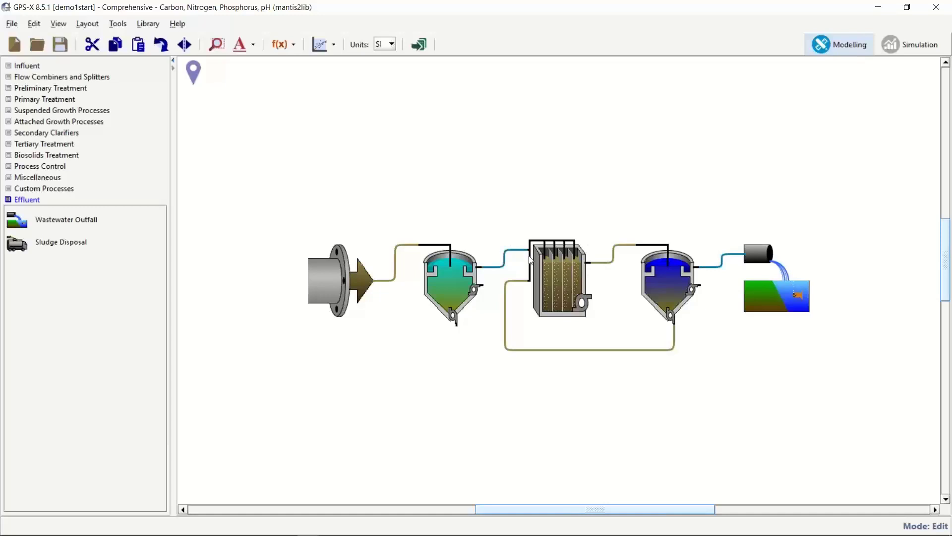
right_click(549, 263)
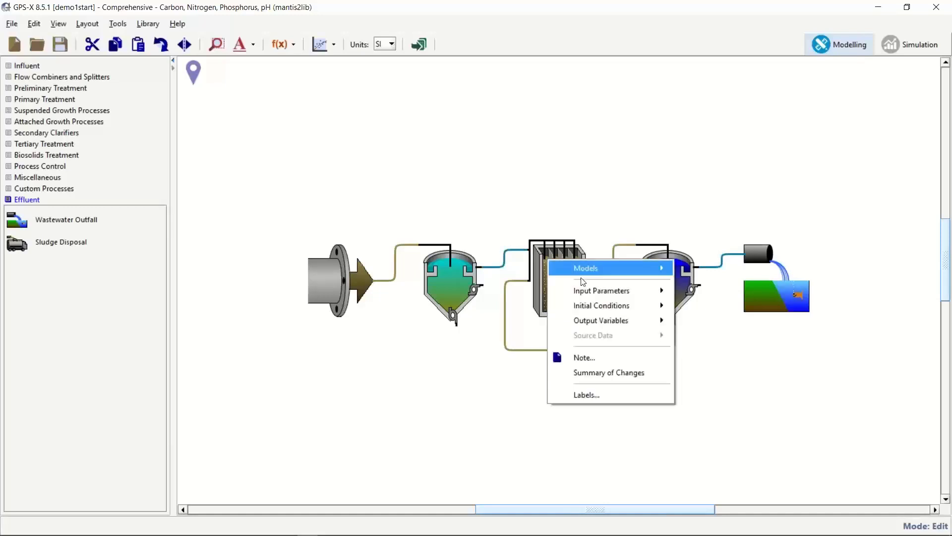
mouse_move(645, 290)
click(699, 310)
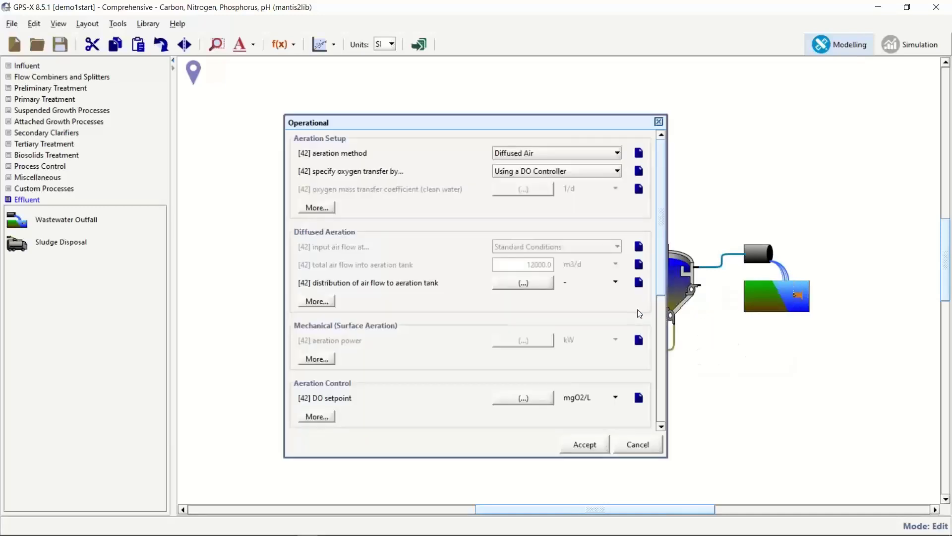
scroll(620, 323, down, 6)
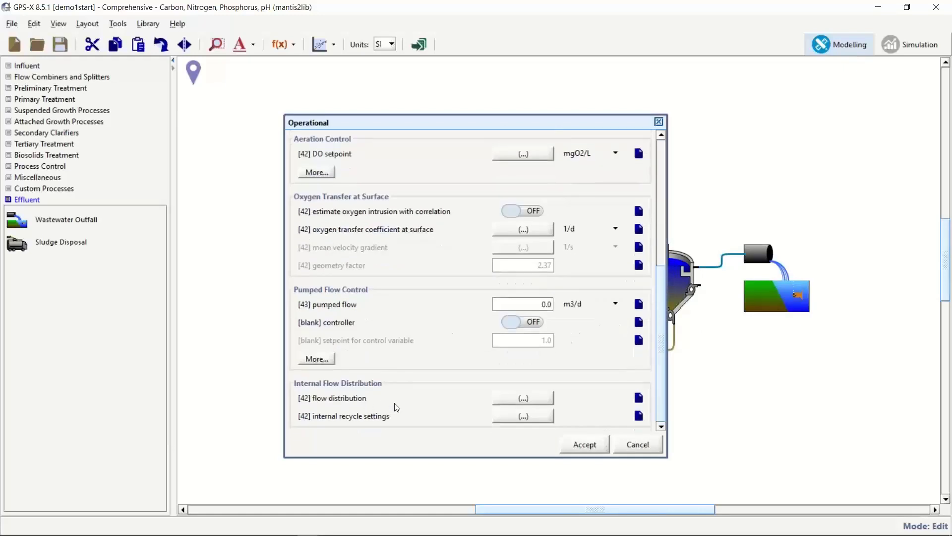
click(540, 406)
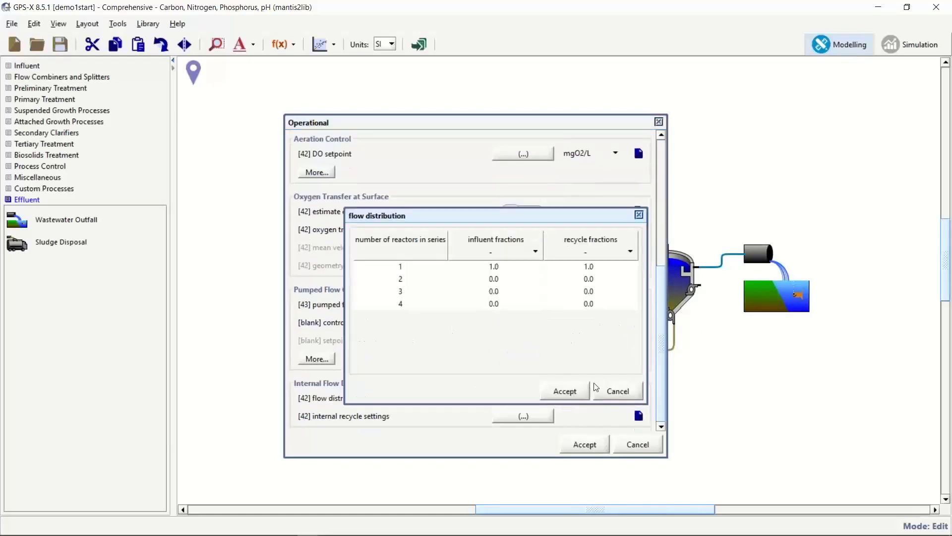
click(535, 252)
click(520, 285)
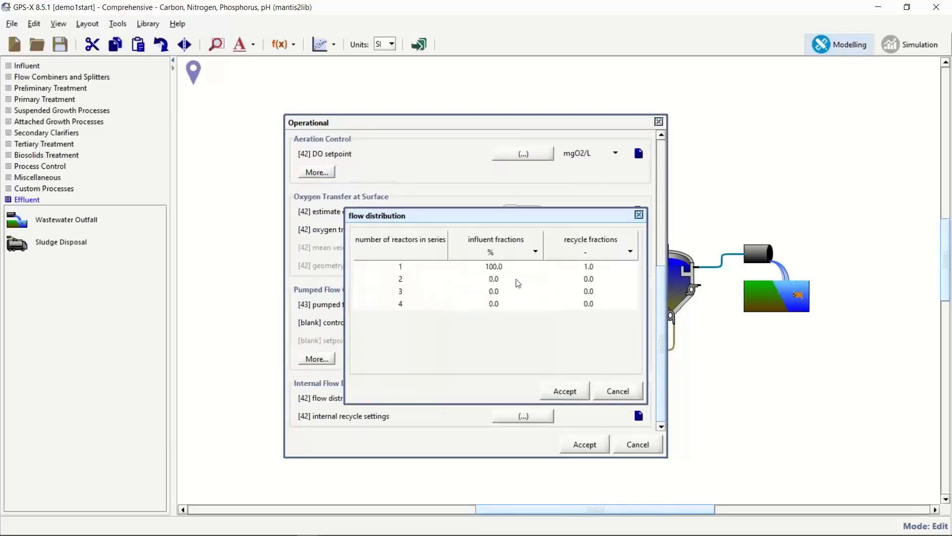
click(578, 255)
click(572, 291)
click(635, 395)
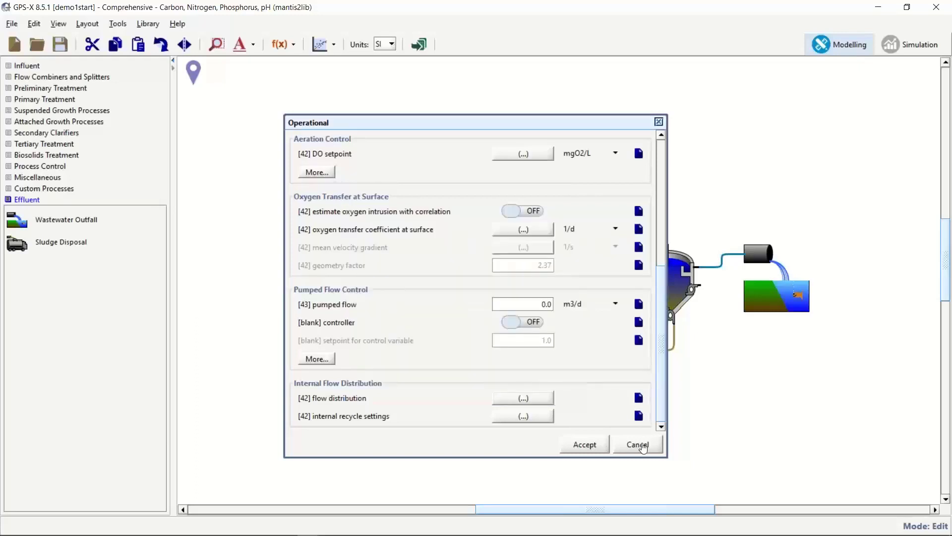
click(640, 445)
Set the plug-flow tank's physical parameters to 3 reactors in series.
right_click(556, 273)
mouse_move(669, 302)
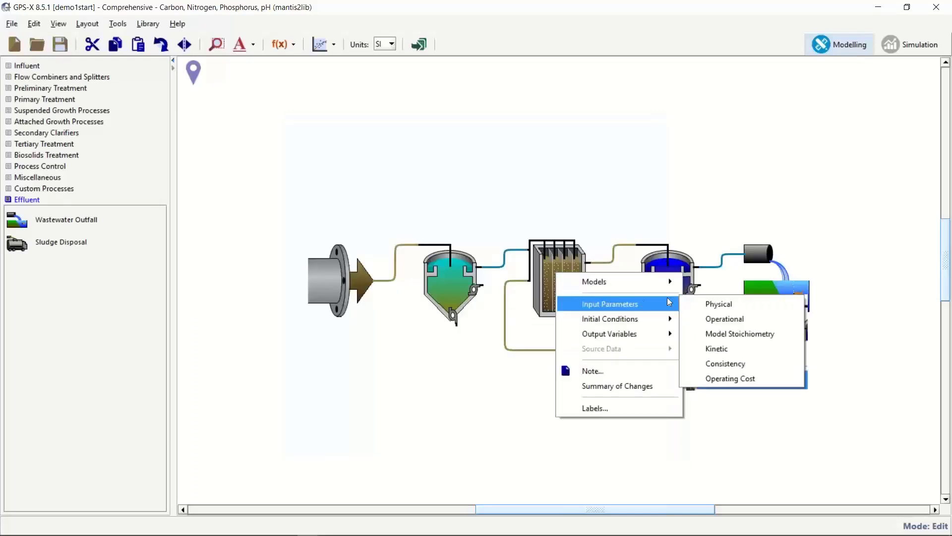
click(744, 304)
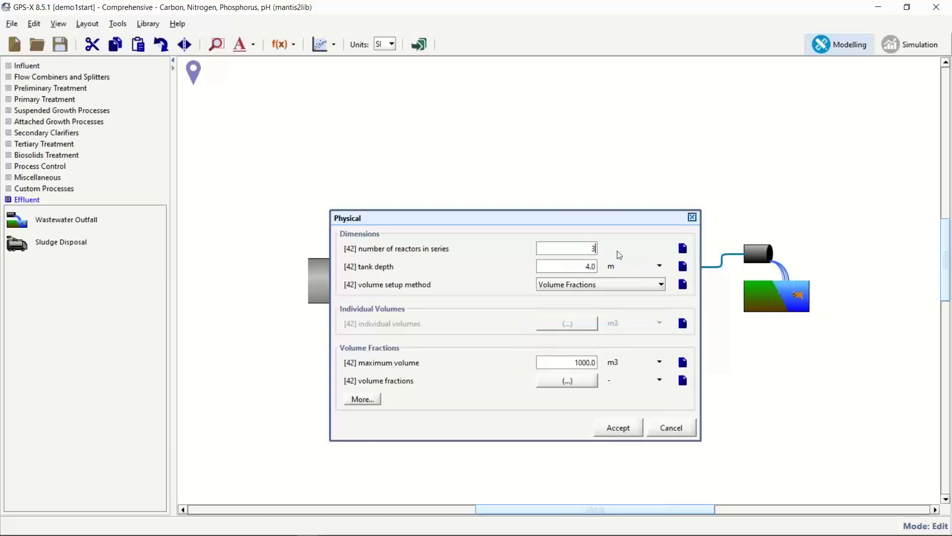
click(626, 429)
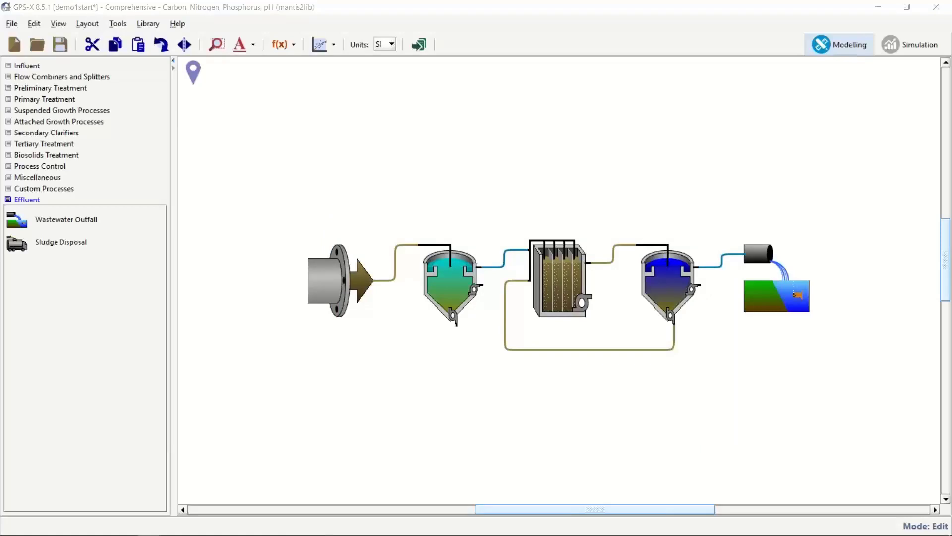
Set the tank's influent and recycle flow fractions to percent, sending 100% to reactor 1.
right_click(556, 269)
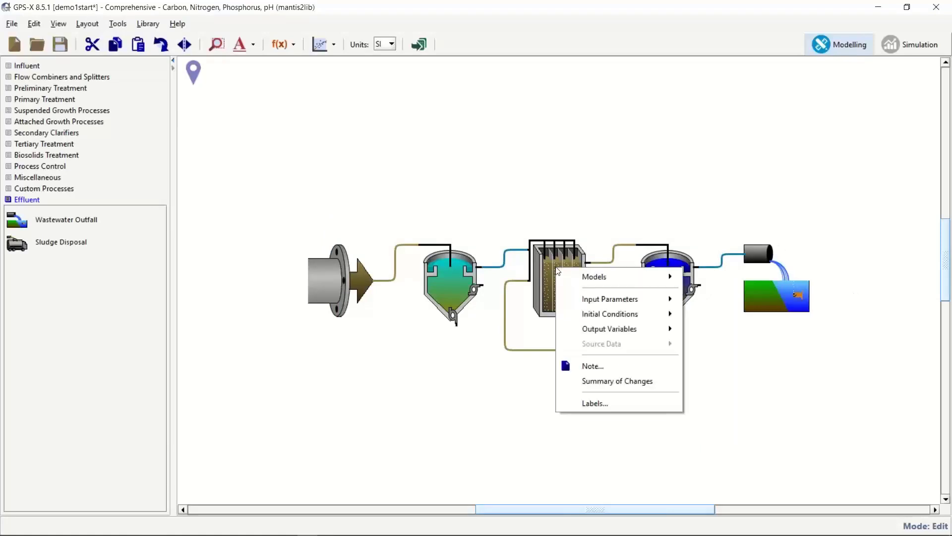
mouse_move(655, 295)
click(720, 319)
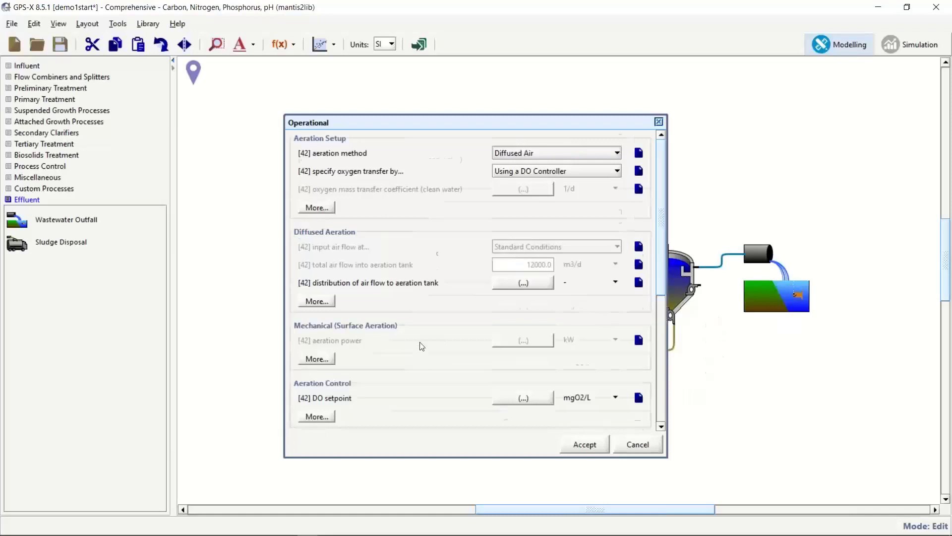
scroll(419, 347, down, 5)
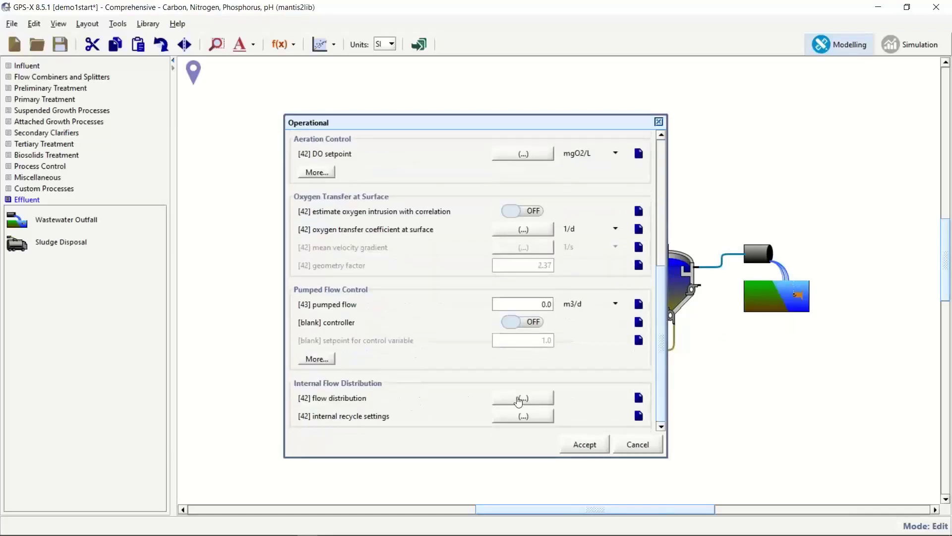
click(518, 399)
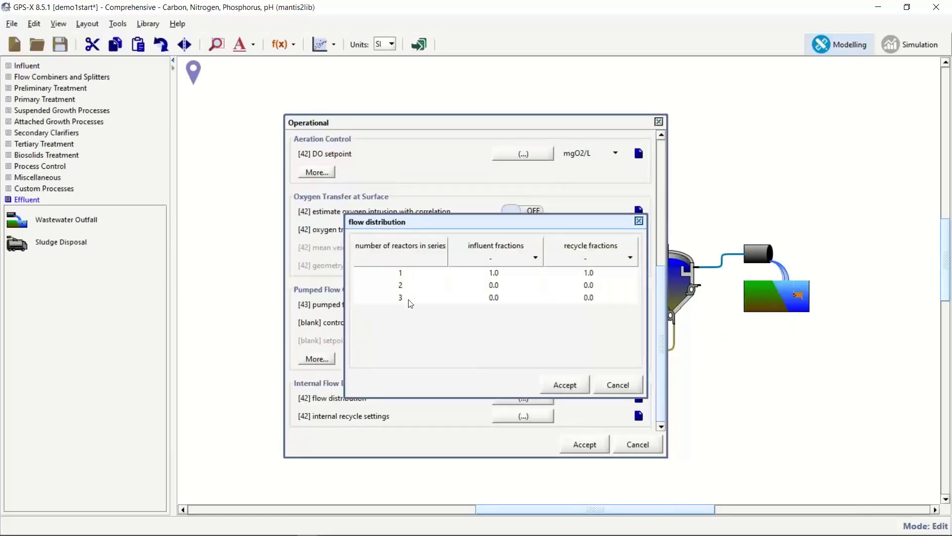
click(520, 258)
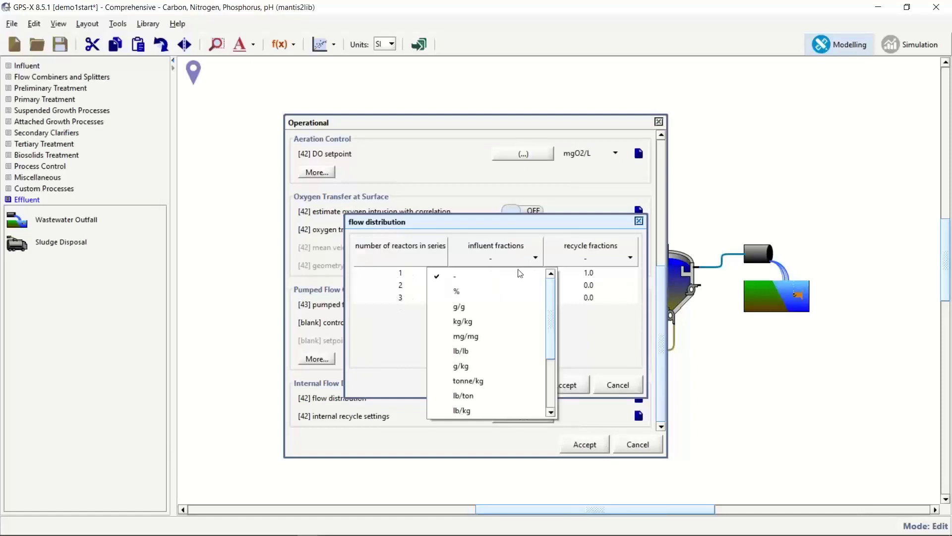
click(510, 289)
click(585, 258)
click(586, 289)
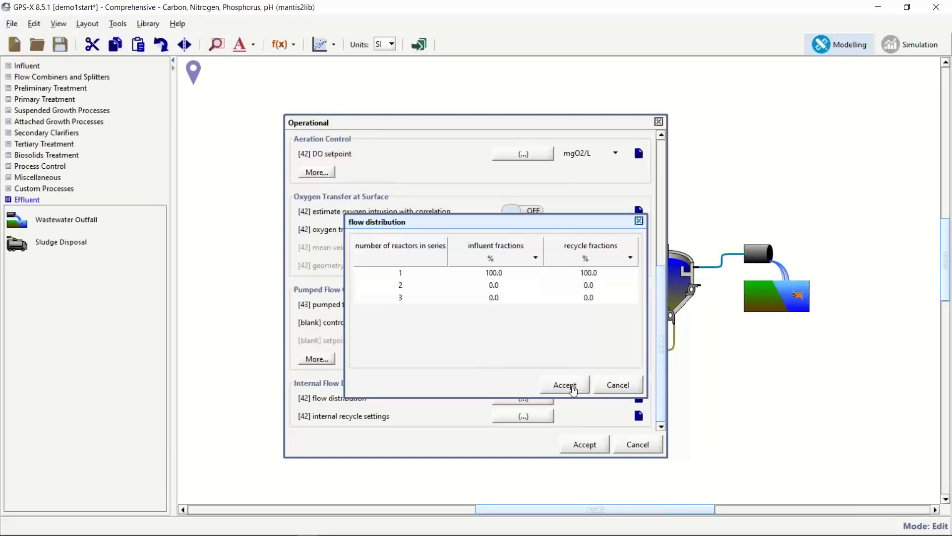
click(573, 391)
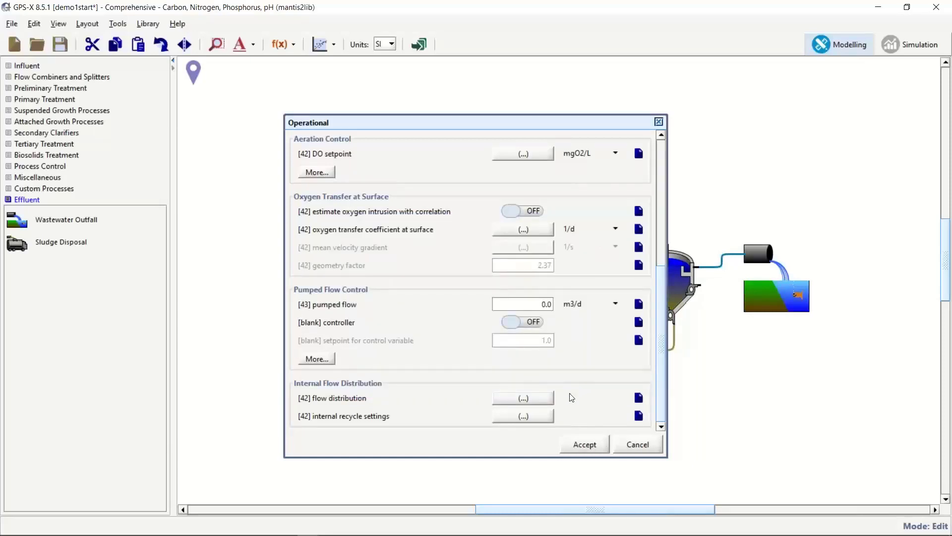
click(586, 443)
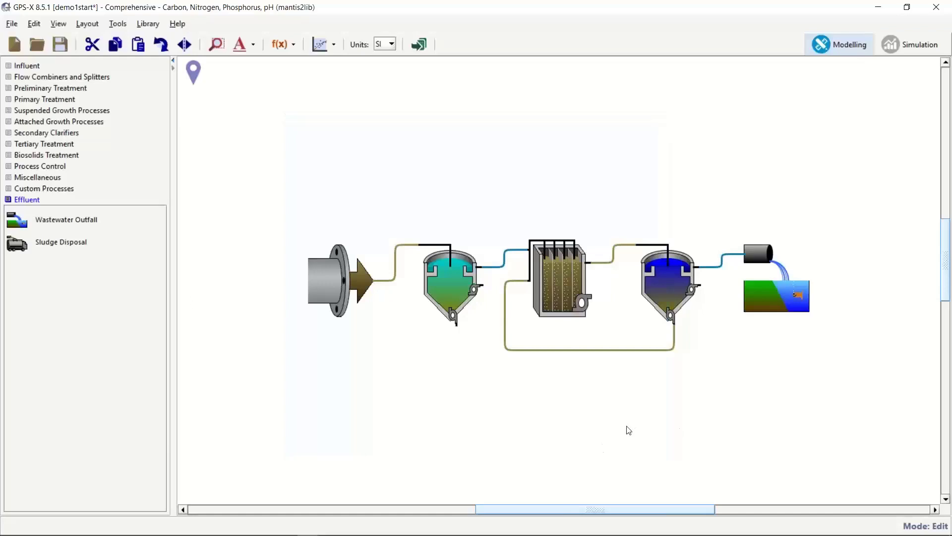
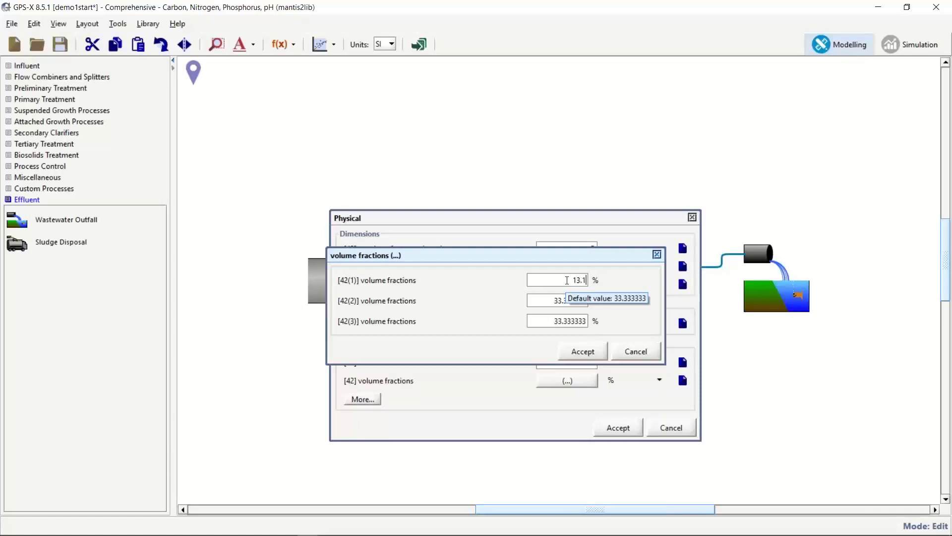
Enter volume fractions 10.0 and 76.9 for reactors 2 and 3, recheck them, and accept the physical settings.
click(536, 300)
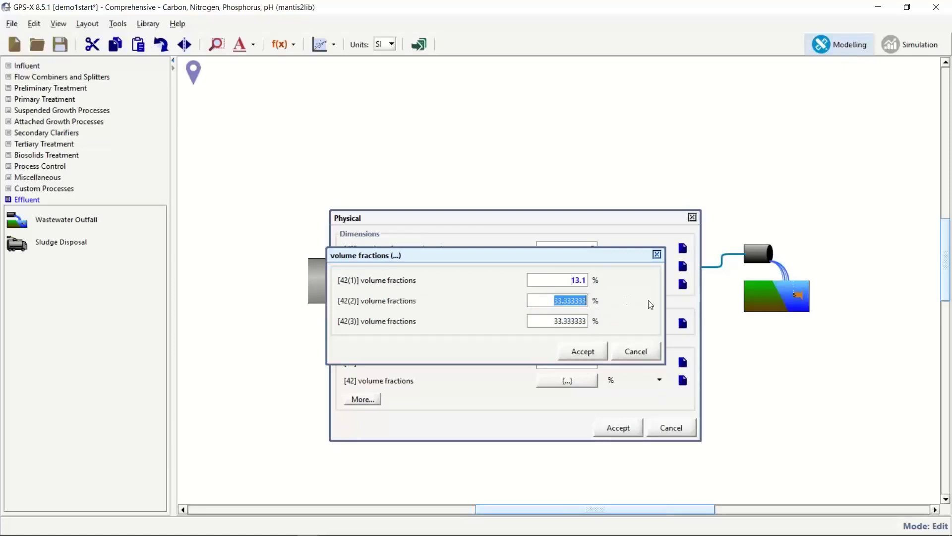
text(10.0)
click(541, 321)
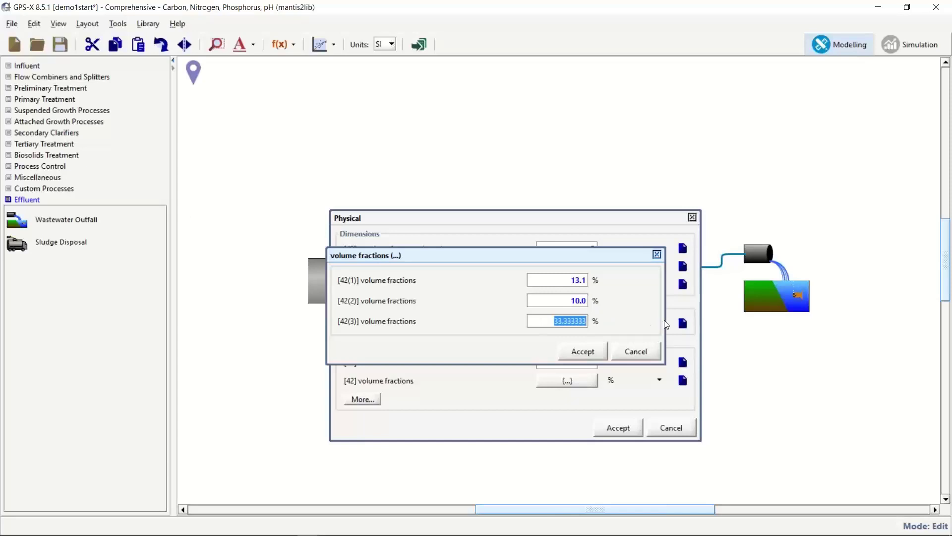
text(76.9)
click(583, 351)
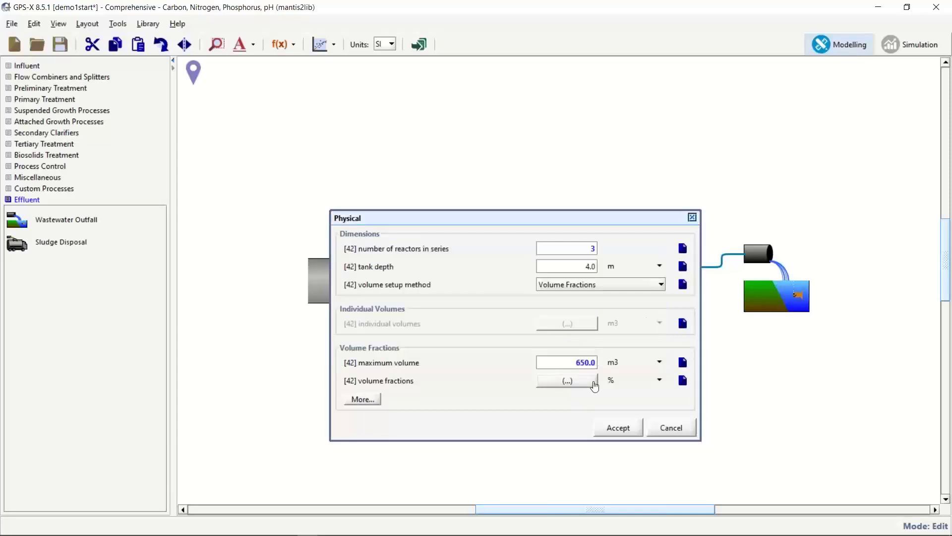
click(592, 380)
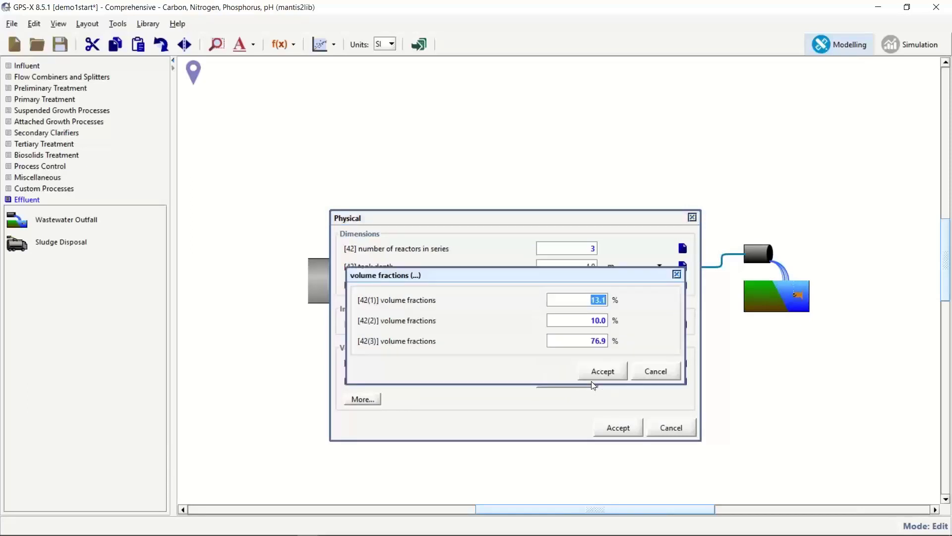
click(597, 373)
click(619, 428)
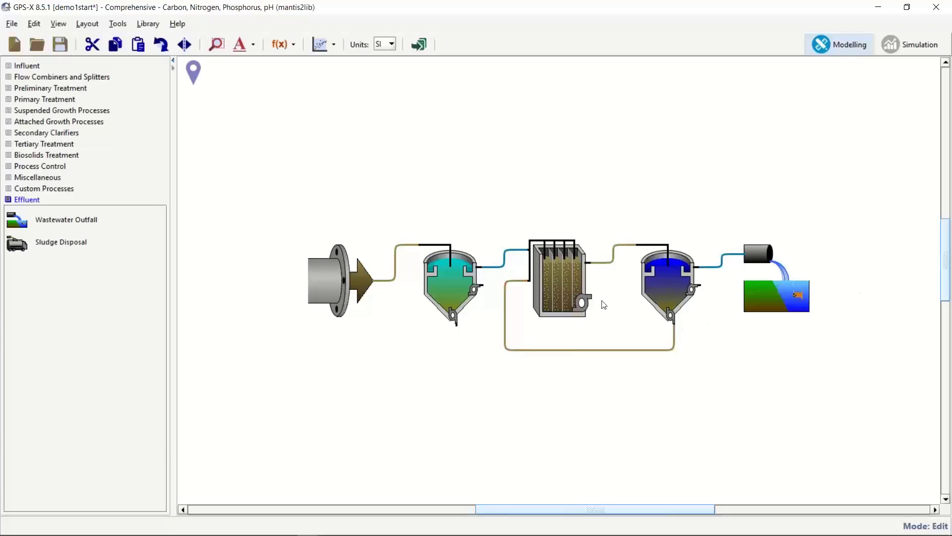
In the tank's operational parameters, enter DO setpoints 0, 0 and 2 mgO2/L and accept.
right_click(560, 275)
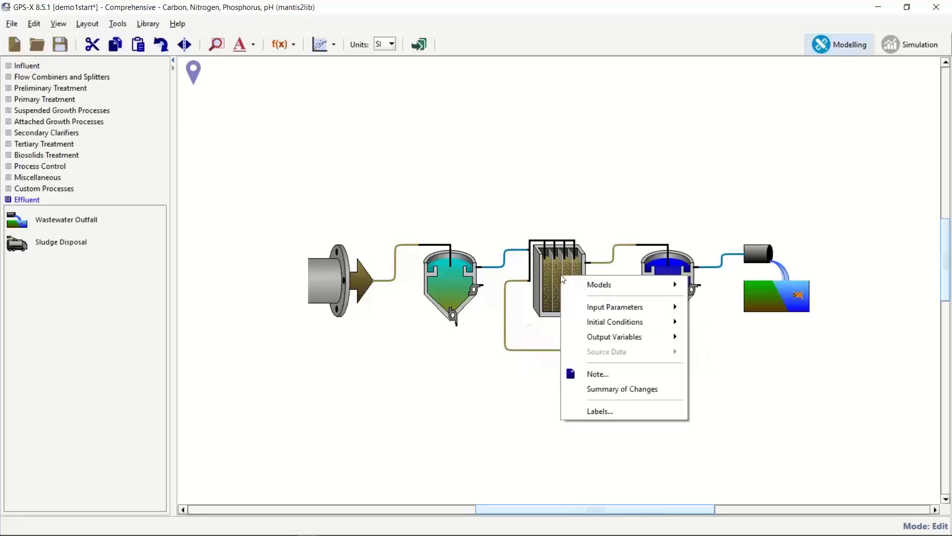
mouse_move(611, 308)
click(725, 320)
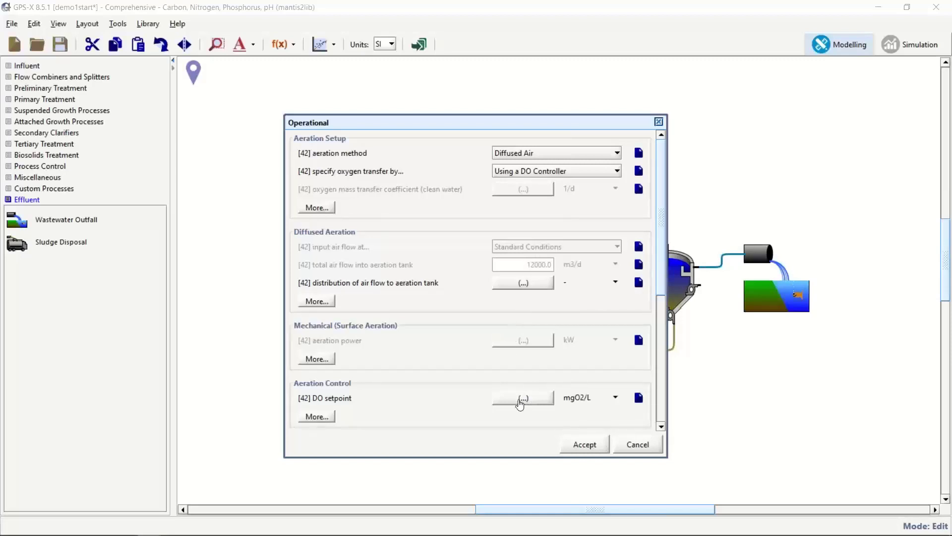
click(520, 400)
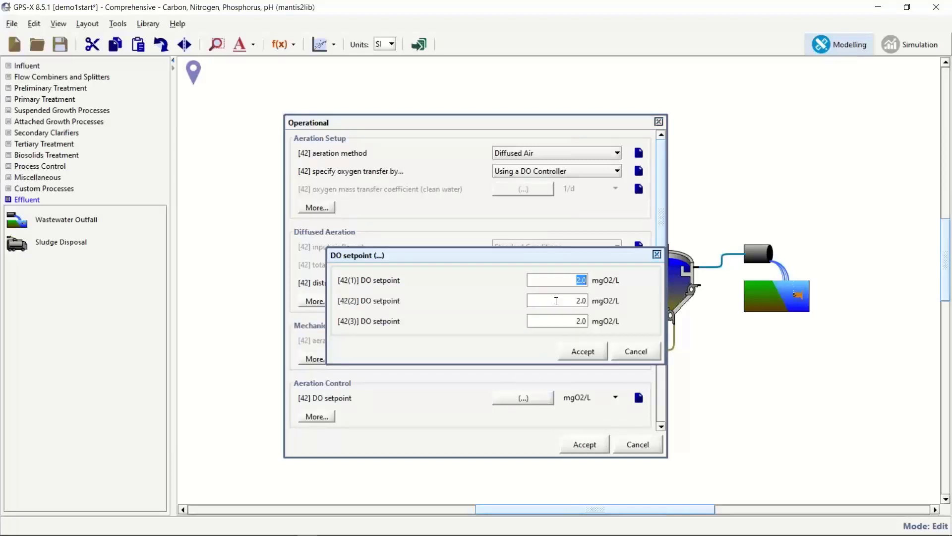
text(0)
key(Tab)
text(0)
key(Tab)
key(BackSpace)
text(2)
key(Return)
click(578, 282)
click(582, 349)
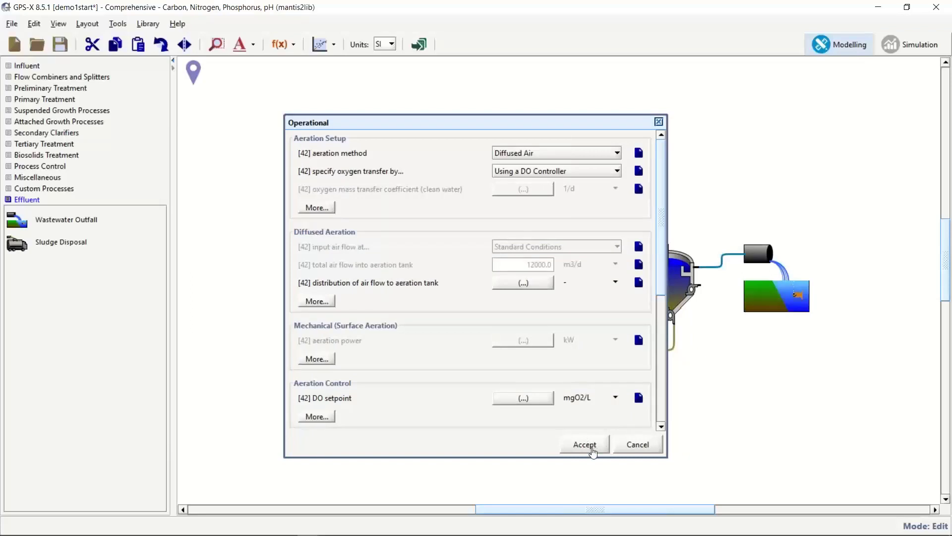
click(589, 449)
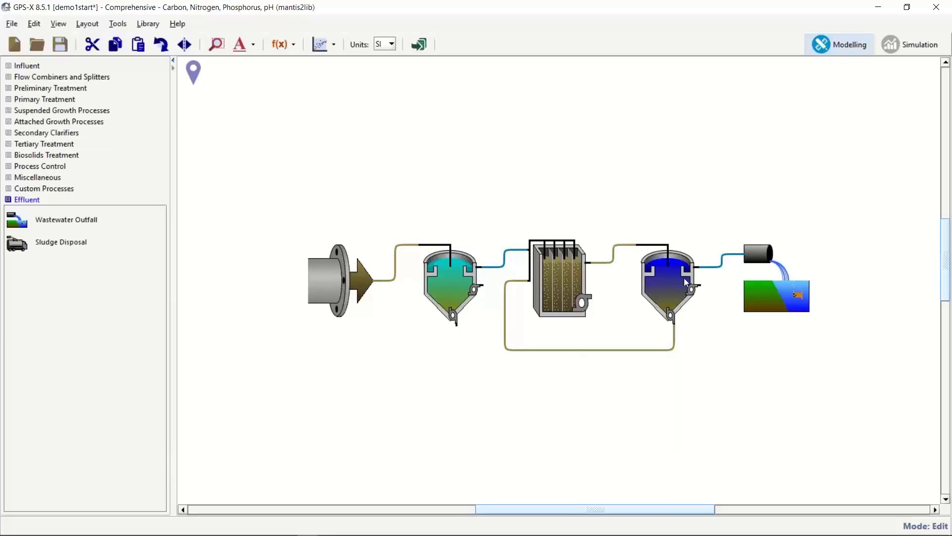
Bring up the plug-flow tank's internal recycle table from its operational parameters.
right_click(563, 274)
mouse_move(645, 302)
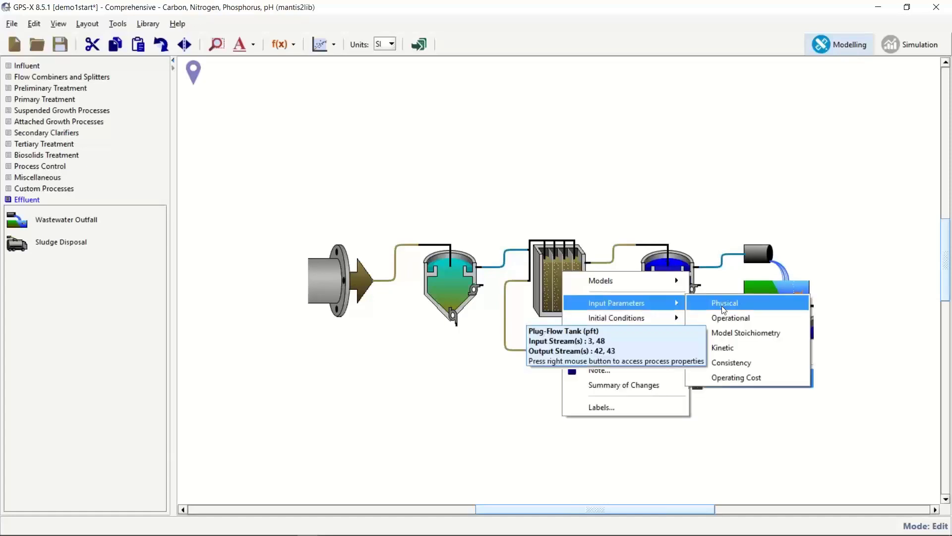
click(728, 323)
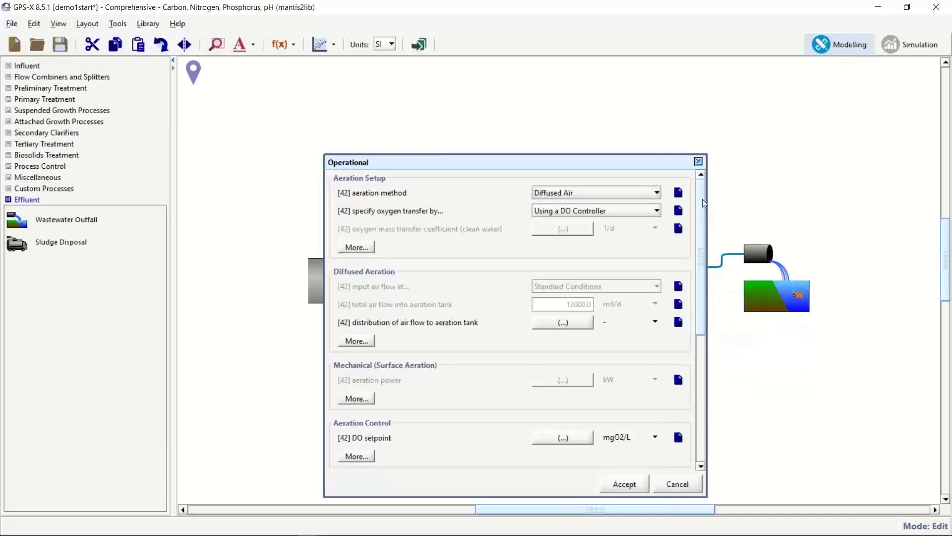
scroll(705, 216, down, 1)
drag(702, 213, 707, 376)
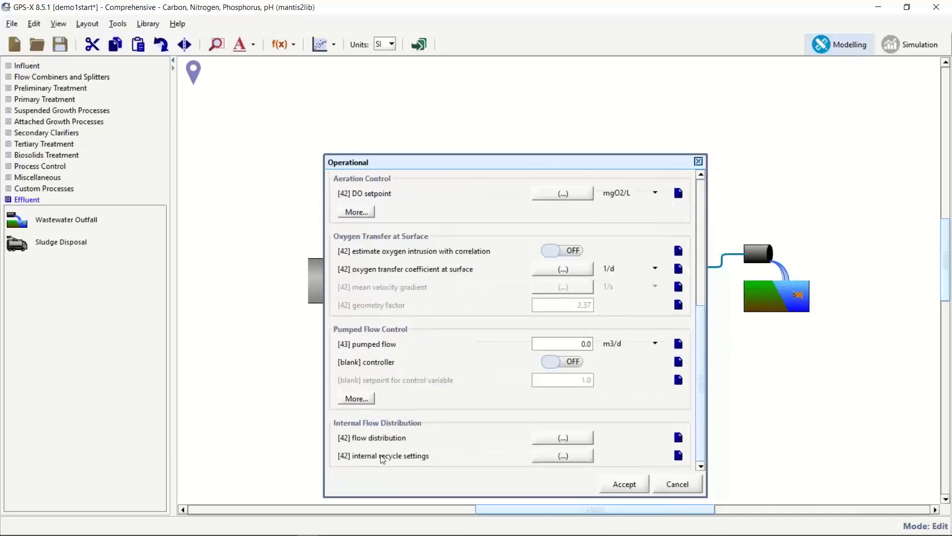
click(543, 455)
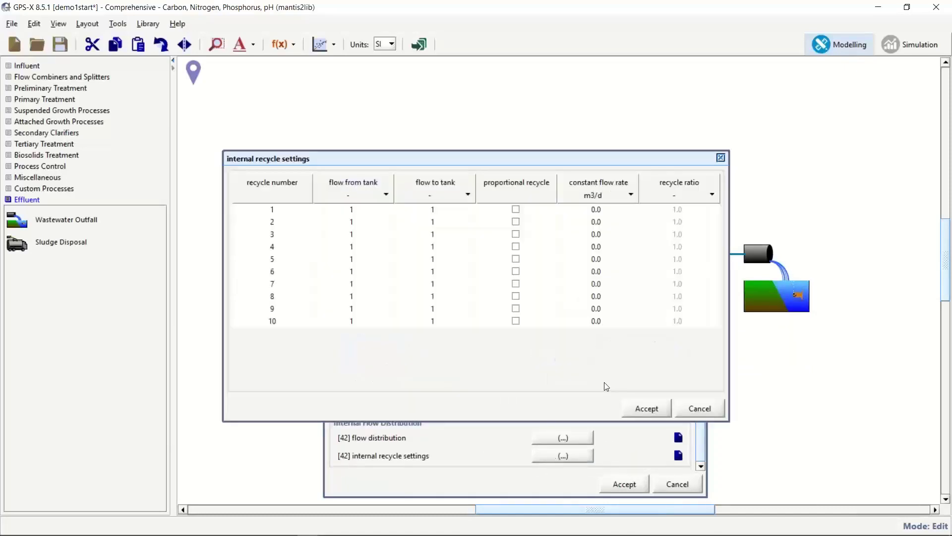
Set recycle 1 from reactor 3 to reactor 2 at 5000 m3/d and accept.
click(357, 209)
text(3)
click(447, 211)
text(2)
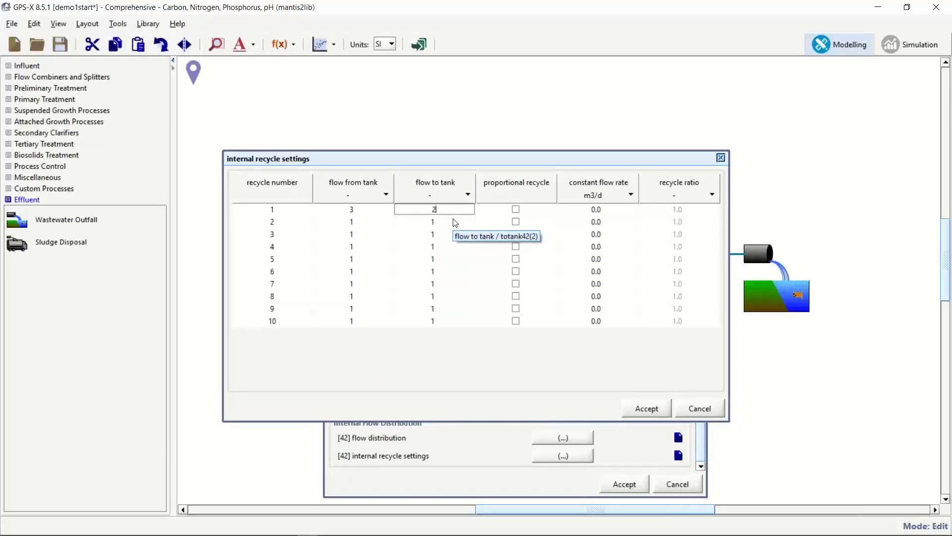
click(581, 209)
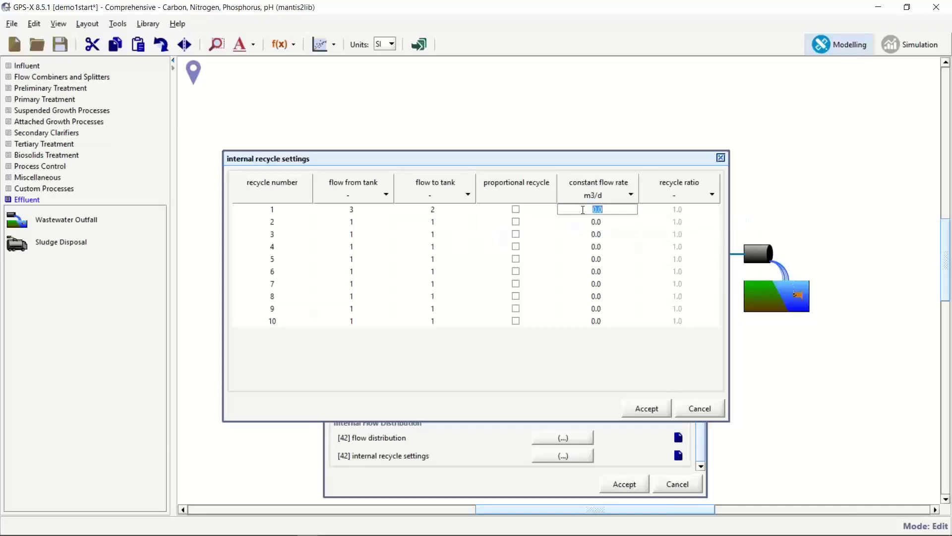
text(6000)
key(BackSpace)
key(BackSpace)
key(BackSpace)
key(BackSpace)
text(5000)
key(Return)
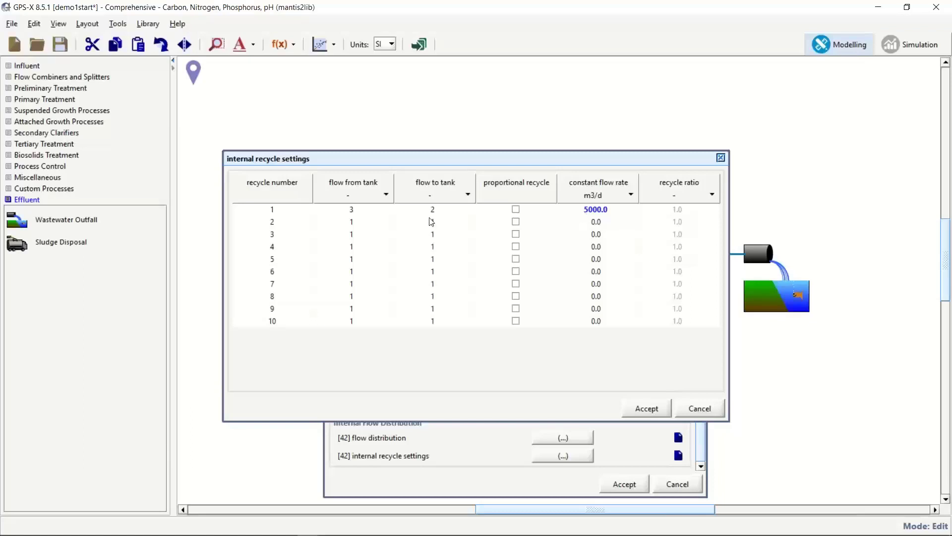
click(651, 409)
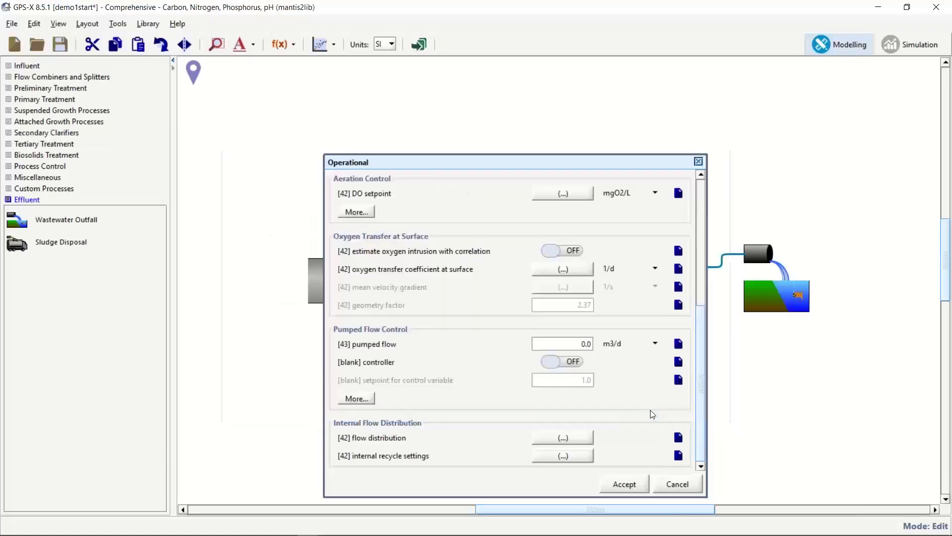
click(634, 484)
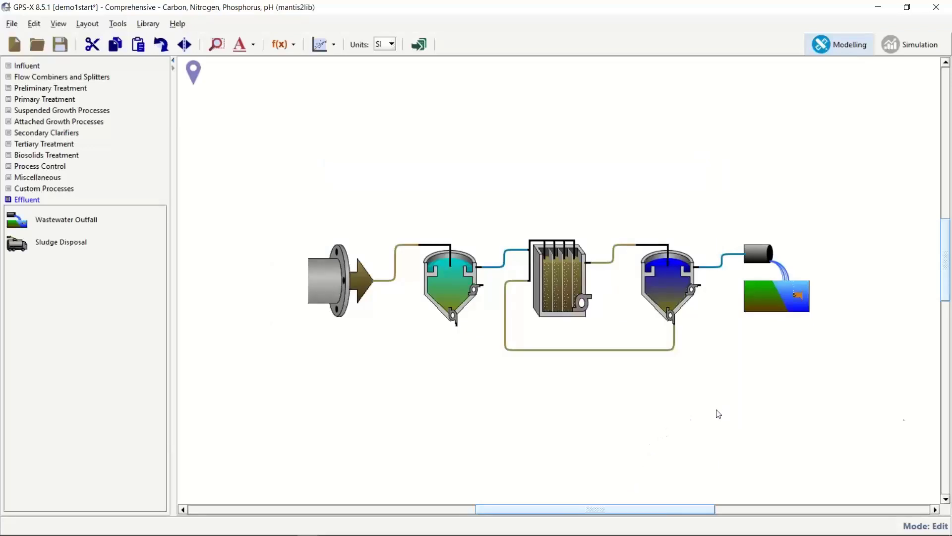
Change the secondary clarifier's underflow rate from 2000.0 to 1200.0 m3/d and accept.
right_click(667, 283)
mouse_move(789, 314)
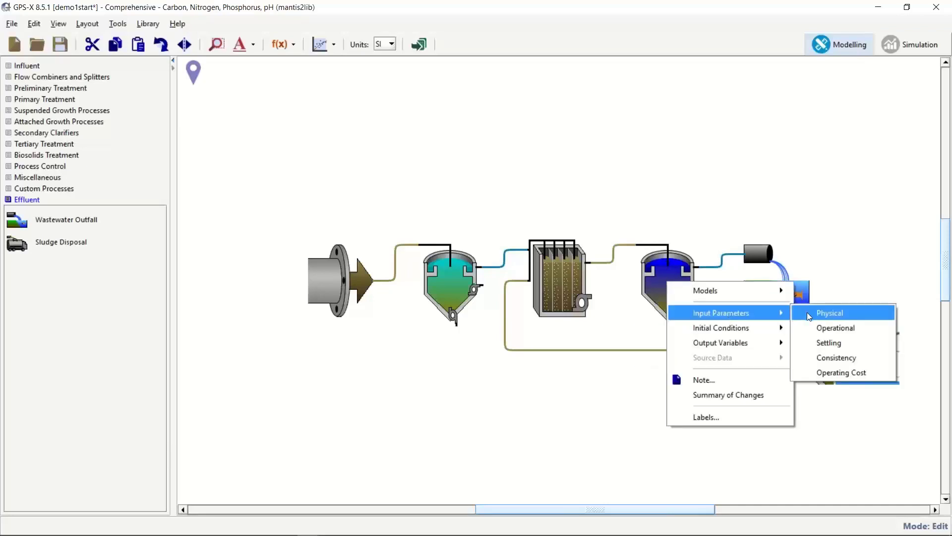
click(820, 334)
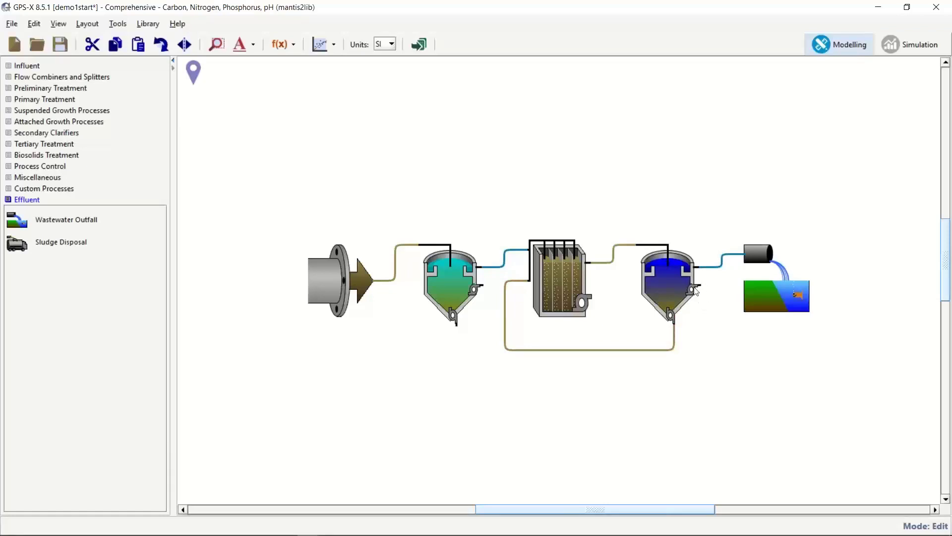
right_click(671, 276)
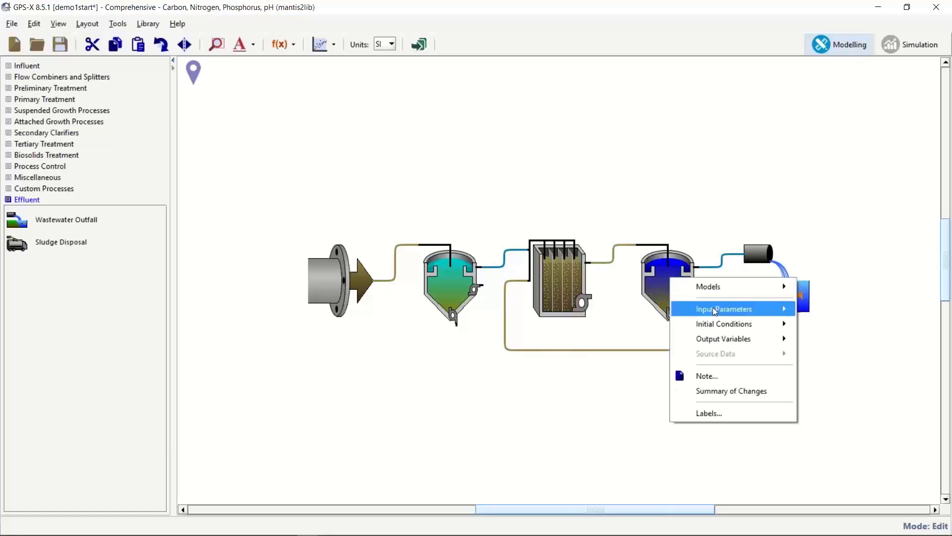
mouse_move(715, 308)
click(850, 327)
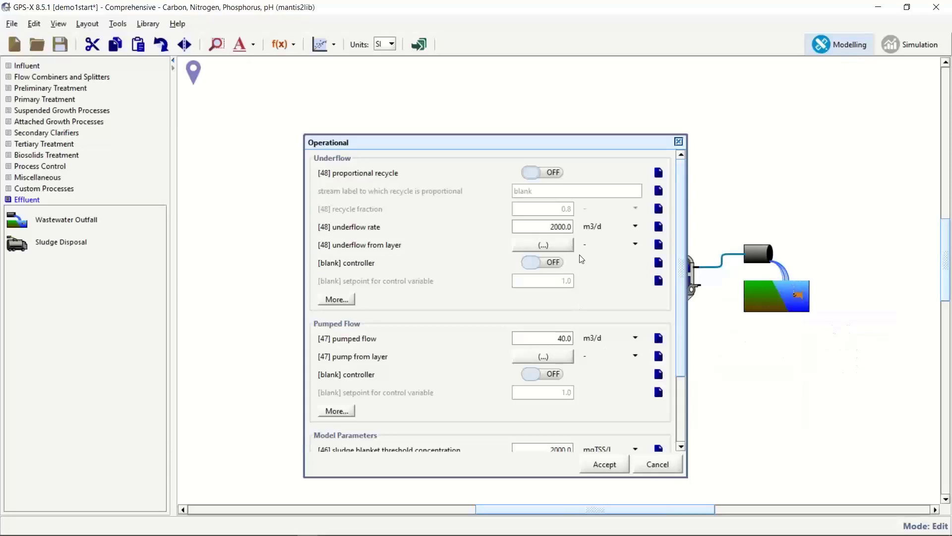
double_click(566, 229)
text(1200.0)
click(614, 471)
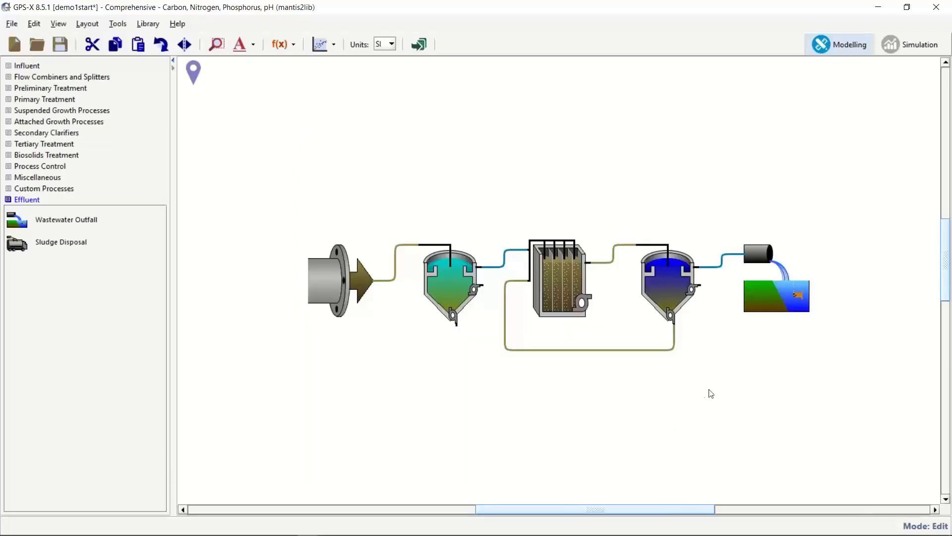
Save the project and open the Solids Retention Time manager from the Define list.
click(60, 44)
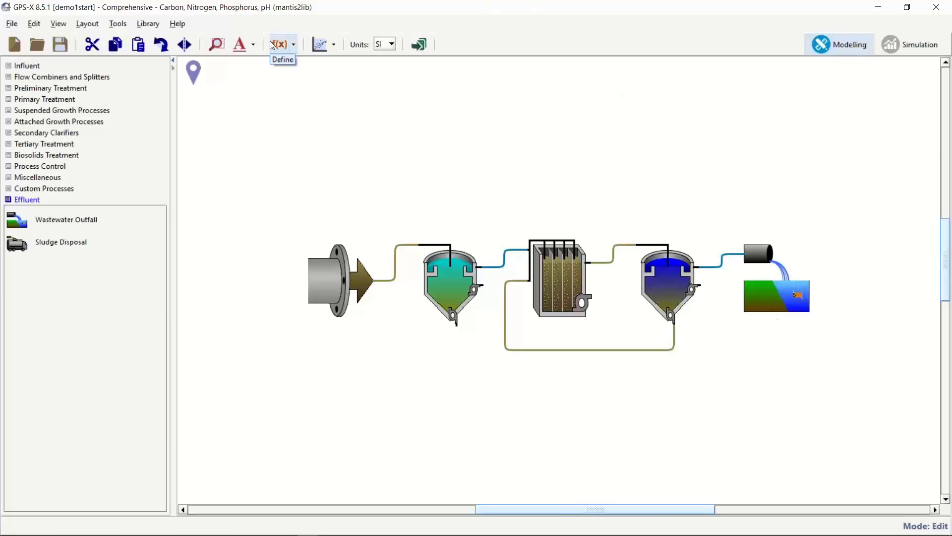
click(293, 44)
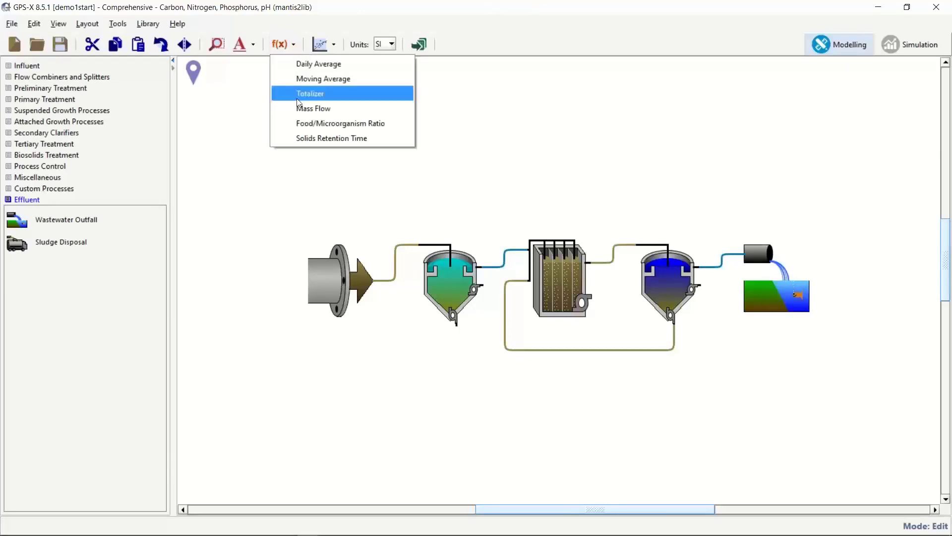
click(314, 139)
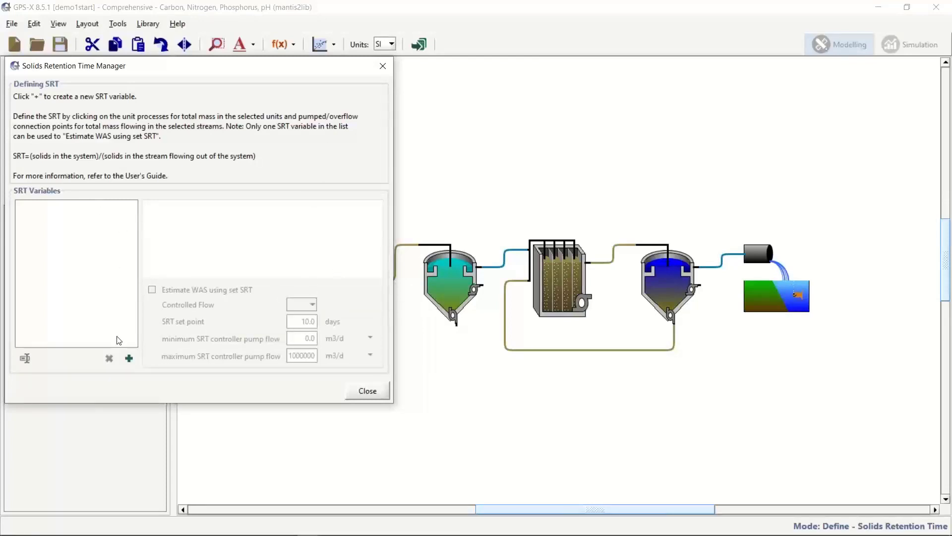
Create SRT variable srtaer using the bioreactor's solids mass over clarifier stream 47.
click(128, 358)
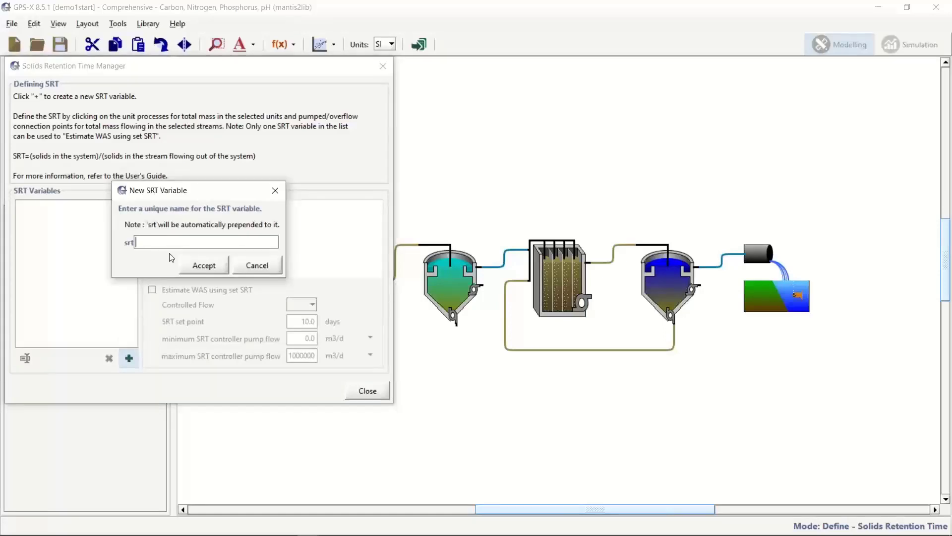
text(aer)
click(208, 274)
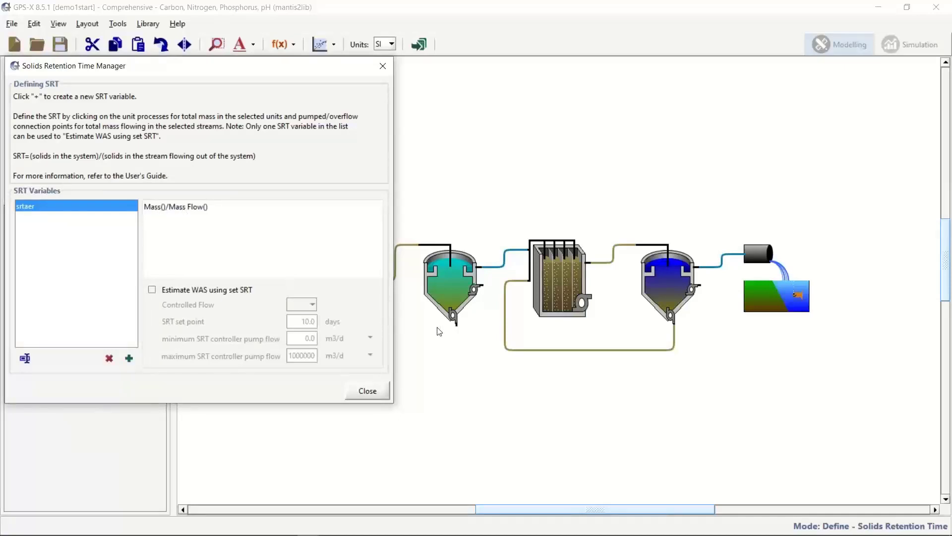
click(565, 288)
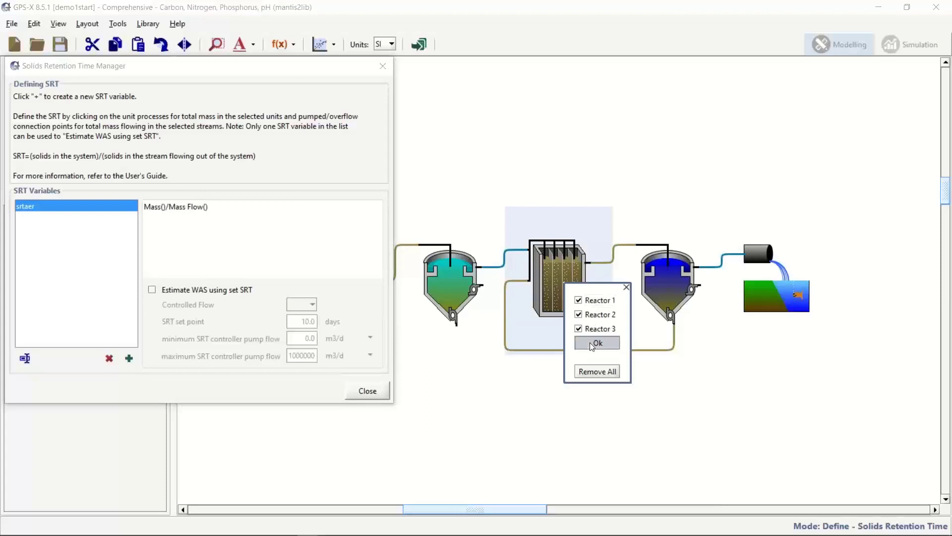
click(596, 343)
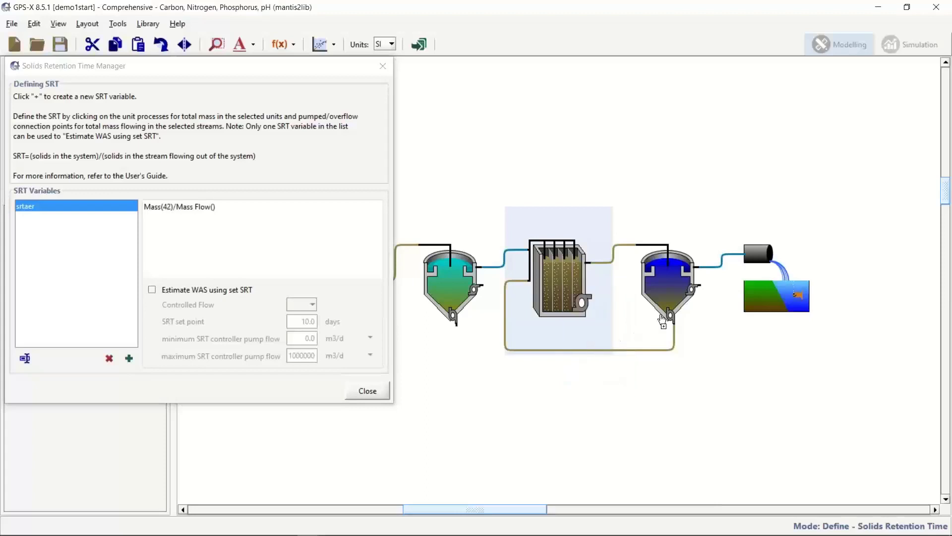
click(707, 287)
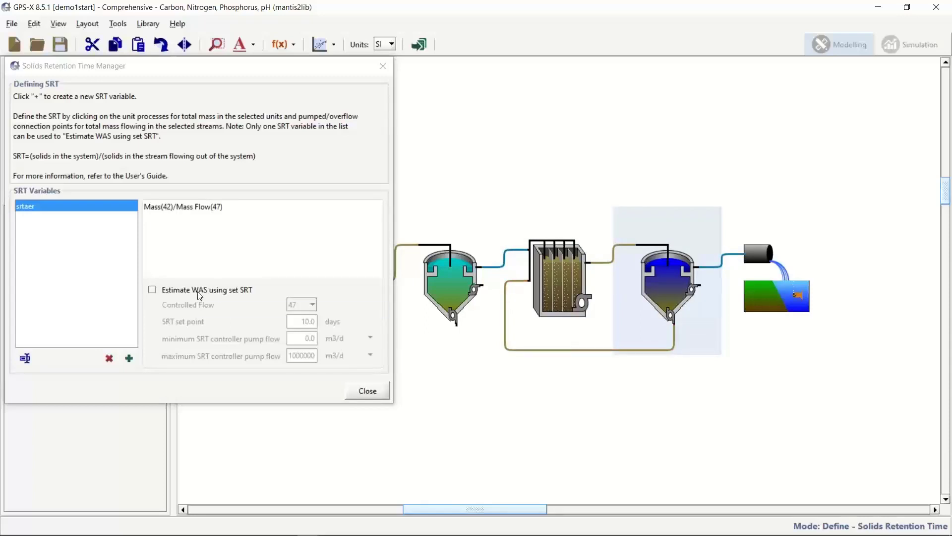
Enable WAS estimation with a 15-day SRT set point and close the manager.
click(155, 294)
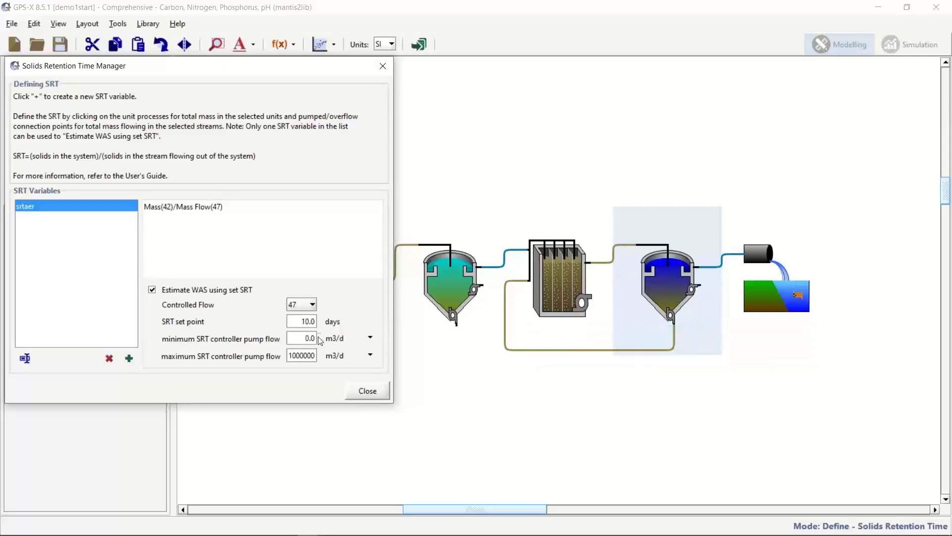
drag(303, 321, 323, 322)
text(15)
key(Return)
click(366, 394)
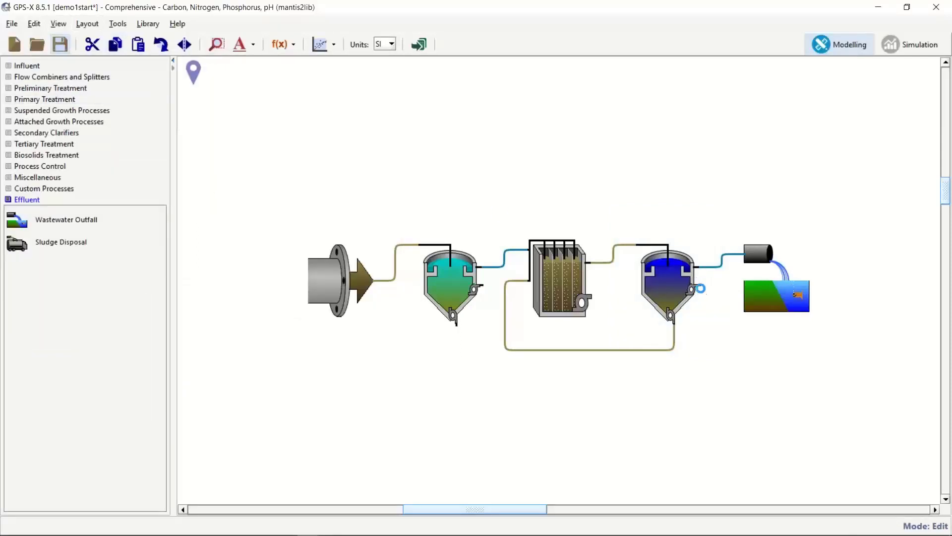
Save the project containing the srtaer definition with Ctrl+S.
key(ctrl+s)
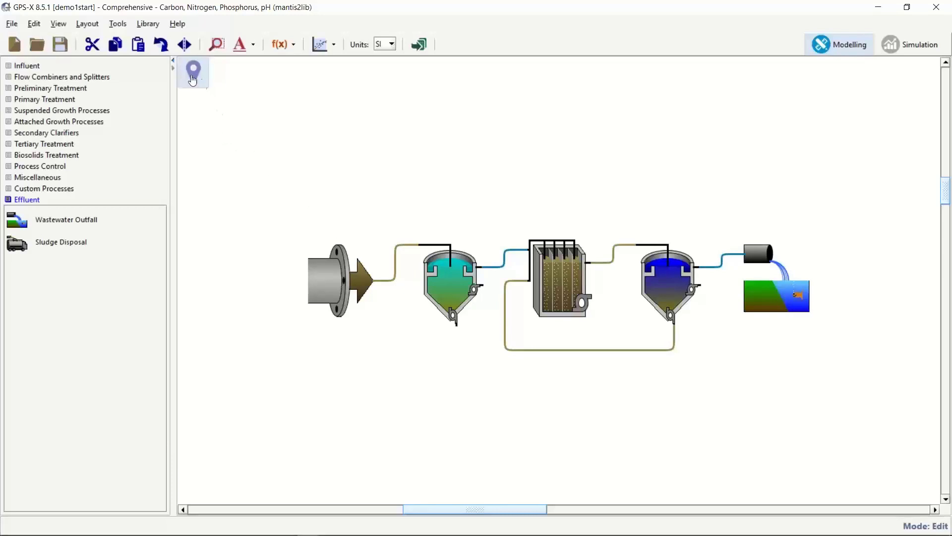
Accept the site's biological model settings with global pH set to estimate pH.
click(192, 79)
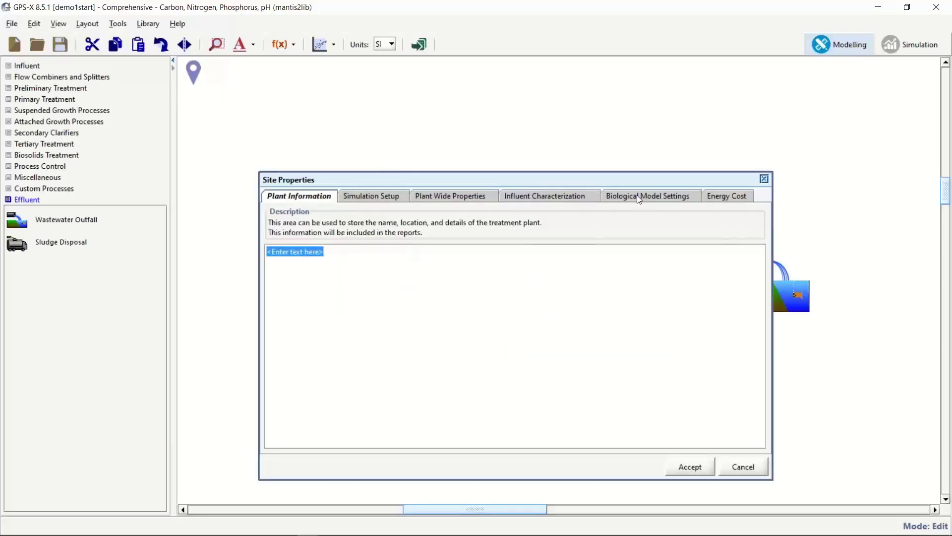
click(639, 198)
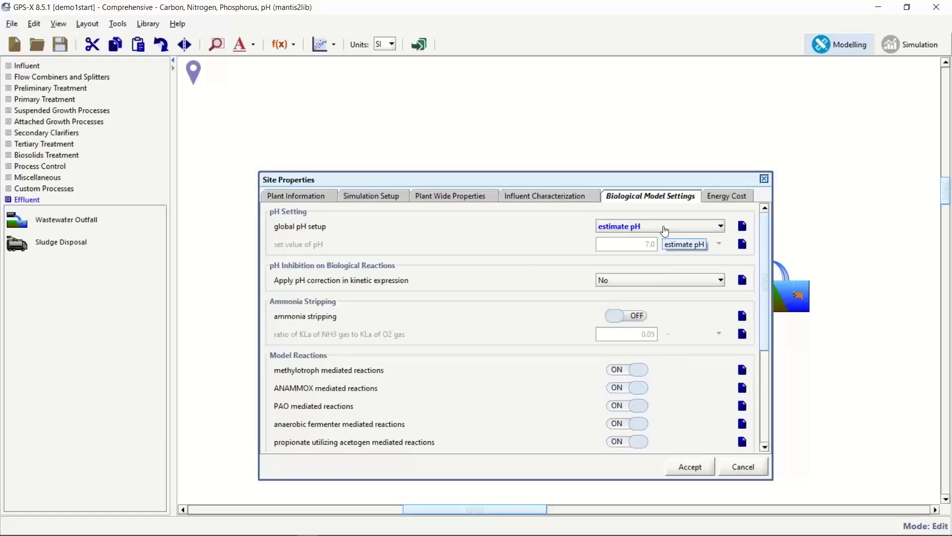
click(690, 469)
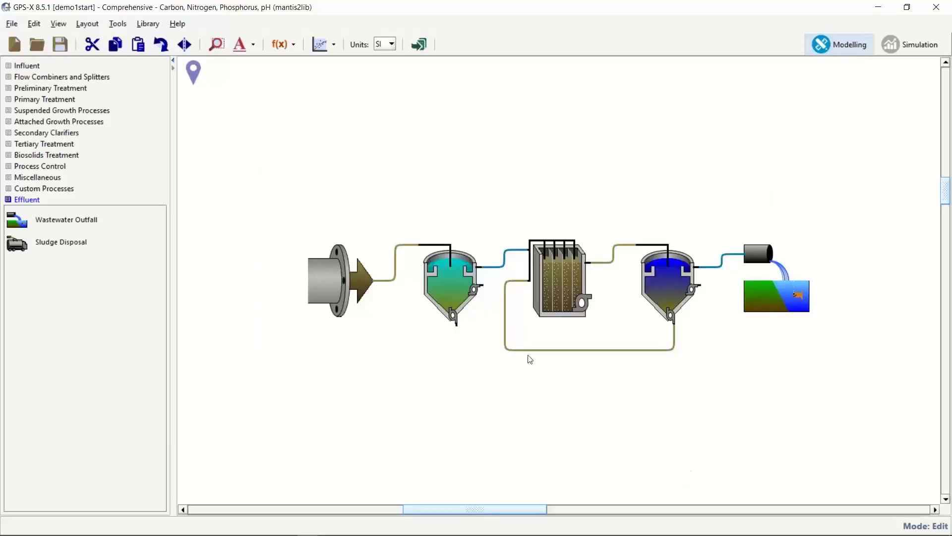
Save the project and switch to Simulation mode to build the model.
click(59, 46)
click(910, 44)
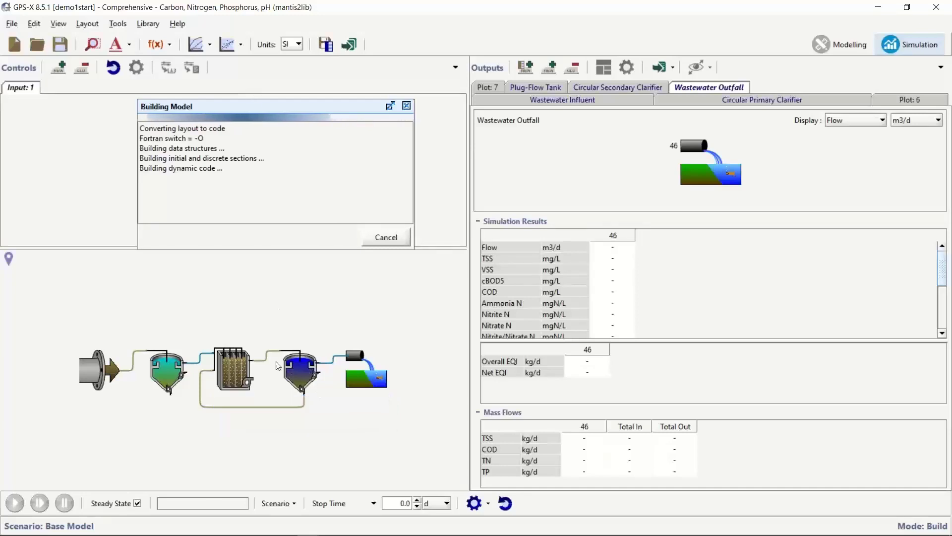
Bring up the plug-flow tank's physical parameters and move the build progress window aside.
right_click(238, 372)
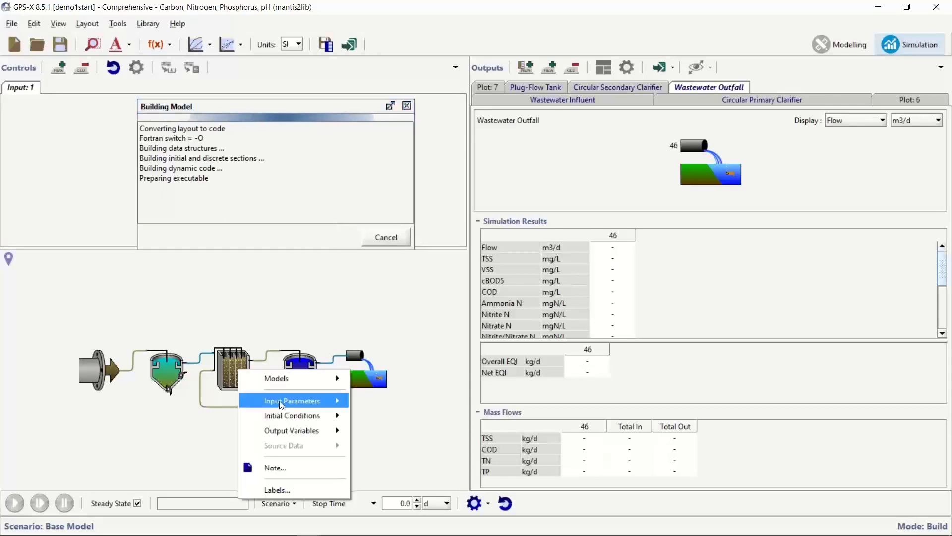
mouse_move(281, 400)
click(402, 399)
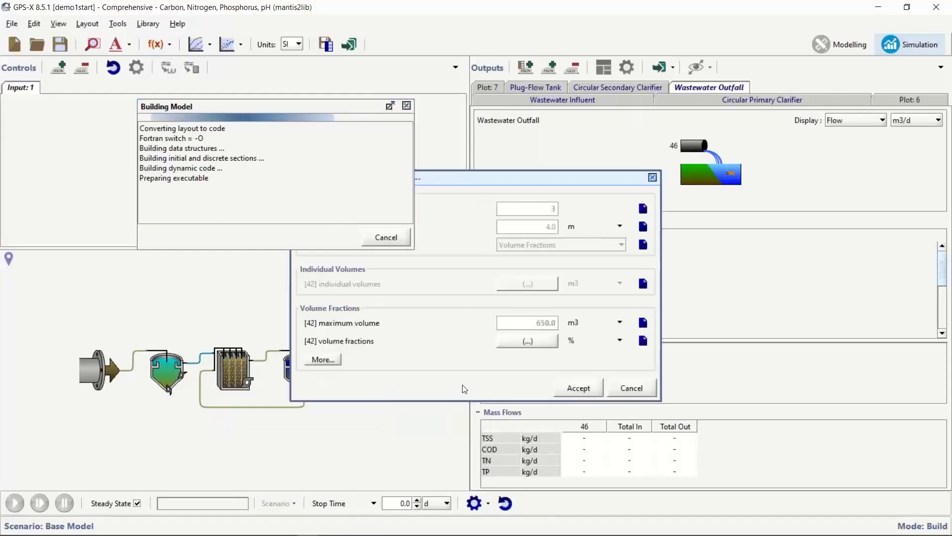
drag(484, 177, 414, 300)
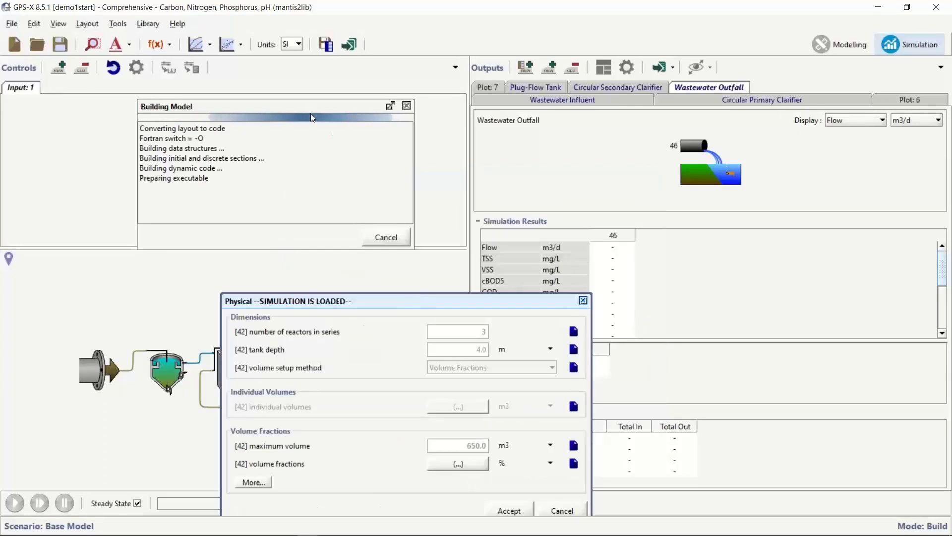
drag(314, 109, 765, 106)
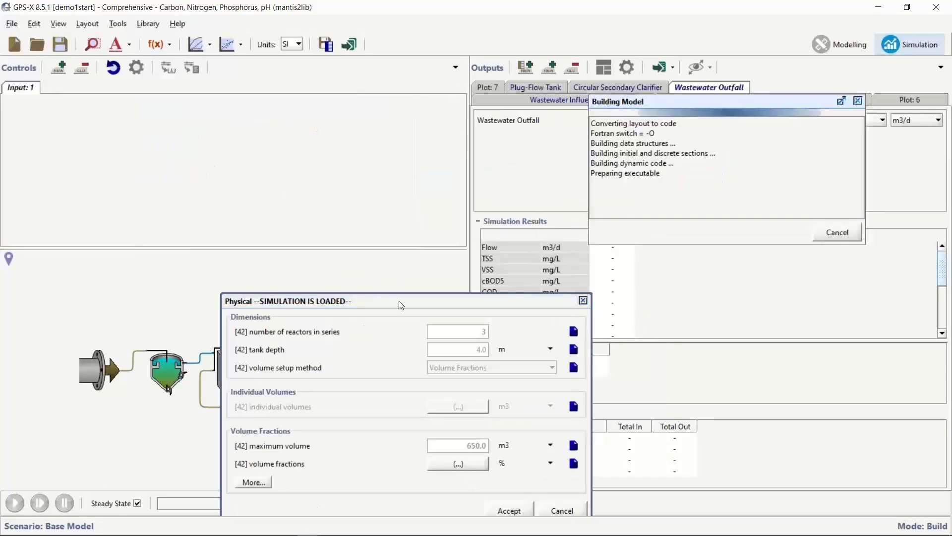
drag(400, 295, 423, 144)
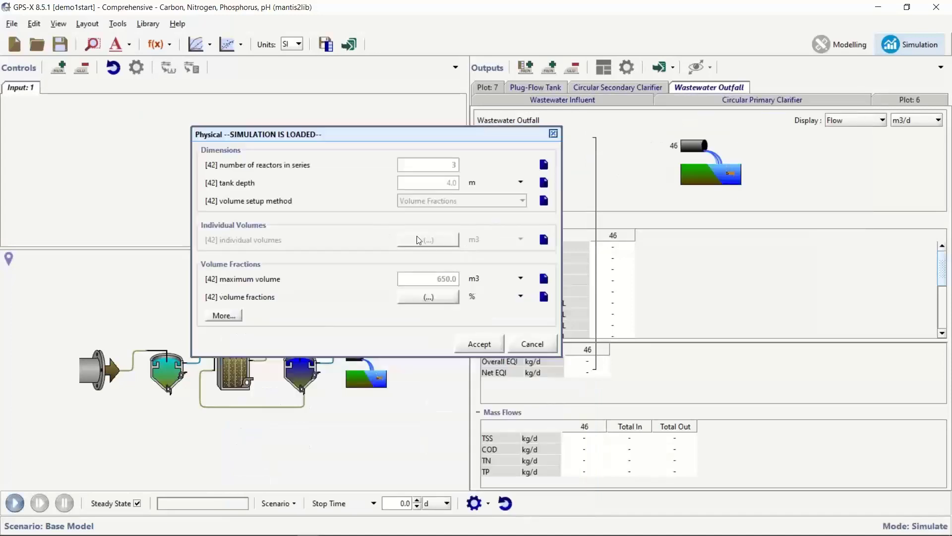
drag(396, 138, 546, 118)
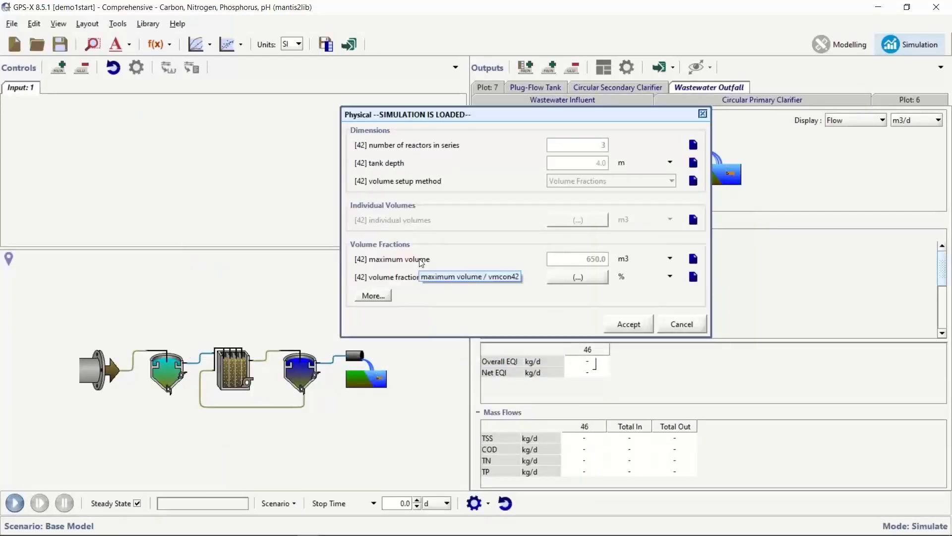
Add sliders for the 650 m3 maximum volume and the three volume fractions, then accept.
drag(406, 265, 255, 181)
drag(388, 286, 223, 197)
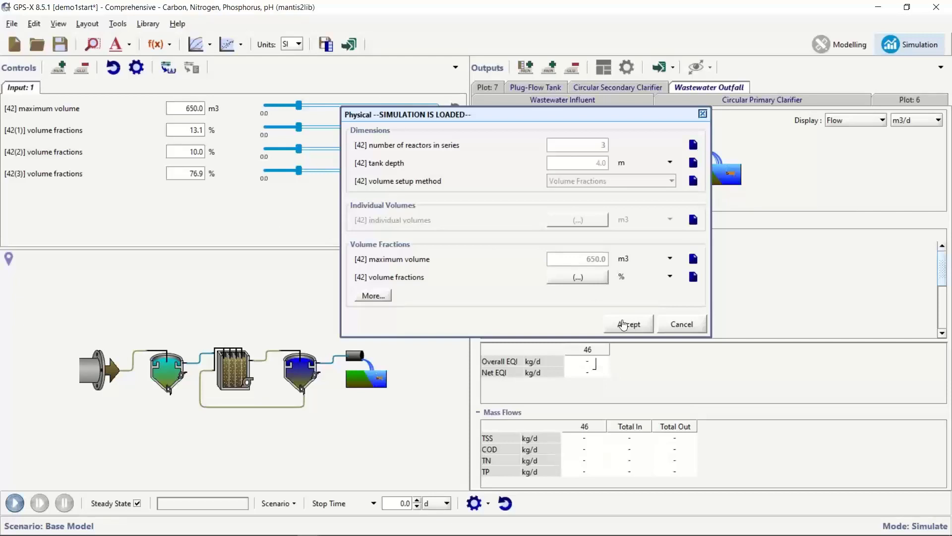
click(624, 325)
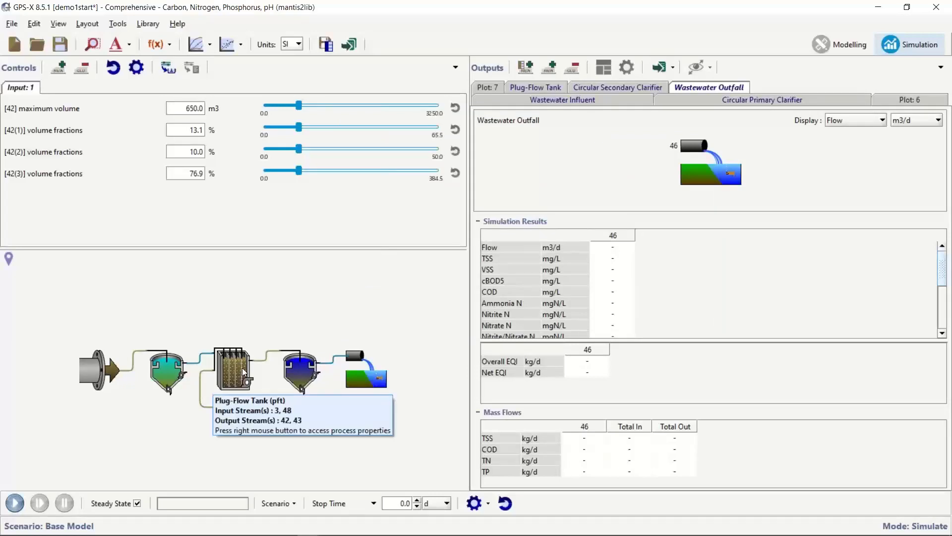
Add the secondary clarifier's 1200 m3/d underflow rate as a control slider.
right_click(302, 370)
mouse_move(392, 395)
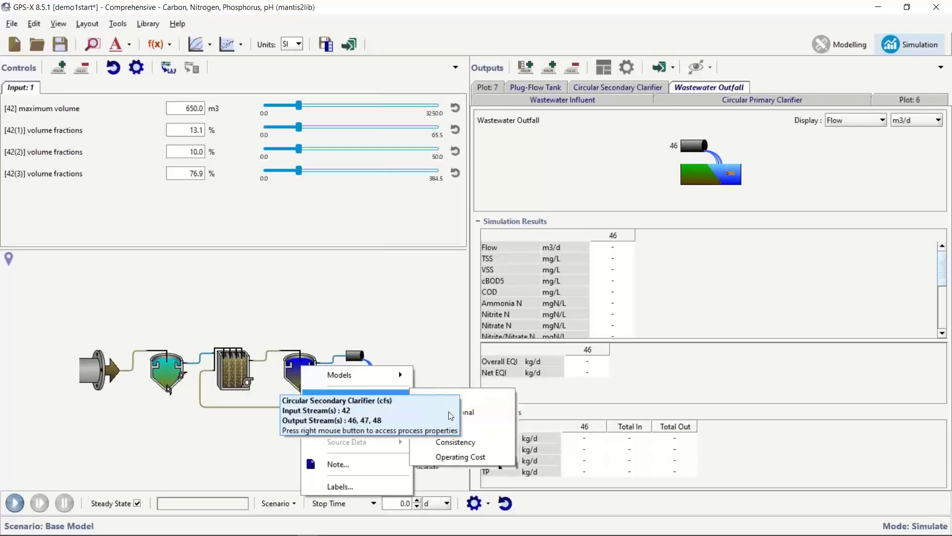
click(451, 411)
scroll(558, 367, down, 5)
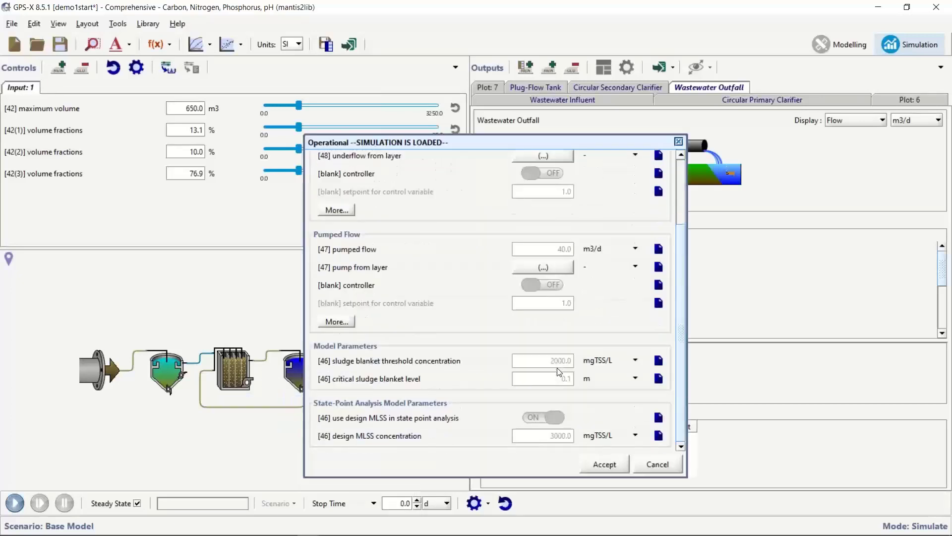
scroll(557, 367, up, 3)
scroll(557, 368, down, 3)
scroll(558, 367, up, 3)
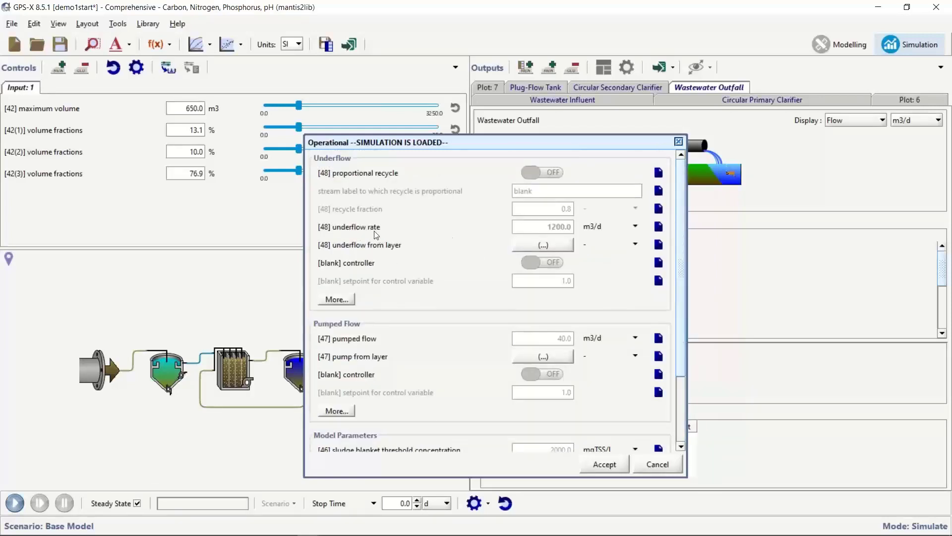
drag(376, 234, 202, 225)
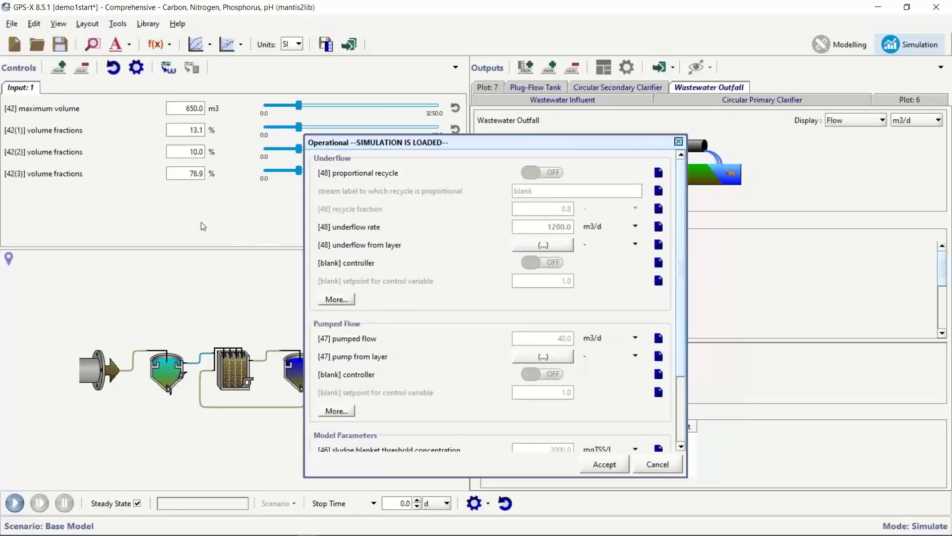
click(605, 465)
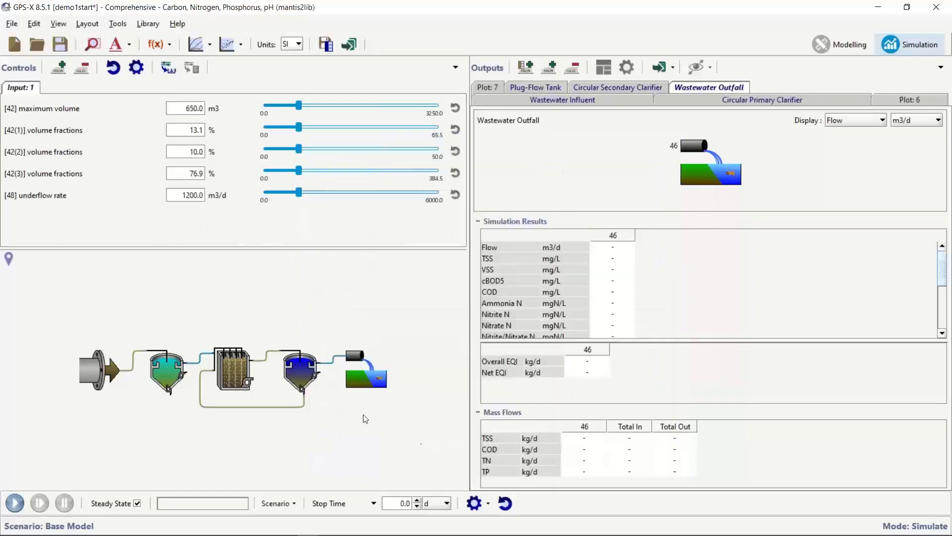
Add the plug-flow tank's 5000 m3/d internal recycle flow rate as a control slider.
right_click(233, 366)
mouse_move(307, 394)
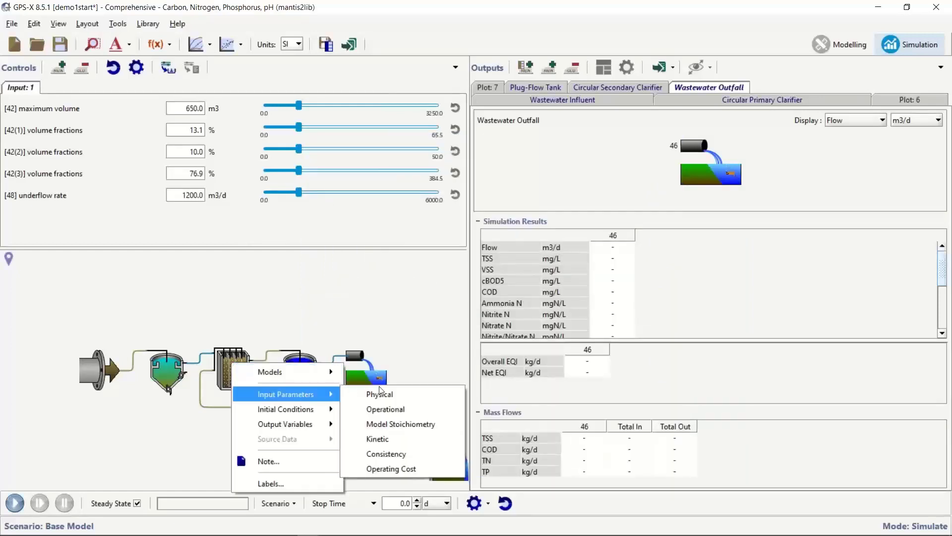
click(436, 409)
scroll(506, 292, down, 3)
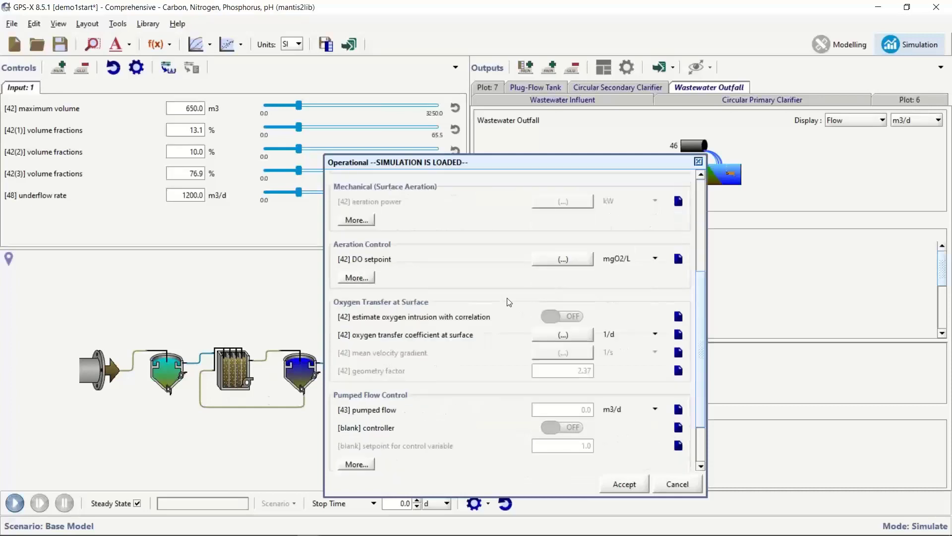
scroll(507, 302, down, 2)
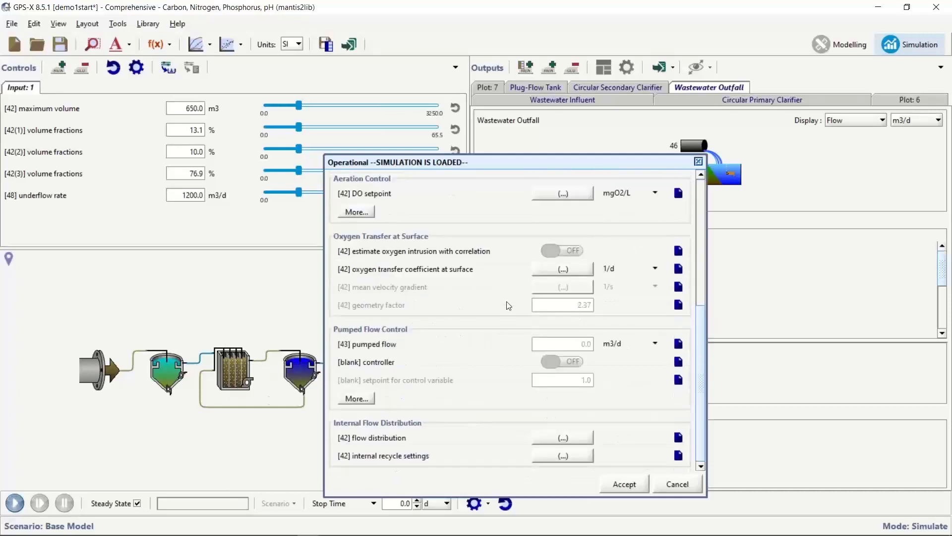
click(566, 457)
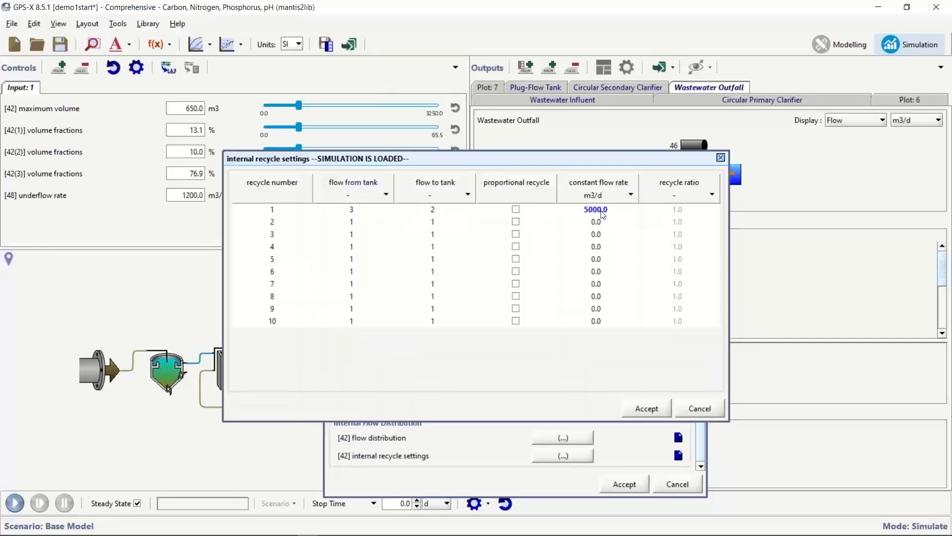
drag(603, 214, 155, 237)
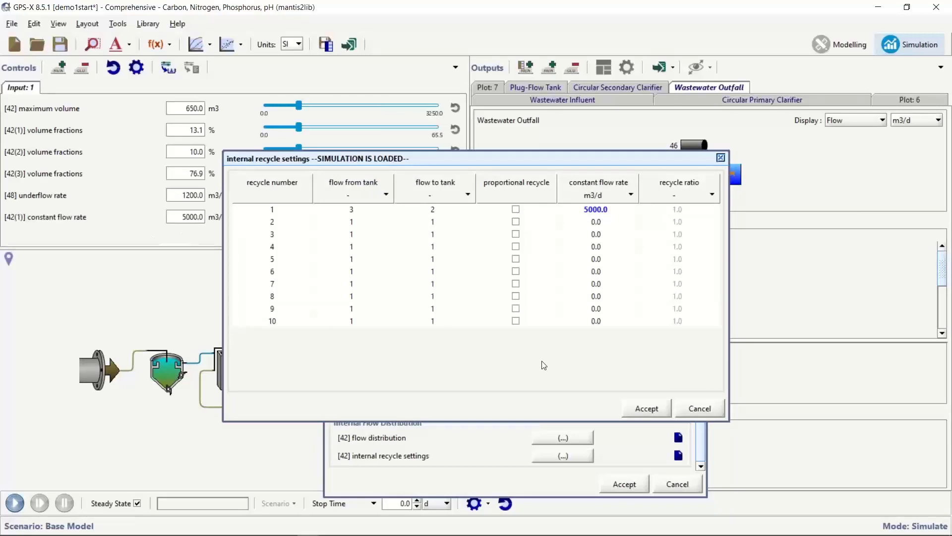
click(646, 408)
click(621, 483)
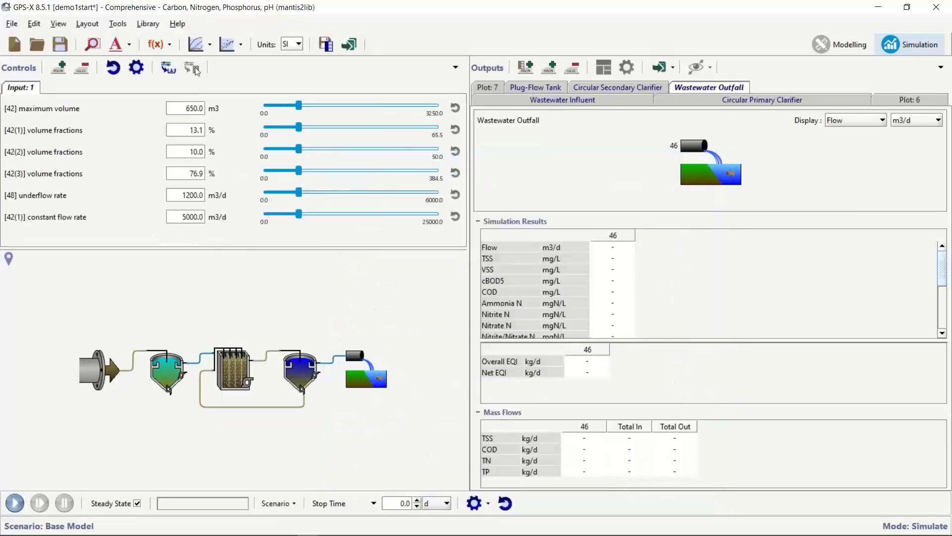
Save the model and set a maximum of 100 on all three volume fraction sliders.
click(60, 44)
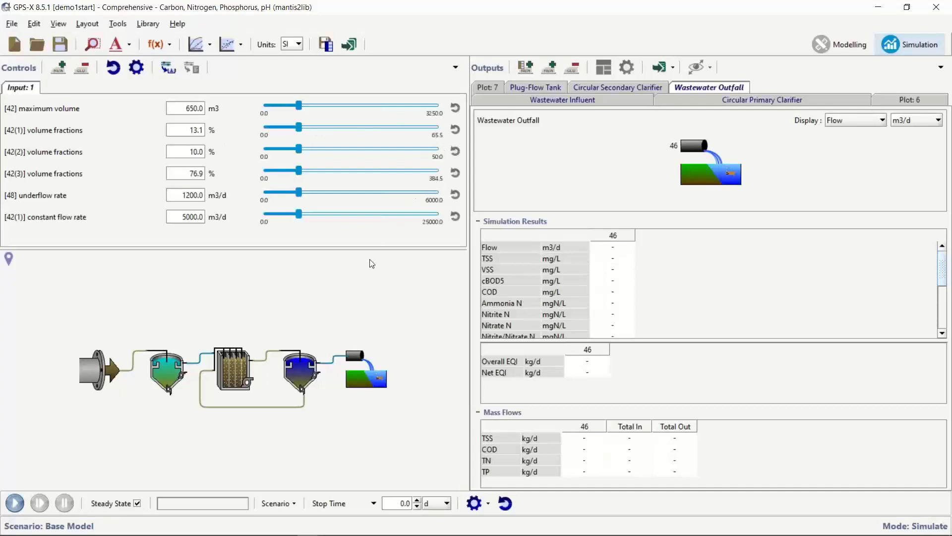
right_click(354, 239)
click(386, 251)
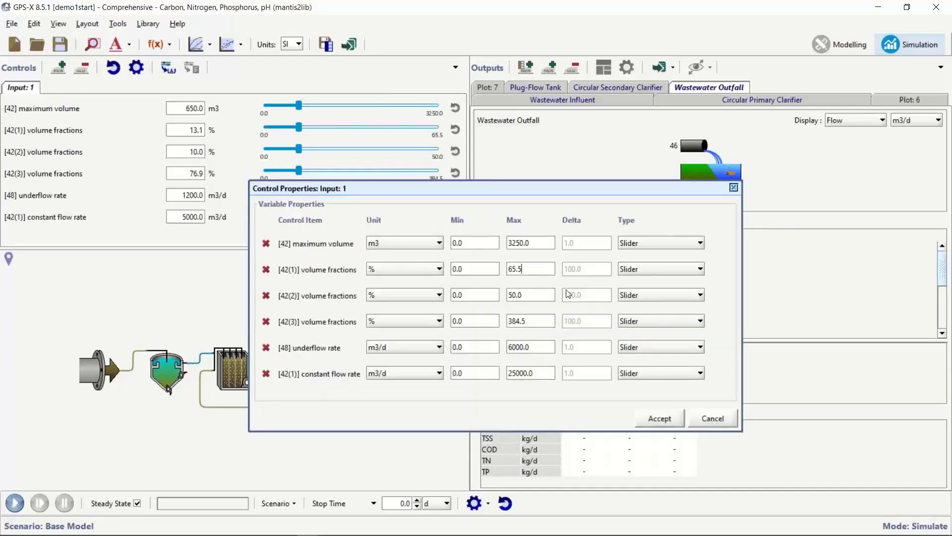
double_click(534, 273)
text(100)
double_click(523, 295)
text(100)
double_click(533, 322)
text(100)
click(658, 421)
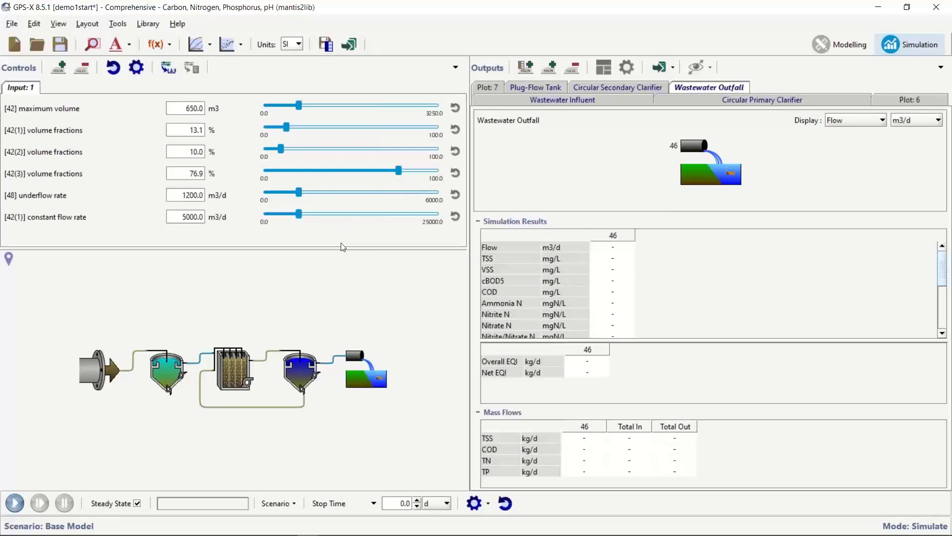
Run the steady-state simulation to 100% and enlarge the results table to show more outfall rows.
click(15, 503)
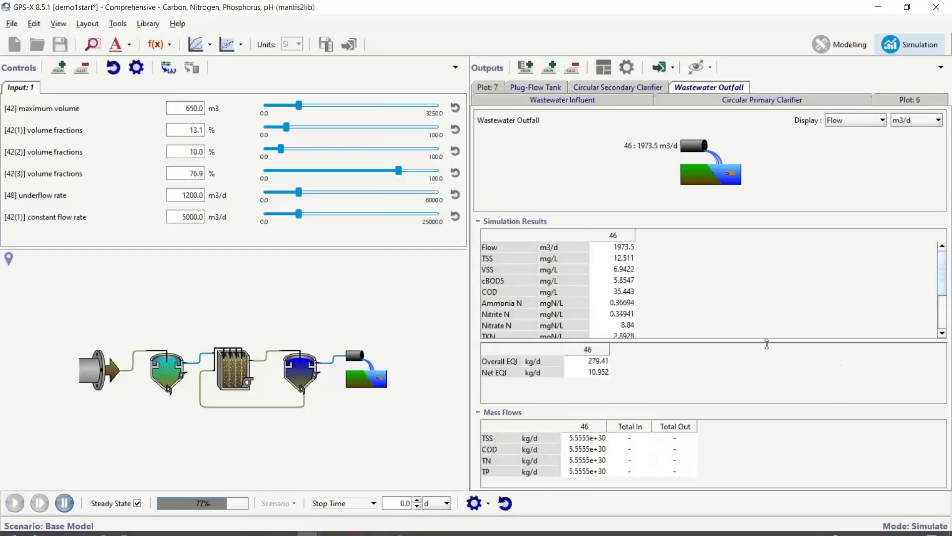
drag(766, 343, 767, 359)
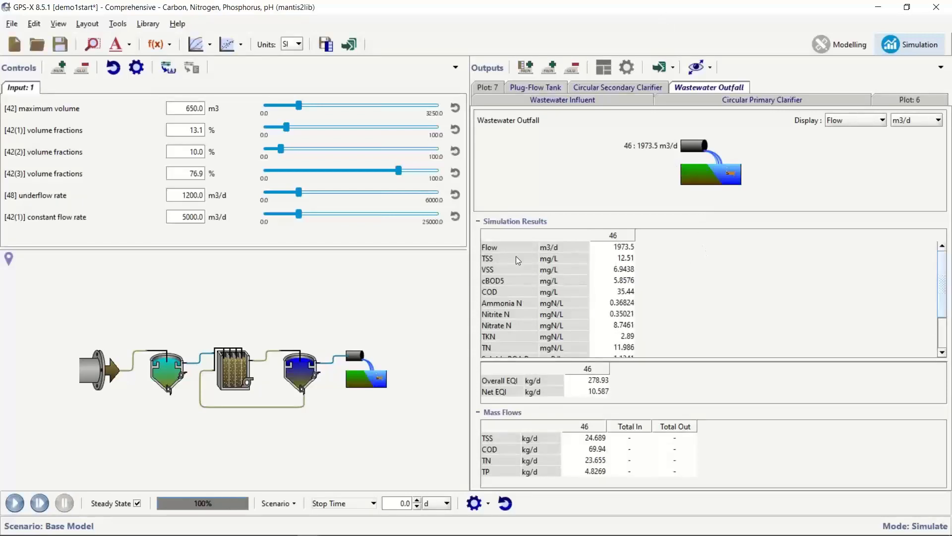
Review effluent TSS, cBOD5, ammonia, TN 11.986, nitrate 8.7461 and soluble PO4-P 1.1341 results.
click(619, 259)
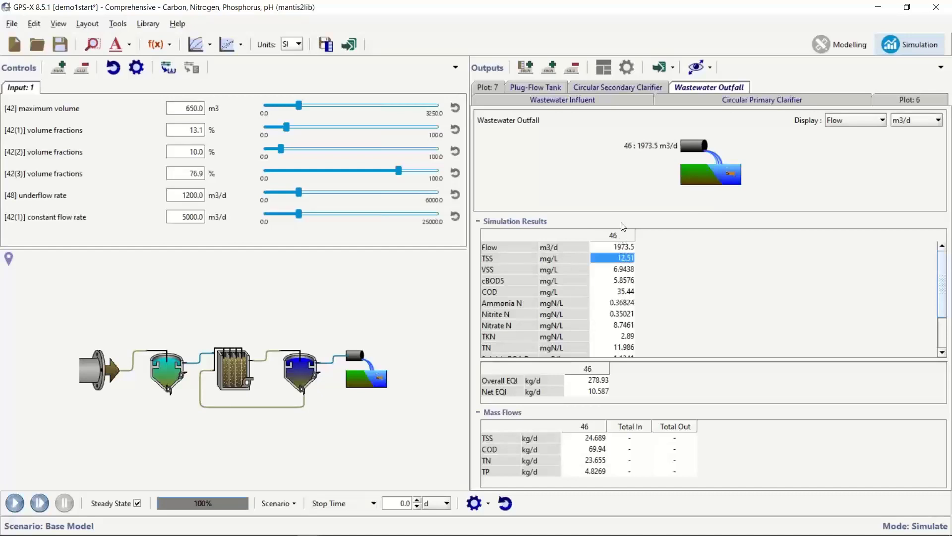
click(630, 281)
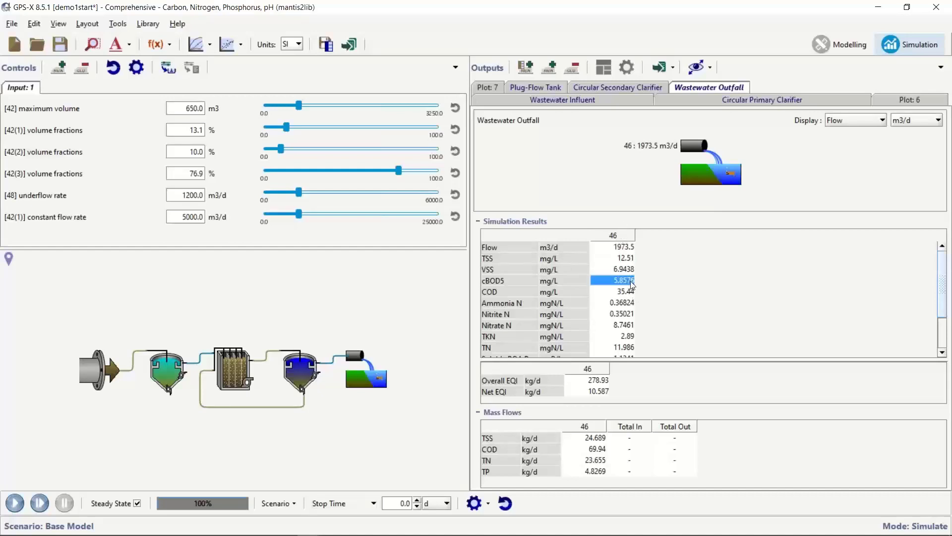
scroll(657, 316, down, 1)
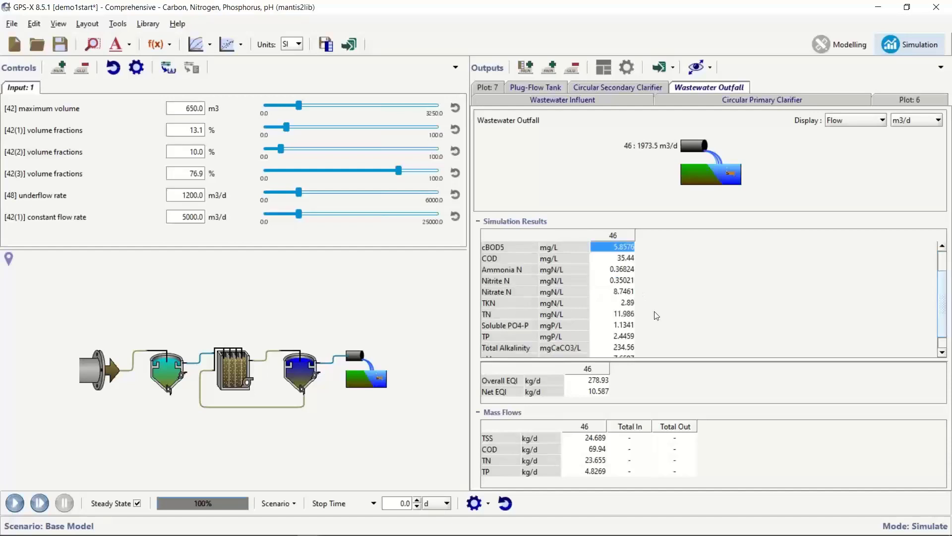
key(Down)
key(Down)
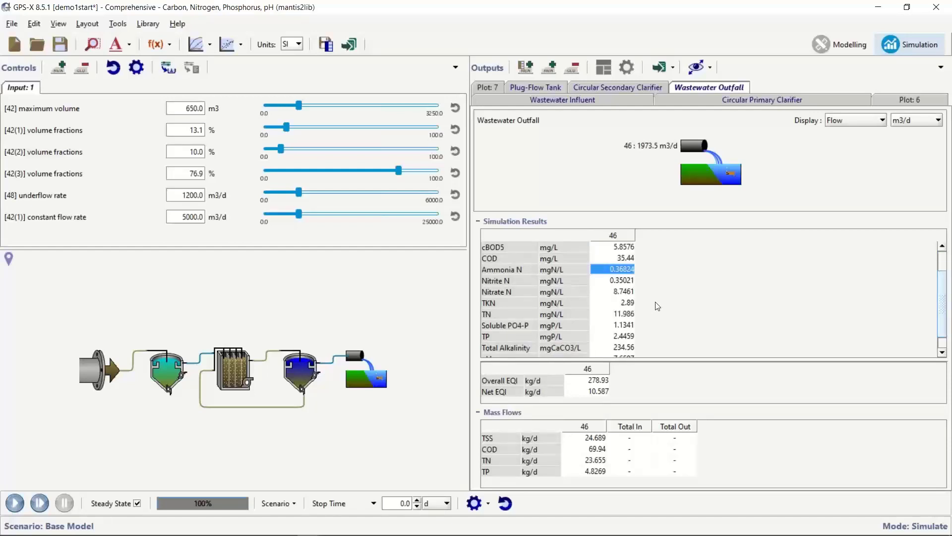
click(628, 316)
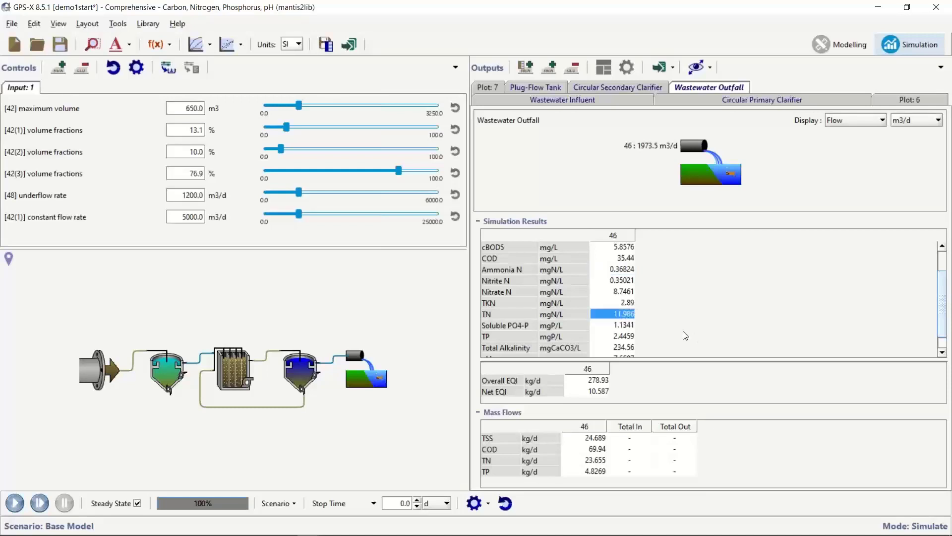
click(618, 295)
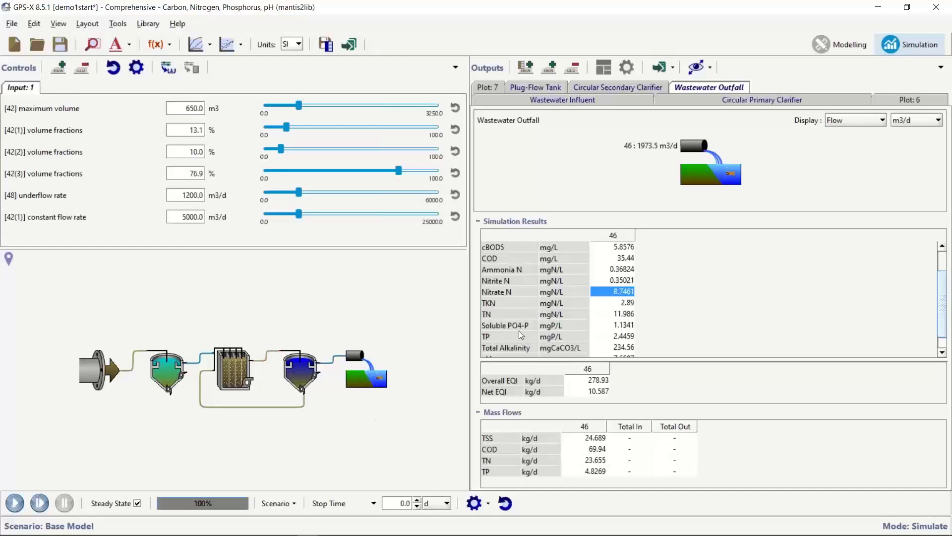
click(617, 326)
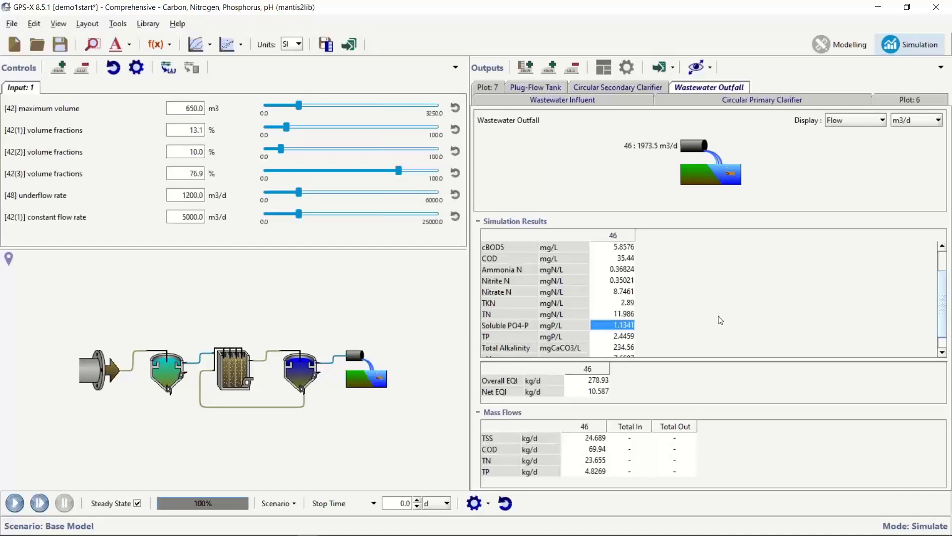
scroll(721, 320, up, 1)
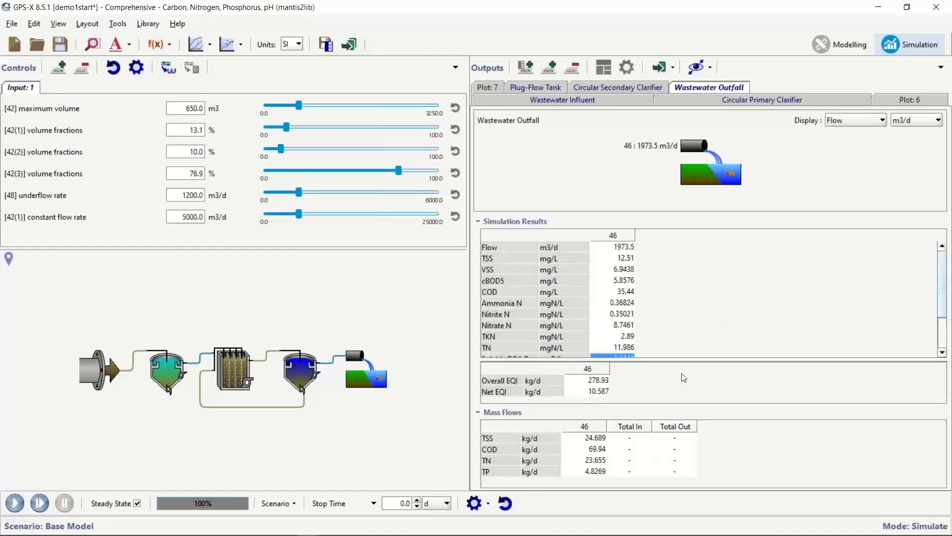
drag(681, 360, 682, 372)
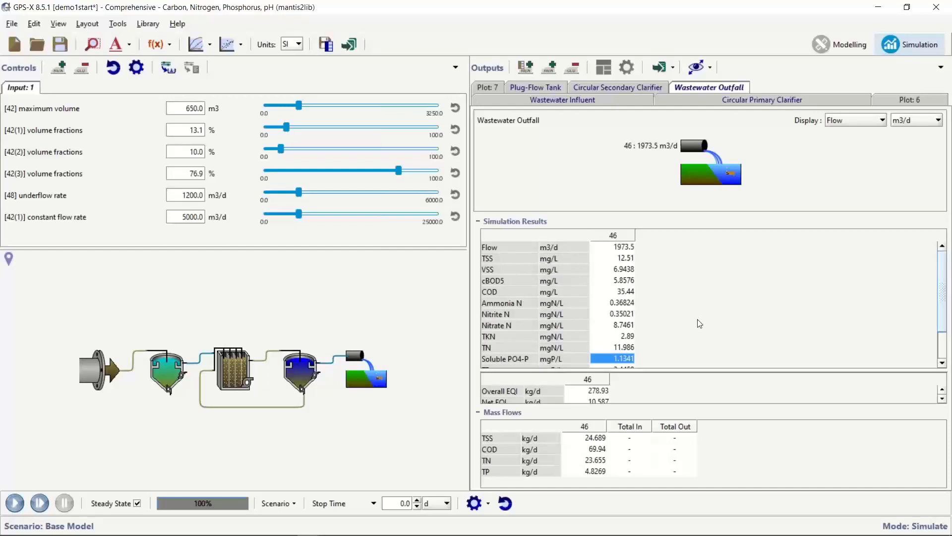
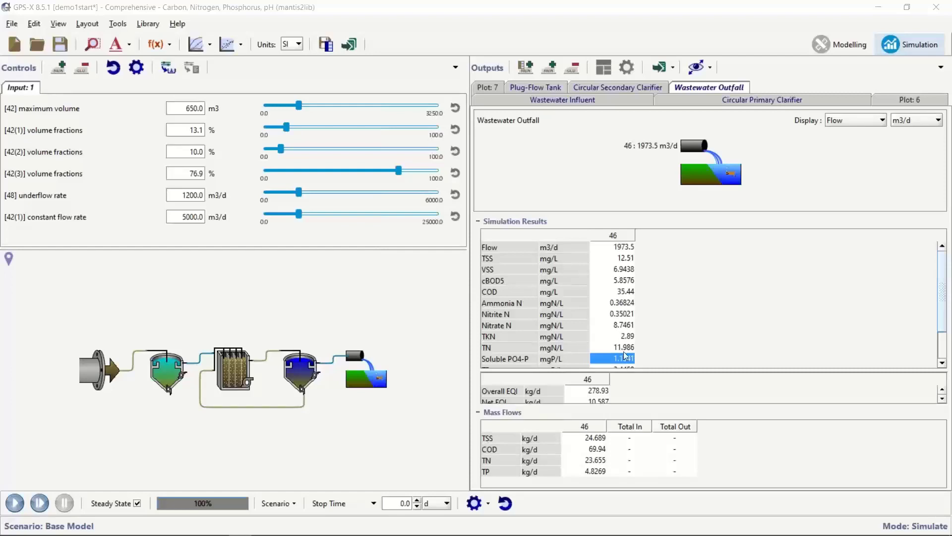
Check the outfall's Nitrate N value, then bring up the Plot 6 output page.
click(623, 326)
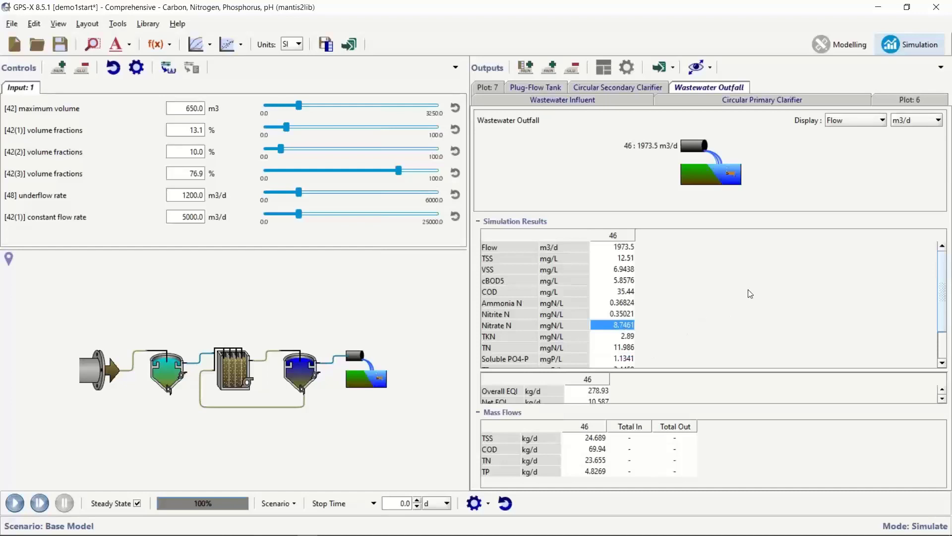
click(891, 99)
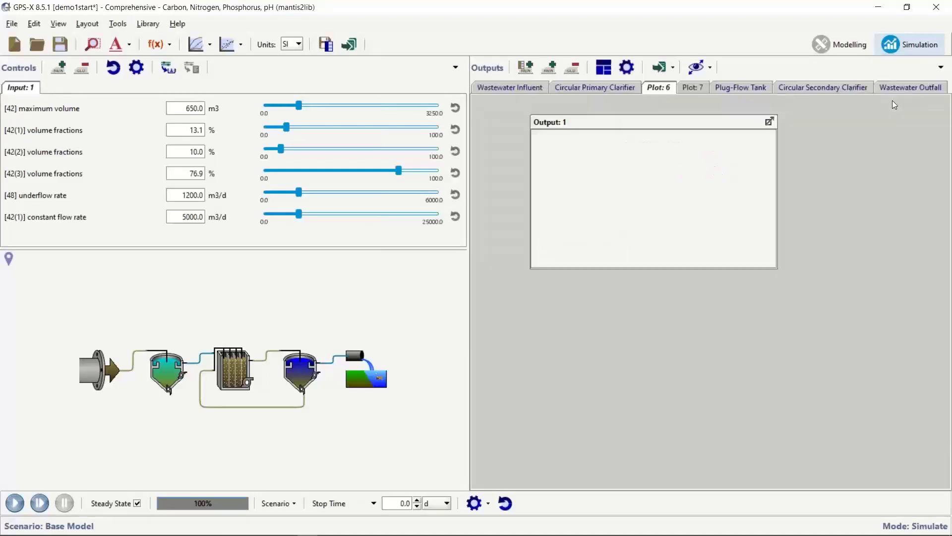
Delete the empty Output: 1 graph from Plot 6.
right_click(651, 176)
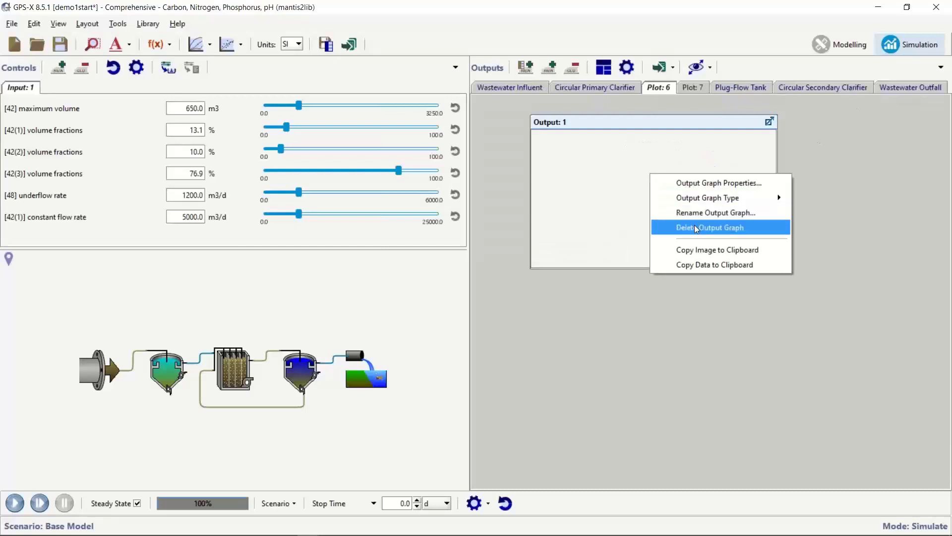
click(694, 225)
click(627, 210)
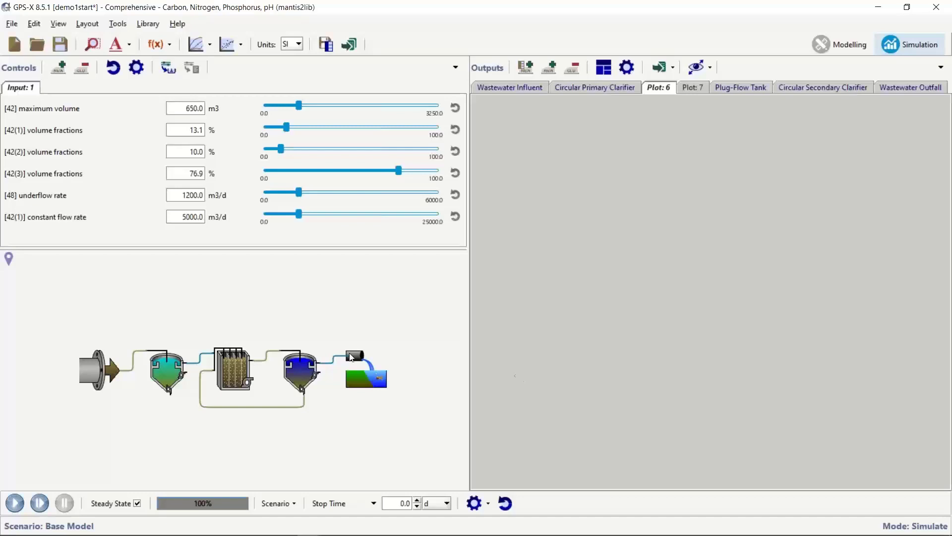
List the plug-flow tank's reactor concentrations and add an ammonia nitrogen graph to Plot 6.
right_click(231, 372)
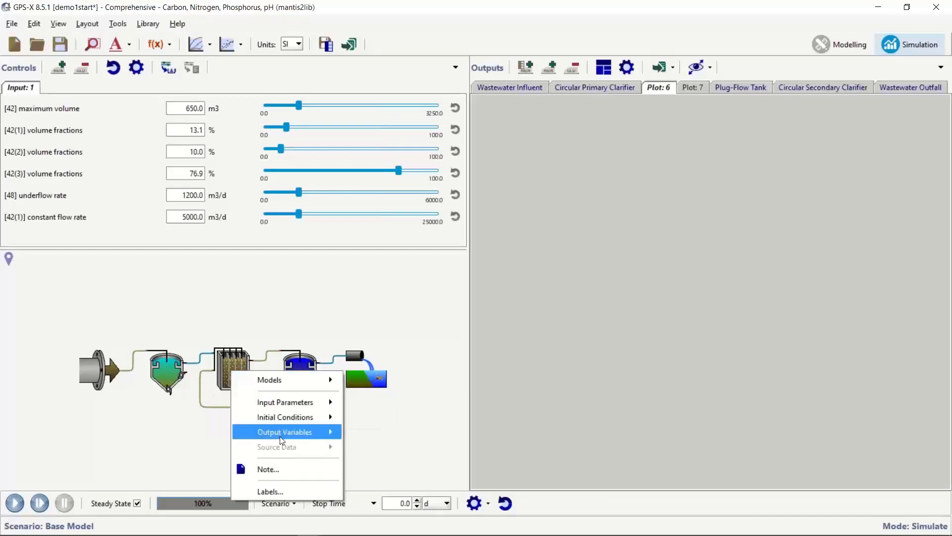
mouse_move(282, 433)
click(381, 329)
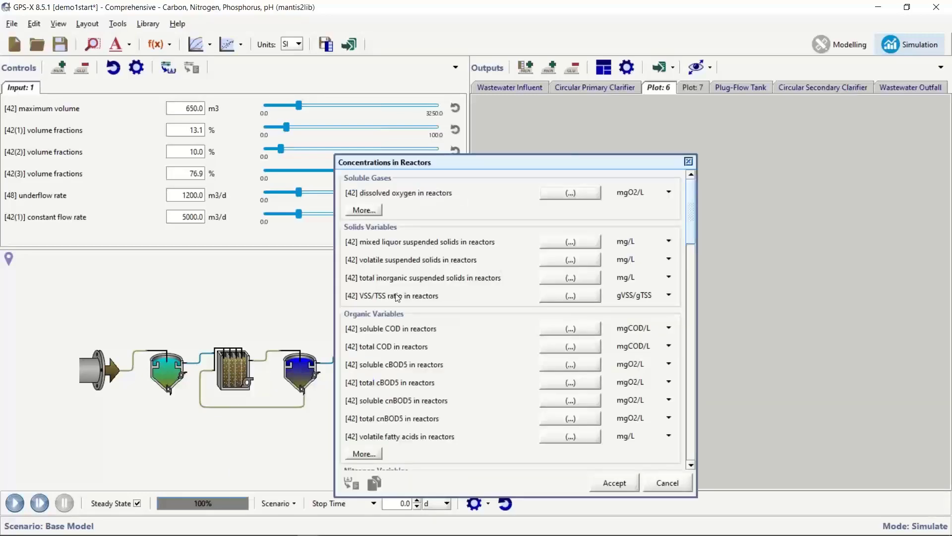
scroll(397, 319, down, 5)
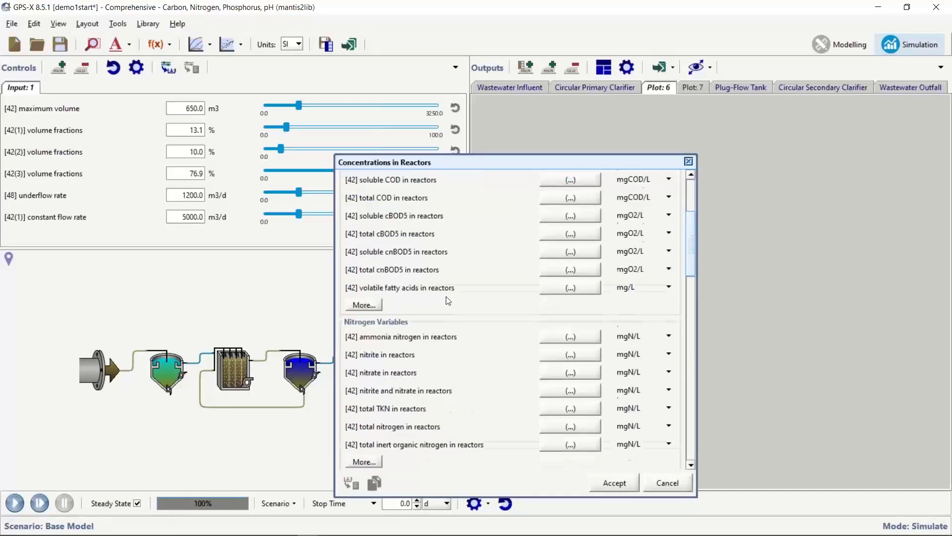
drag(460, 163, 291, 147)
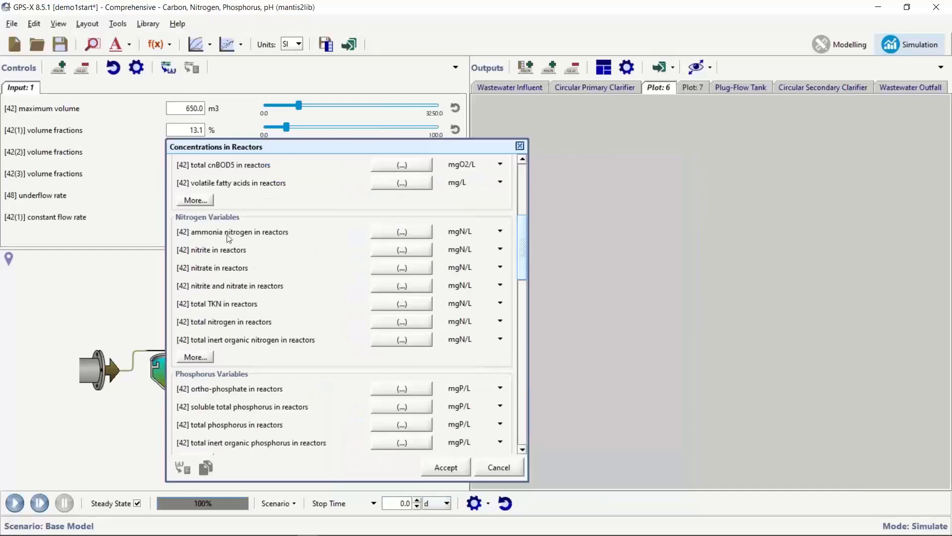
drag(240, 233, 239, 233)
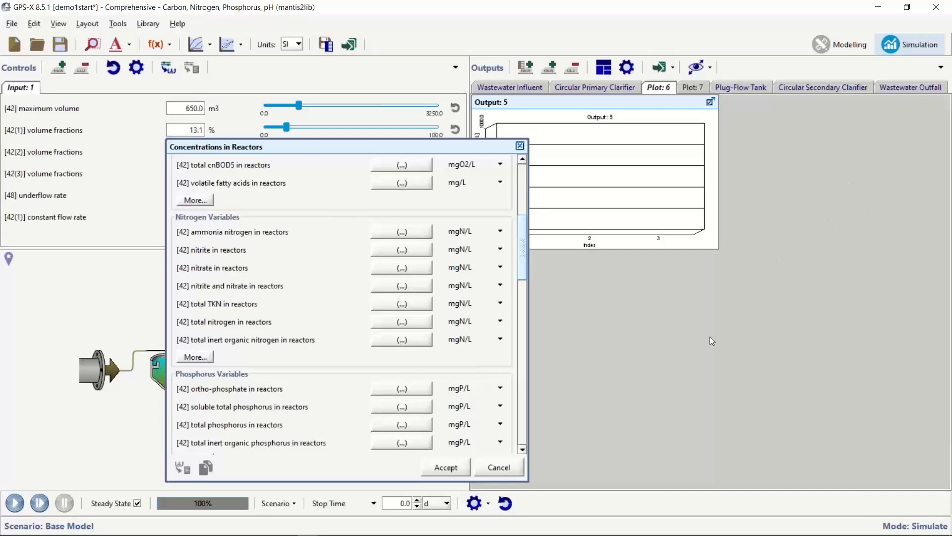
Add dissolved oxygen and ortho-phosphate graphs, then auto-arrange the four graphs in a grid.
scroll(339, 402, up, 3)
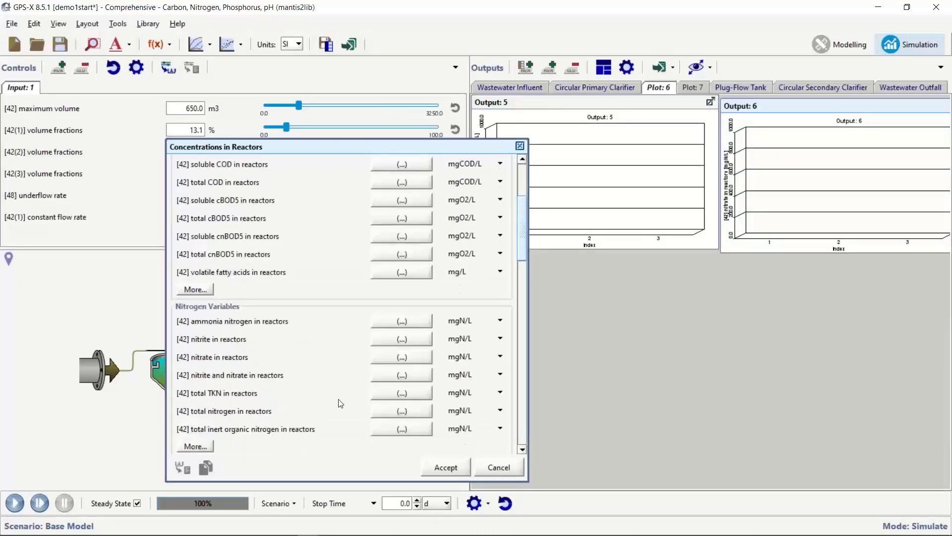
scroll(340, 401, up, 5)
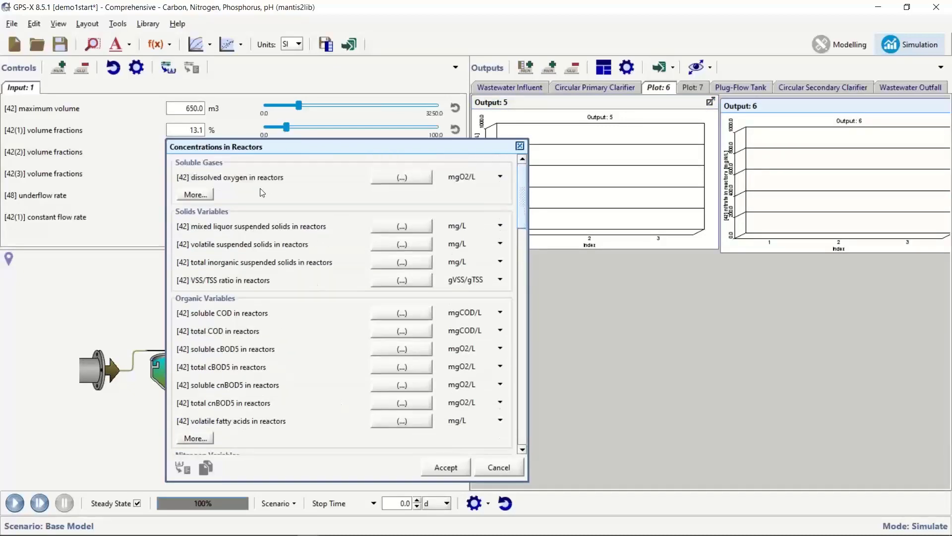
drag(260, 179, 623, 371)
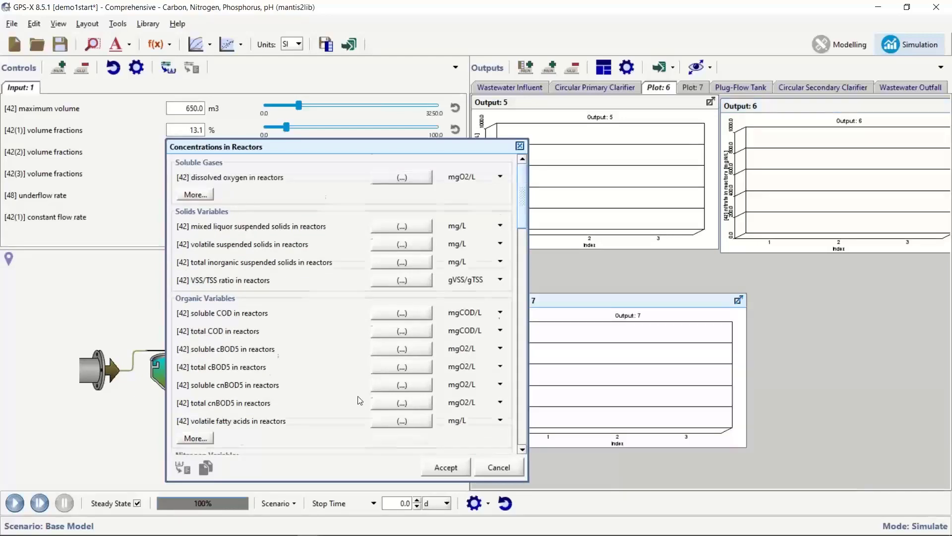
scroll(360, 400, down, 7)
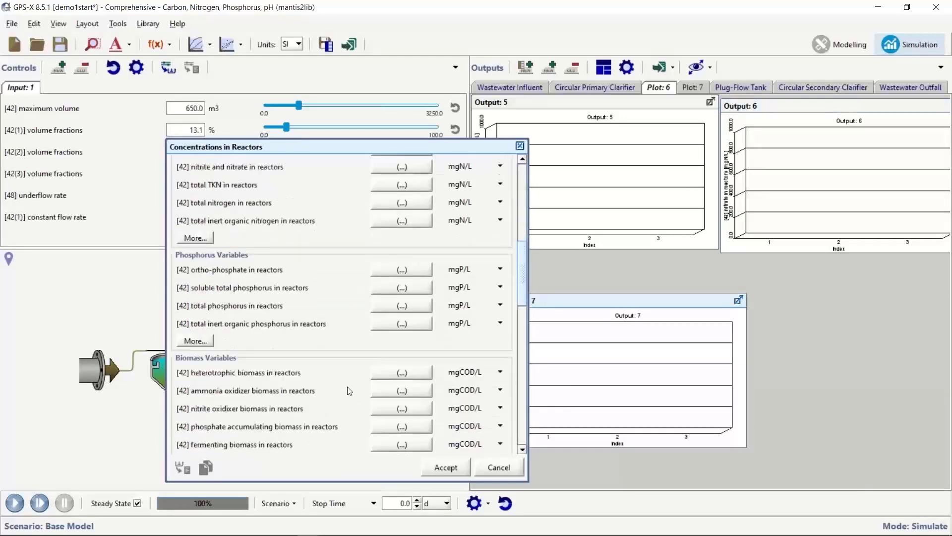
drag(641, 323, 840, 365)
click(446, 467)
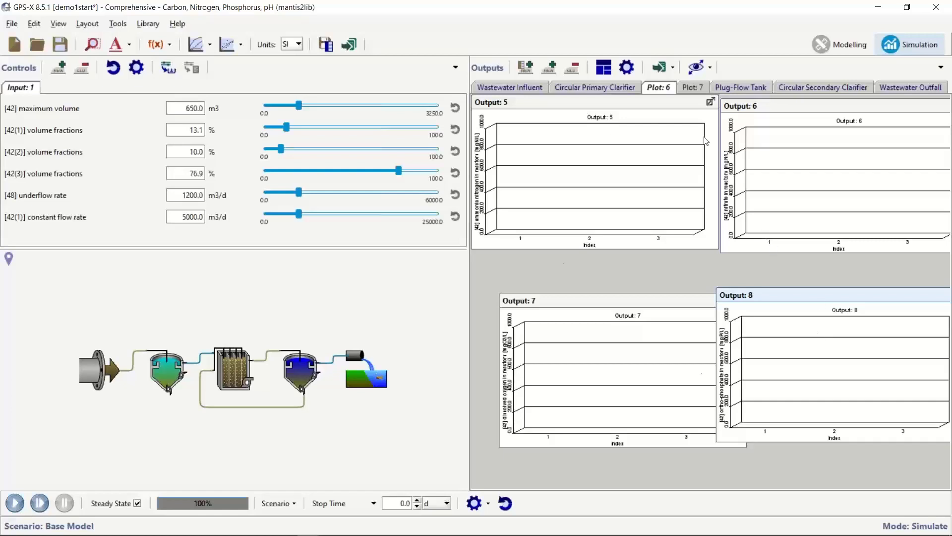
click(604, 68)
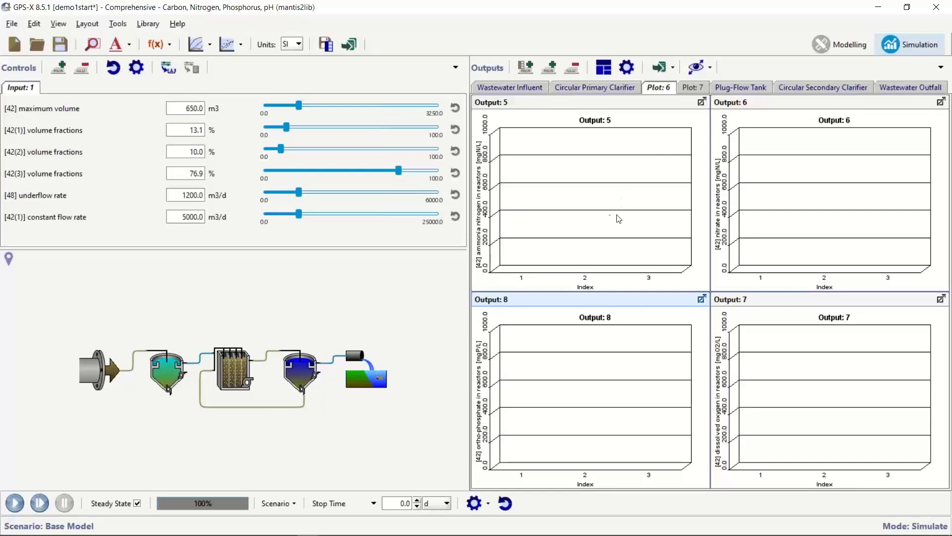
Title Output: 5 'Ammonia' with an axis maximum of 10.
right_click(597, 175)
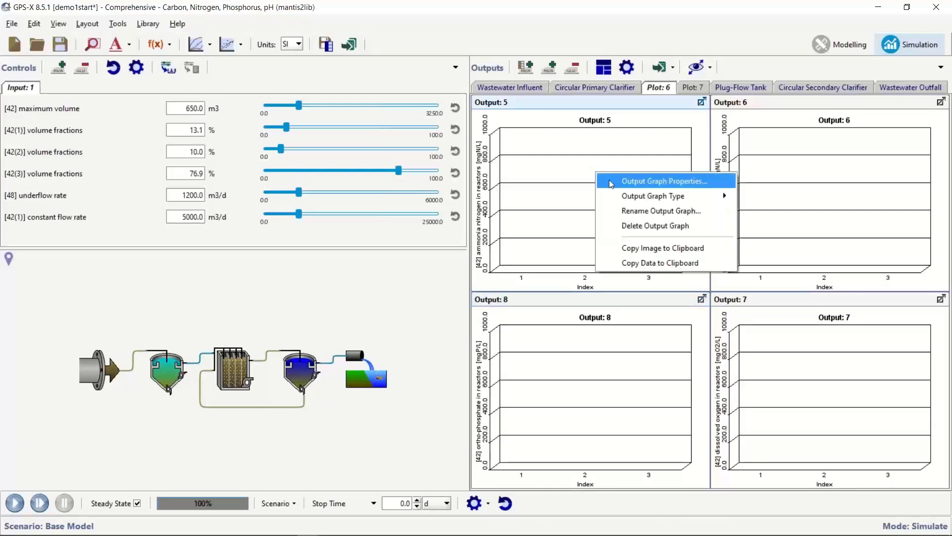
click(606, 182)
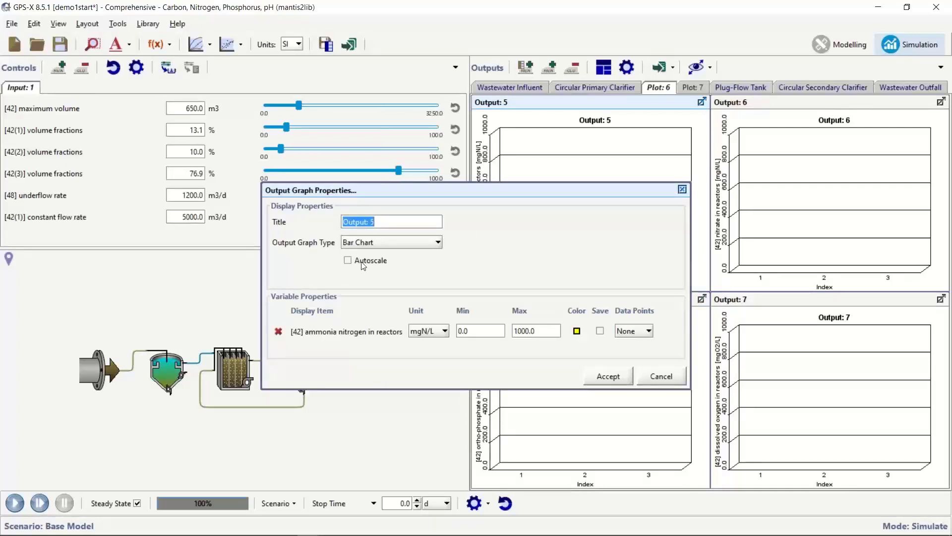
double_click(538, 330)
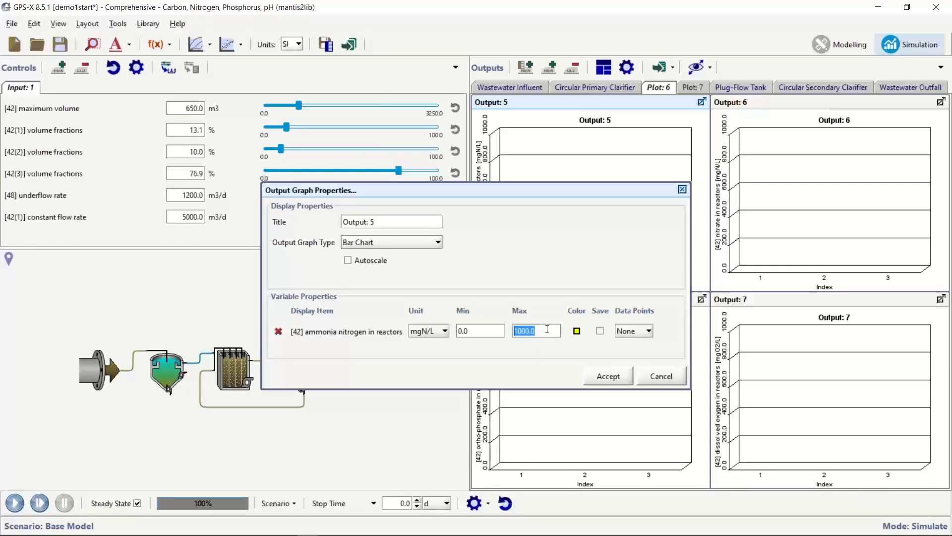
text(10)
drag(376, 222, 313, 225)
text(Ammonia)
click(606, 377)
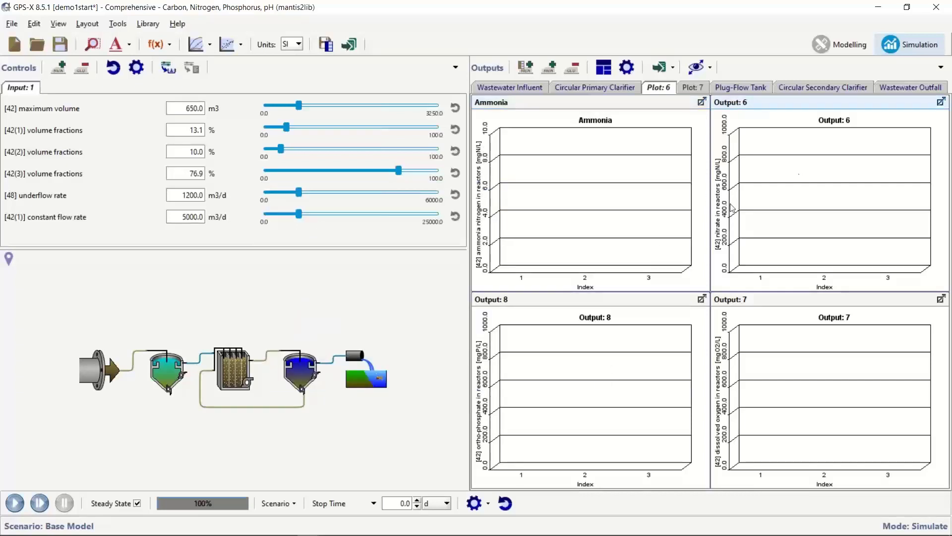
Title Output: 6 'Nitrate' with axis maximum 10 and green bars.
right_click(799, 194)
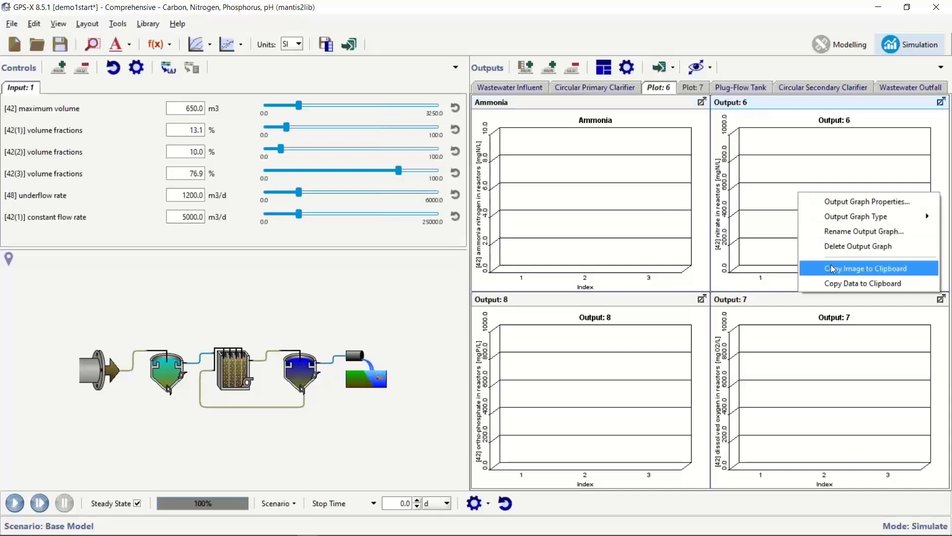
click(872, 206)
text(Nitrate)
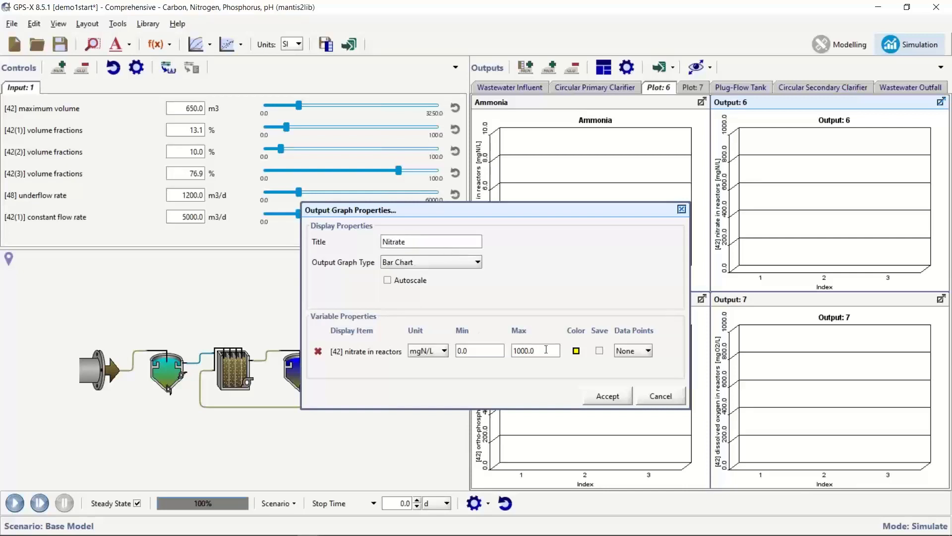
drag(534, 350, 512, 351)
text(10)
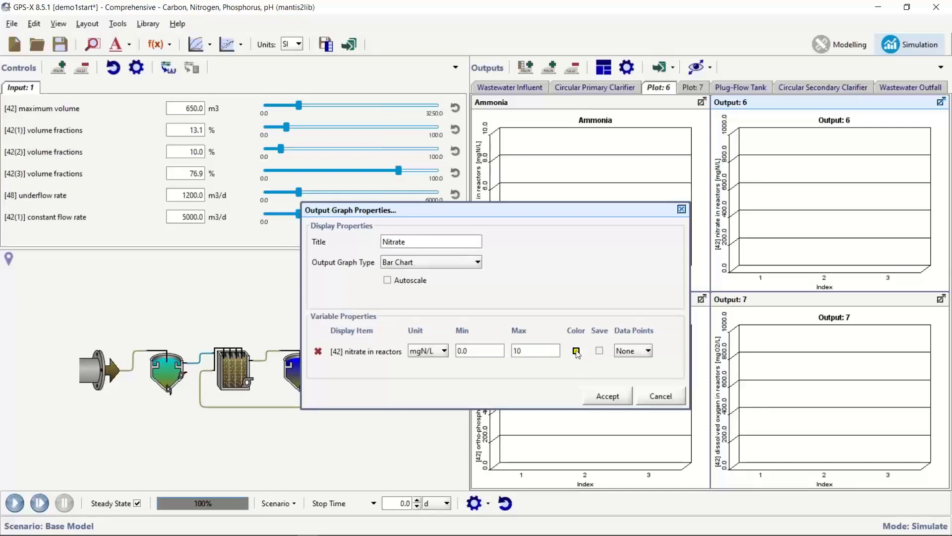
click(575, 351)
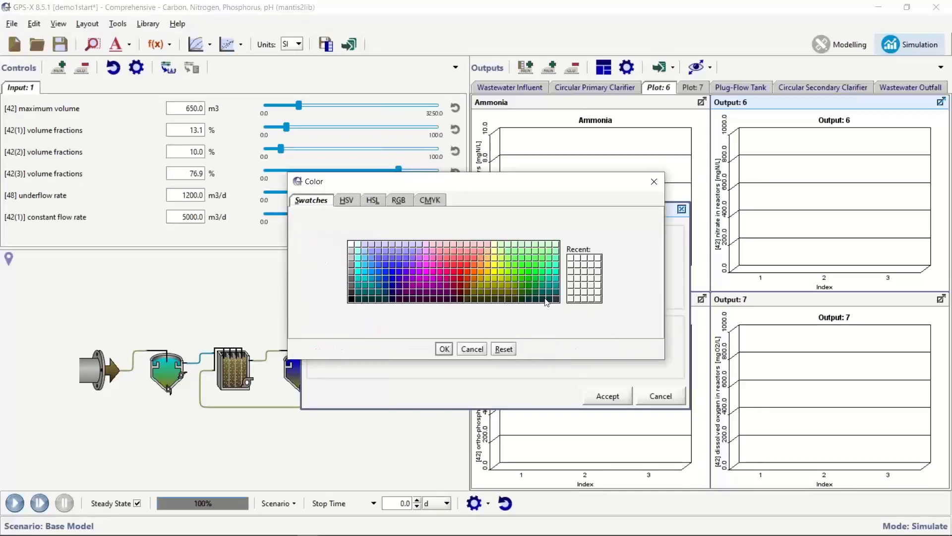
click(533, 282)
click(444, 348)
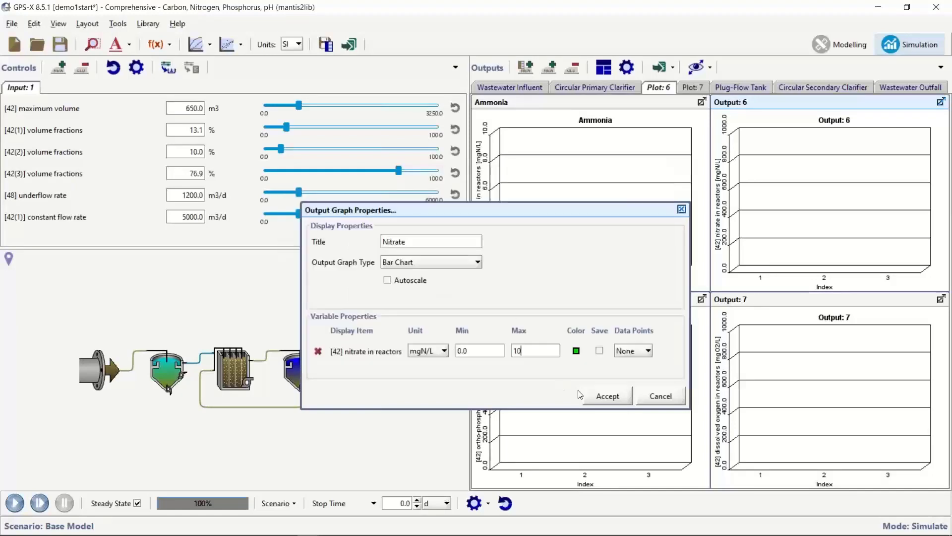
click(591, 397)
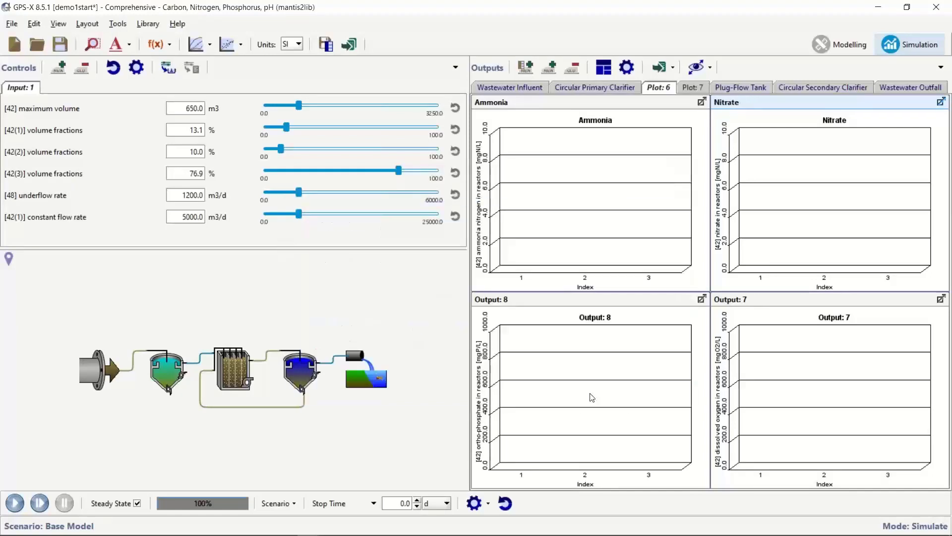
Retitle Output: 8 'OrthoP' with axis maximum 50 and teal bars.
right_click(623, 230)
click(627, 237)
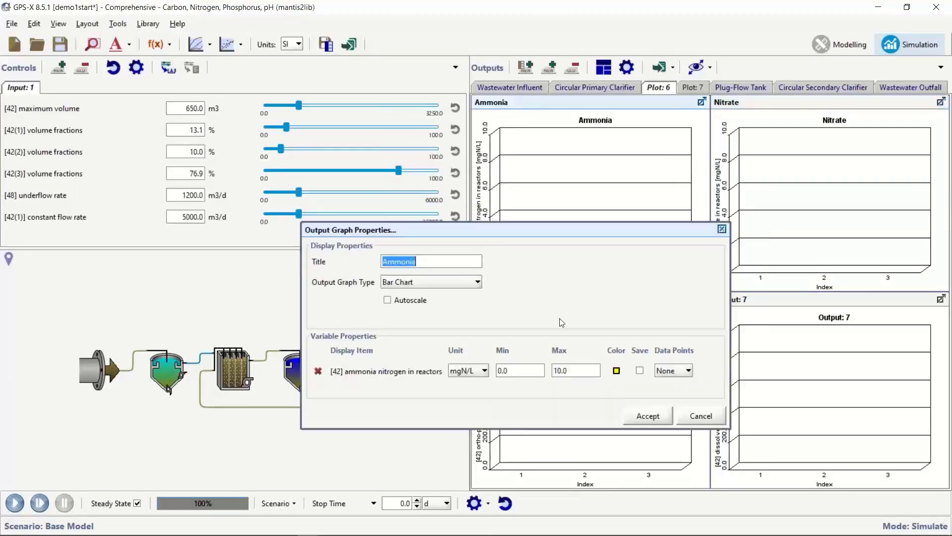
click(650, 414)
click(565, 363)
right_click(566, 363)
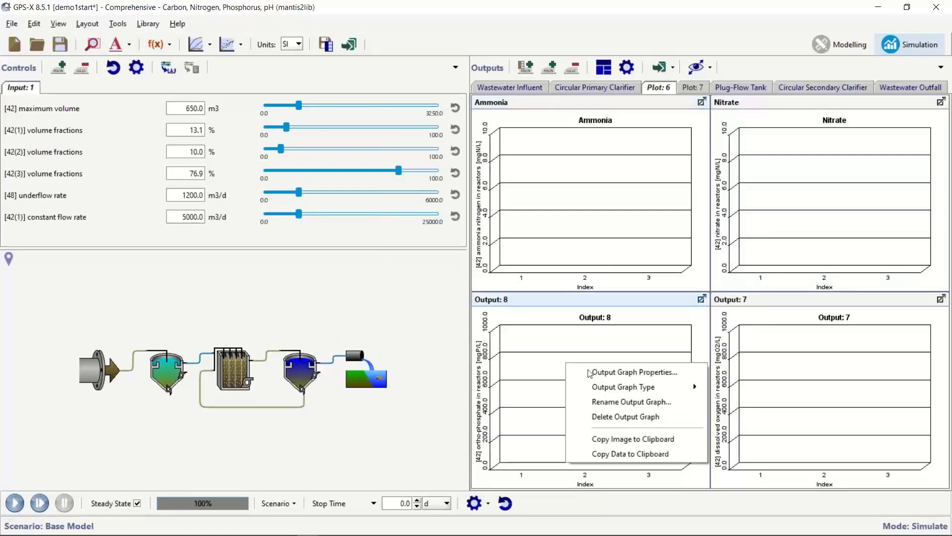
click(606, 373)
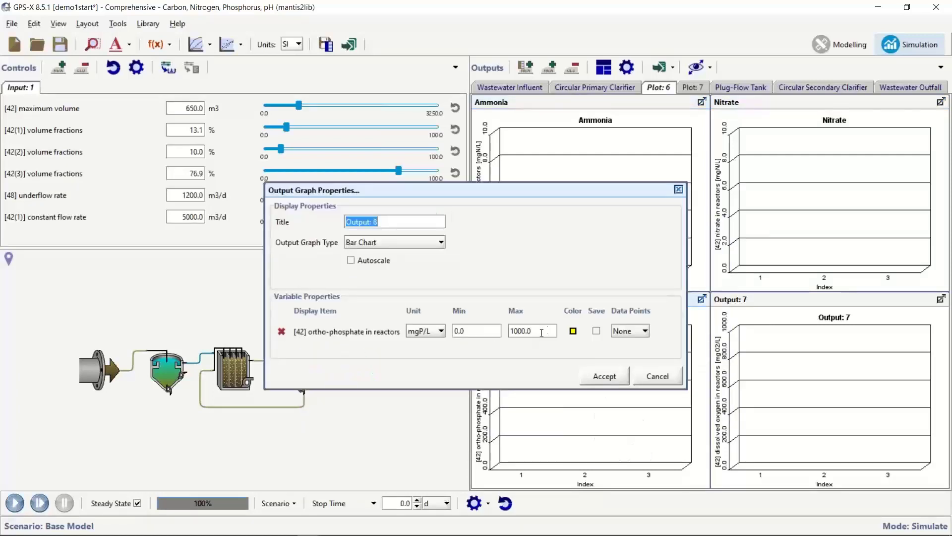
drag(541, 332, 502, 332)
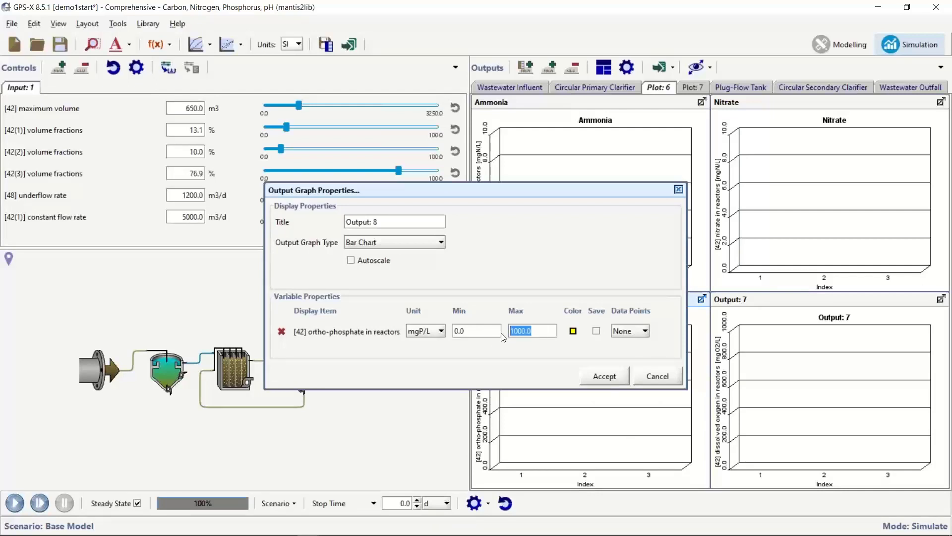
text(50)
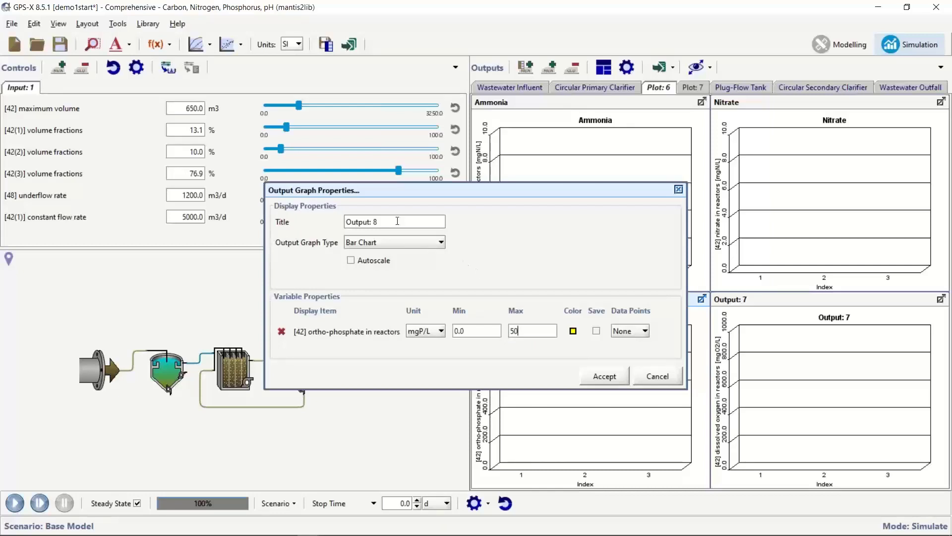
text(OrthoP)
click(573, 331)
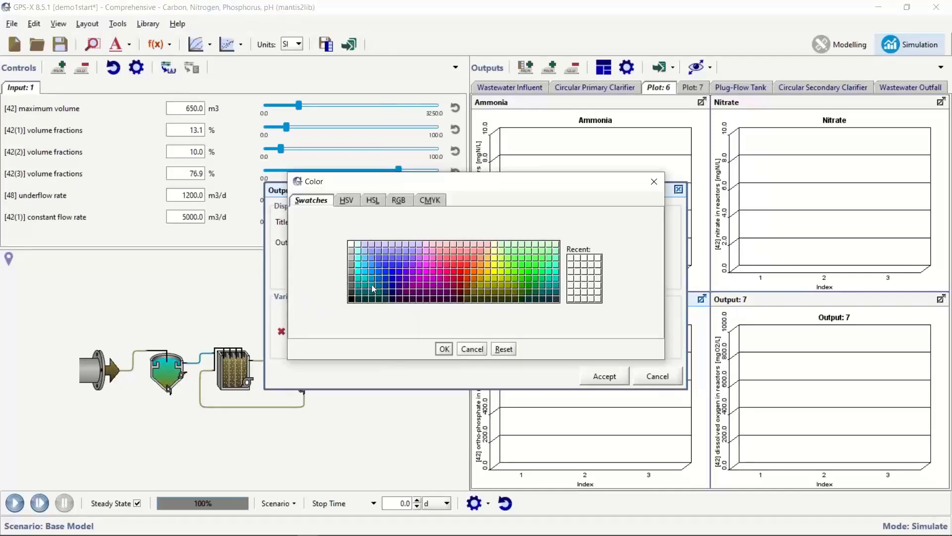
click(366, 283)
click(443, 349)
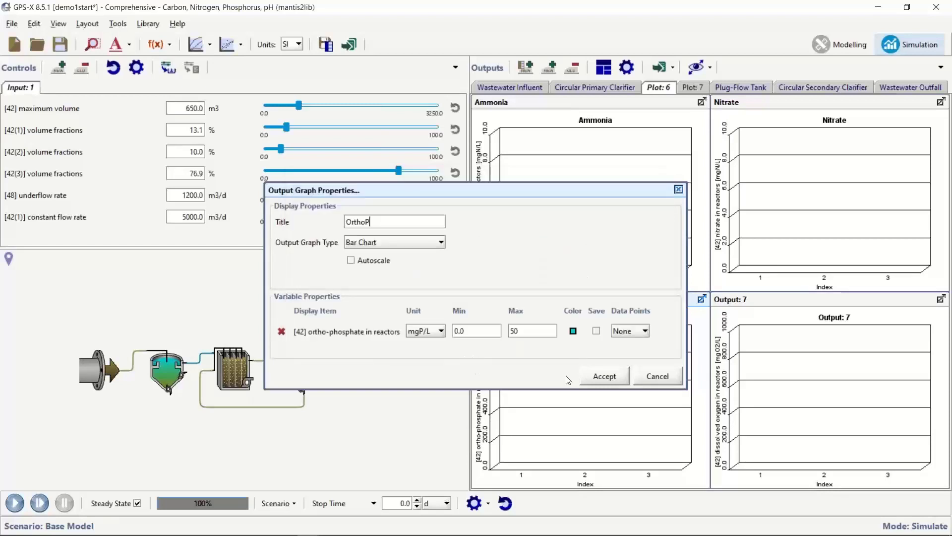
click(601, 376)
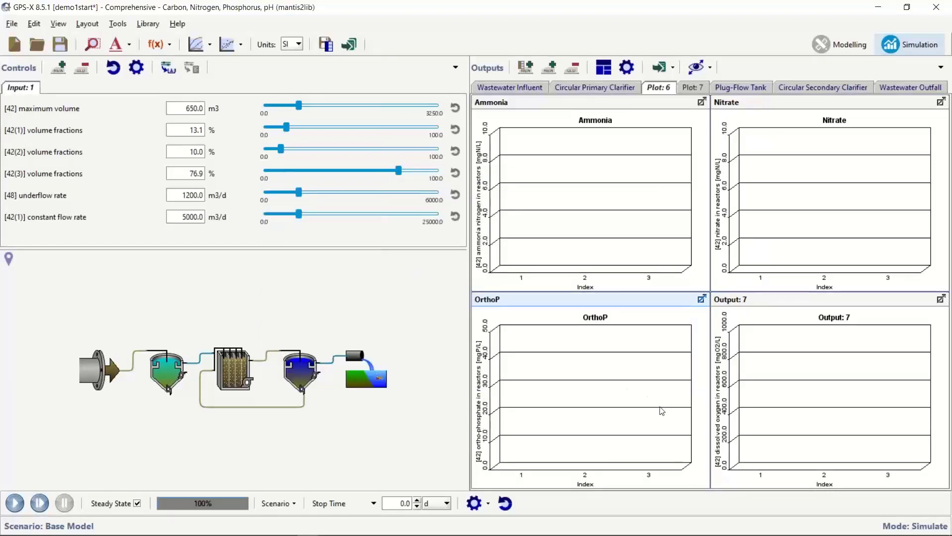
Retitle Output: 7 'DO' with maximum 5 and red bars, then run the simulation.
right_click(811, 389)
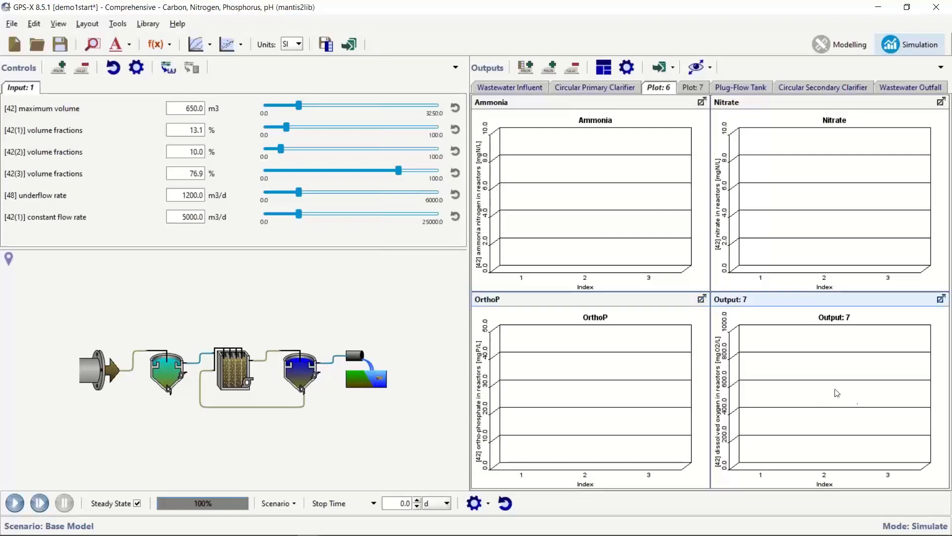
click(840, 395)
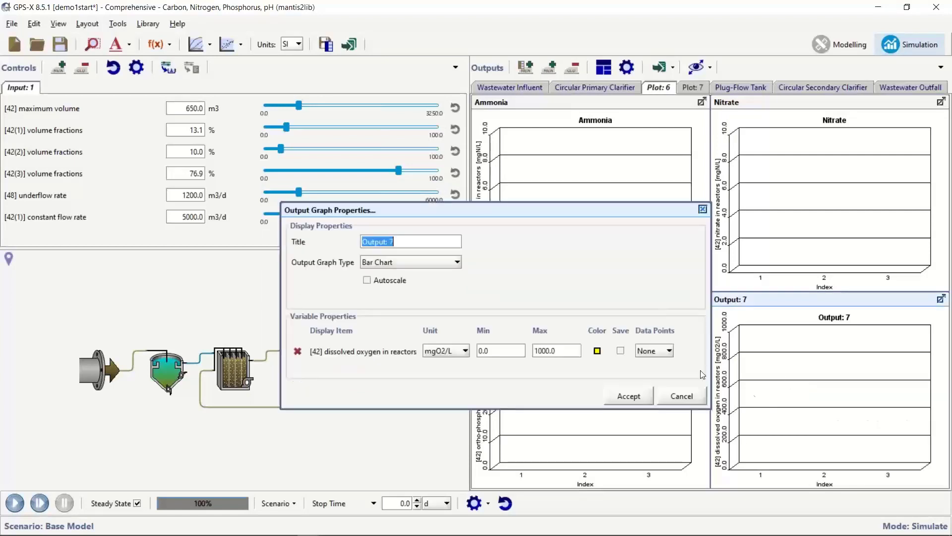
click(599, 353)
click(464, 280)
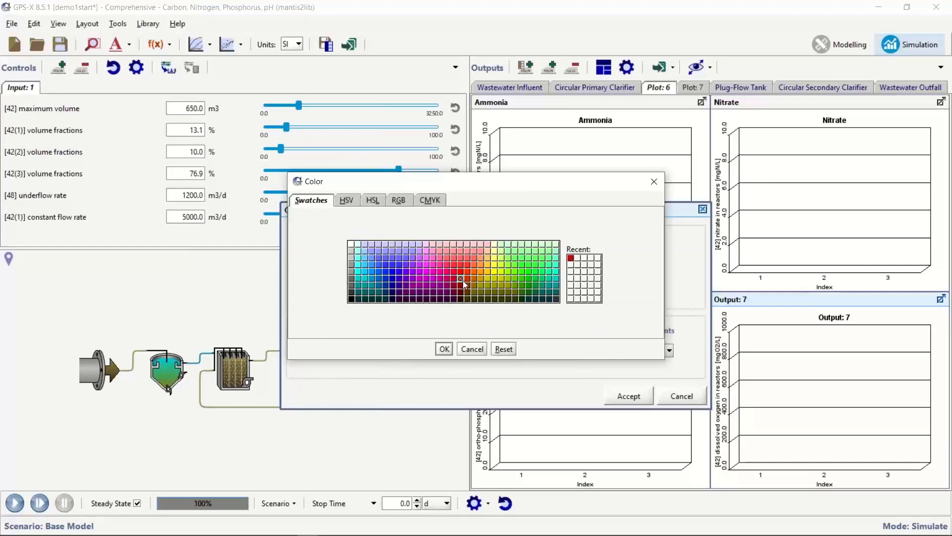
click(444, 348)
drag(556, 354, 509, 346)
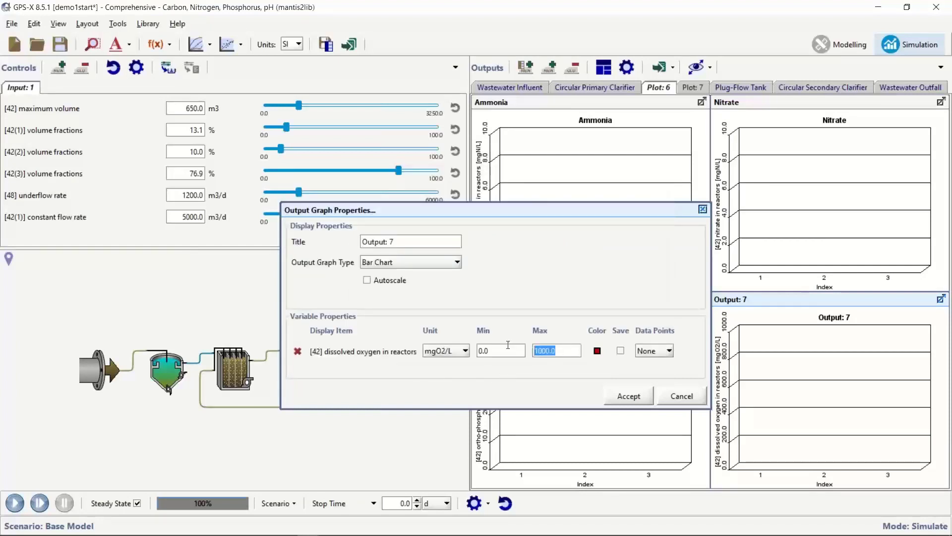
text(5)
drag(410, 240, 317, 239)
text(DO)
click(629, 396)
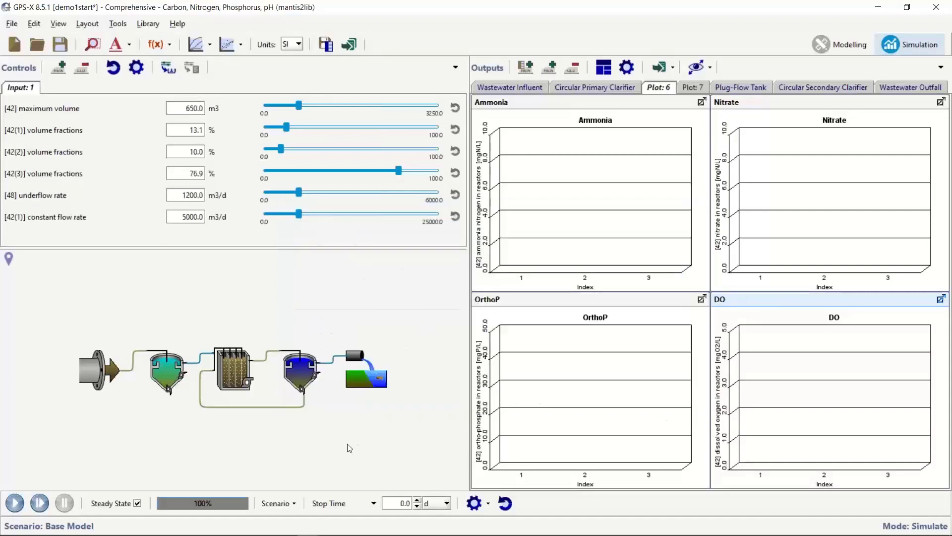
click(14, 503)
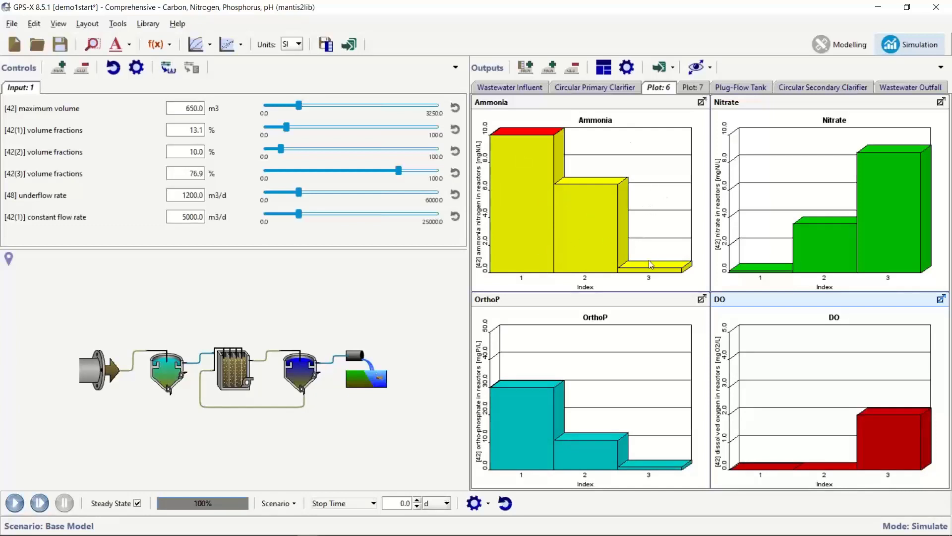
mouse_move(680, 274)
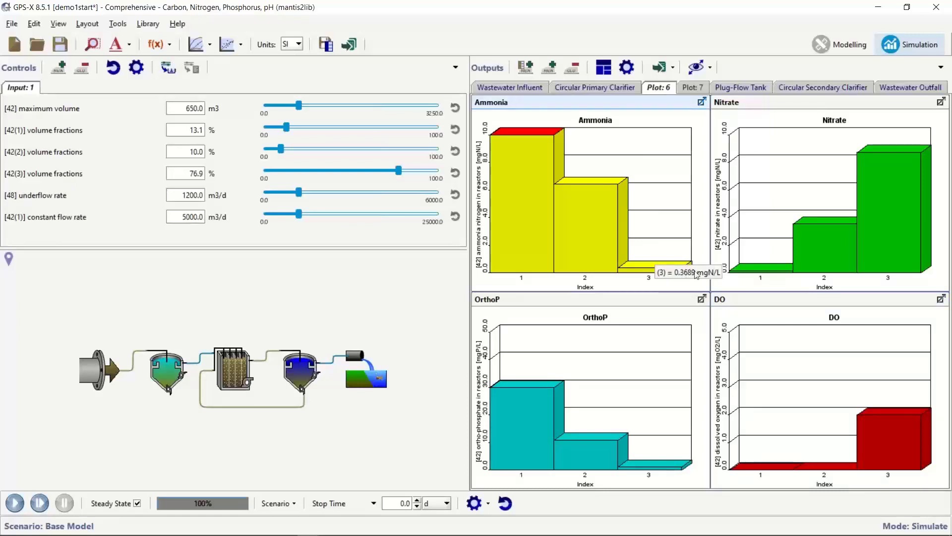
mouse_move(897, 203)
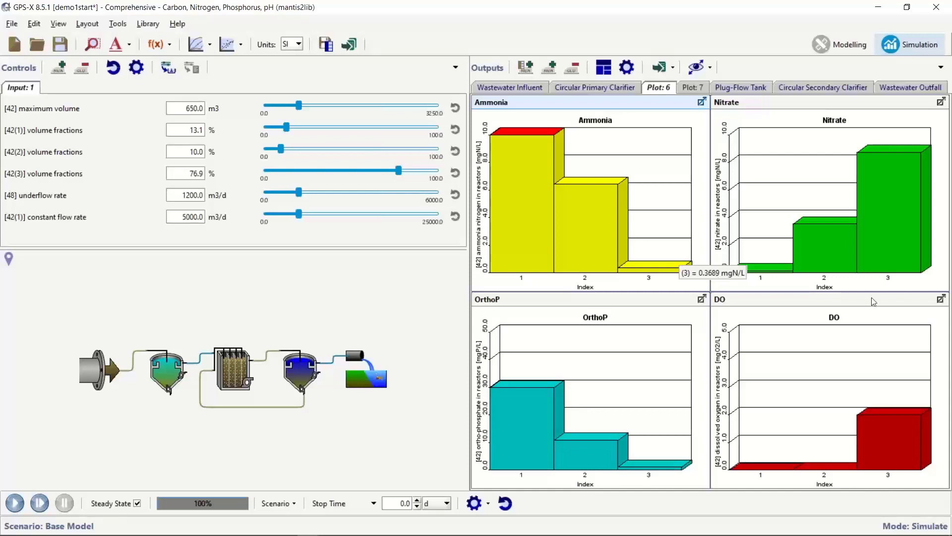
mouse_move(655, 471)
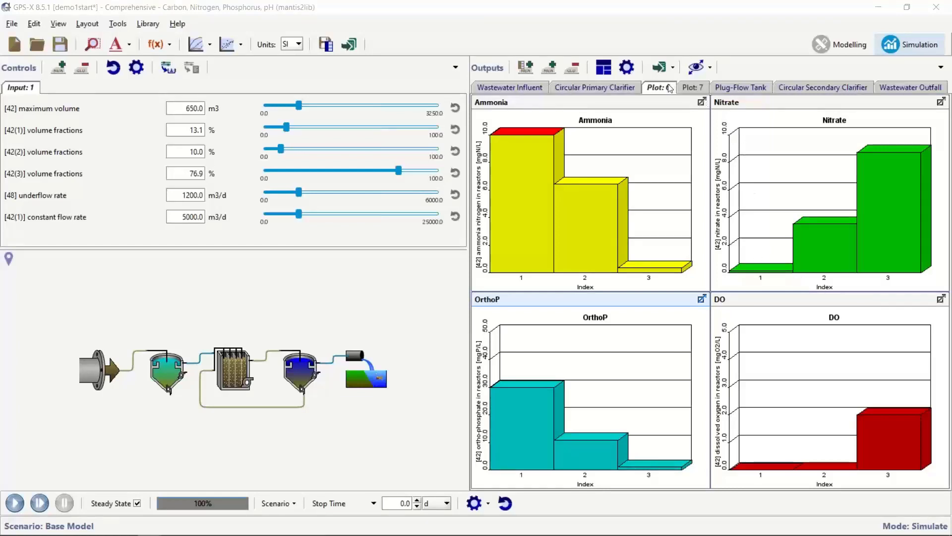
On a new plot page, add the srtaer solids retention time as a digital readout in Output: 9.
click(553, 72)
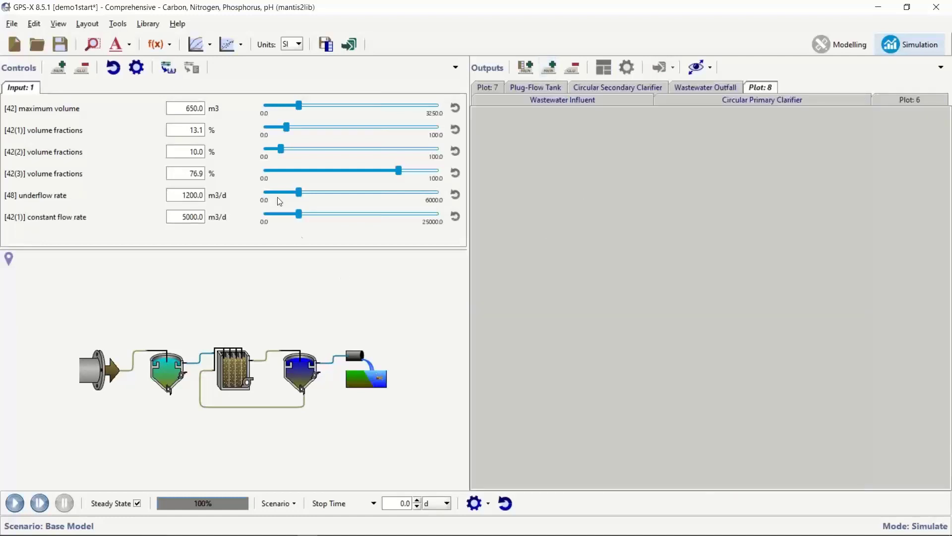
click(173, 46)
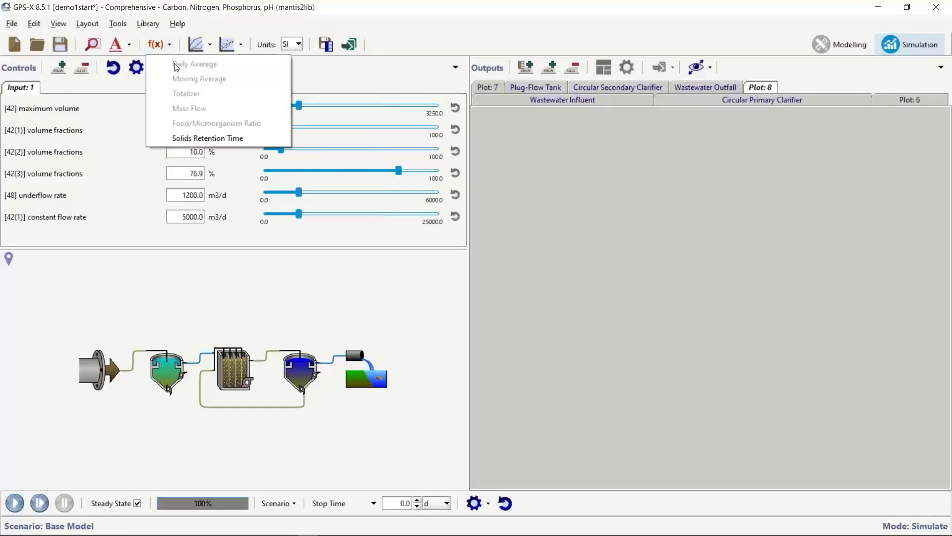
click(180, 138)
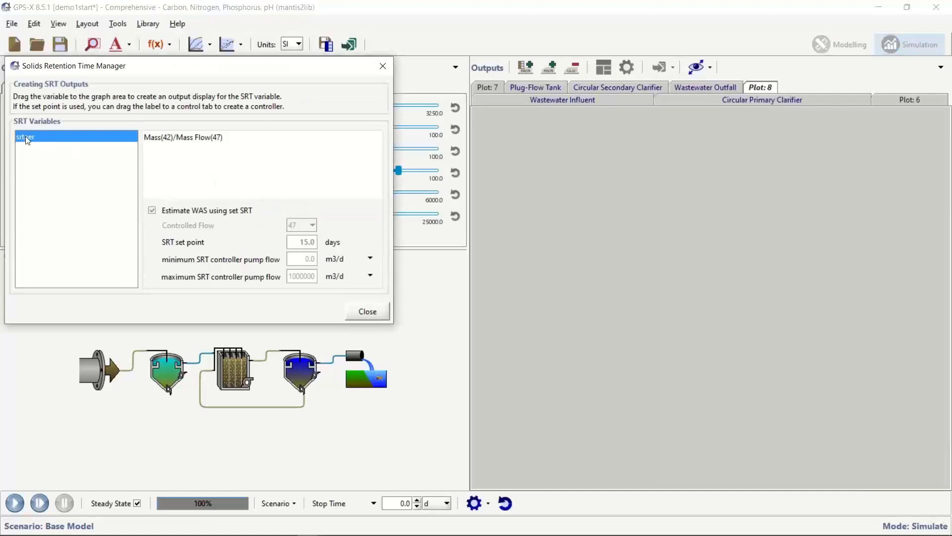
drag(27, 140, 524, 183)
drag(617, 198, 618, 199)
click(368, 311)
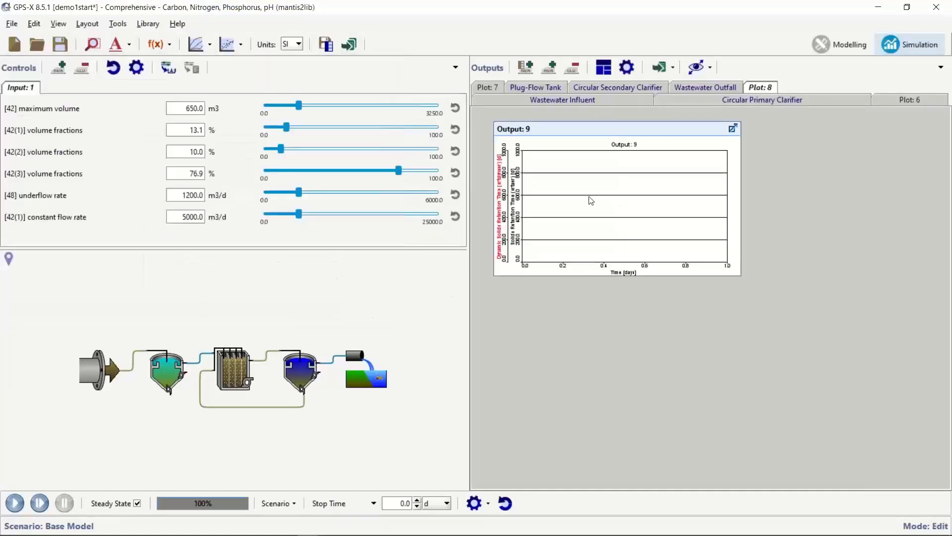
right_click(597, 182)
mouse_move(674, 208)
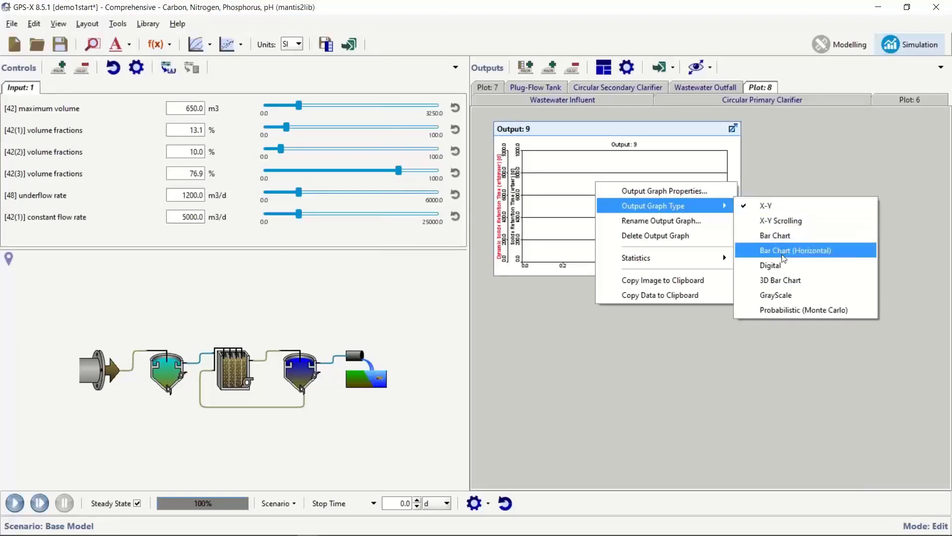
click(780, 270)
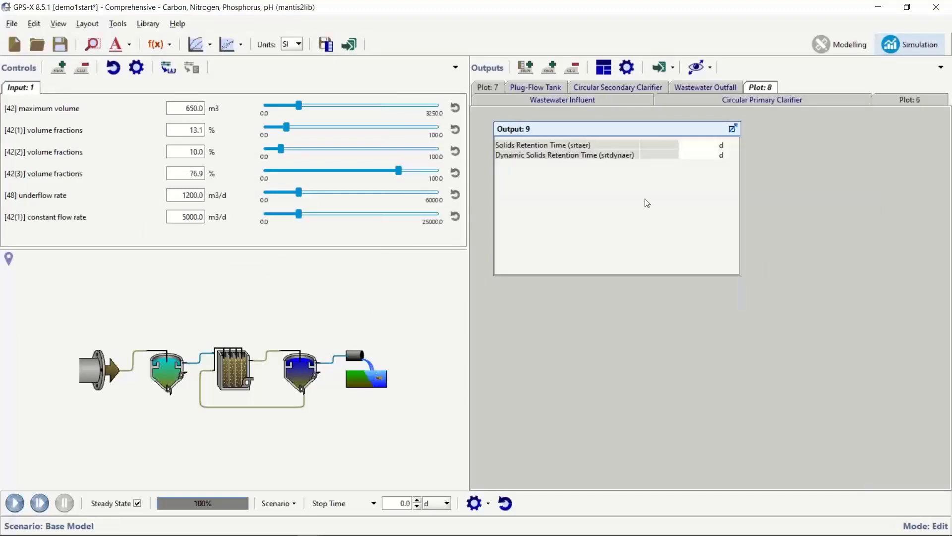
Replace Dynamic Solids Retention Time with the plug-flow tank's MLSS in Output: 9 and simulate.
right_click(529, 158)
click(585, 168)
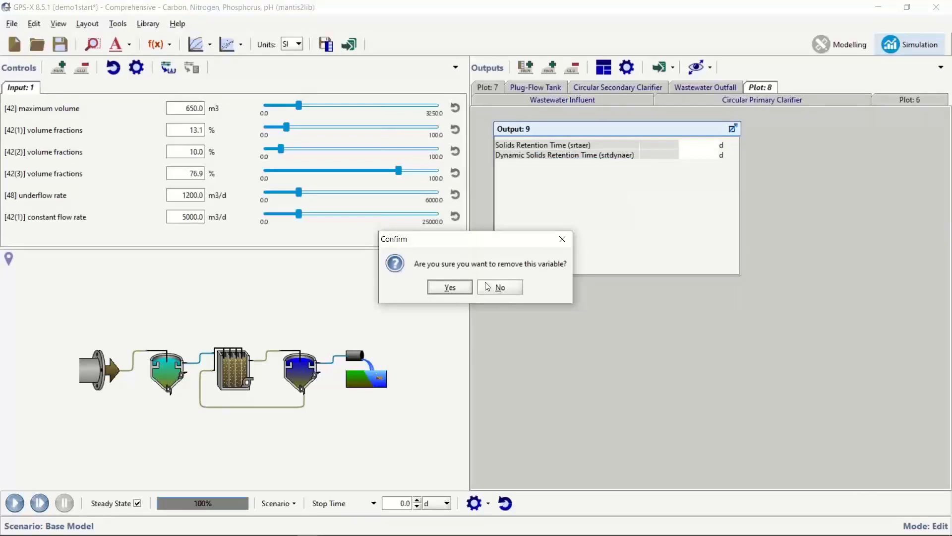
click(457, 292)
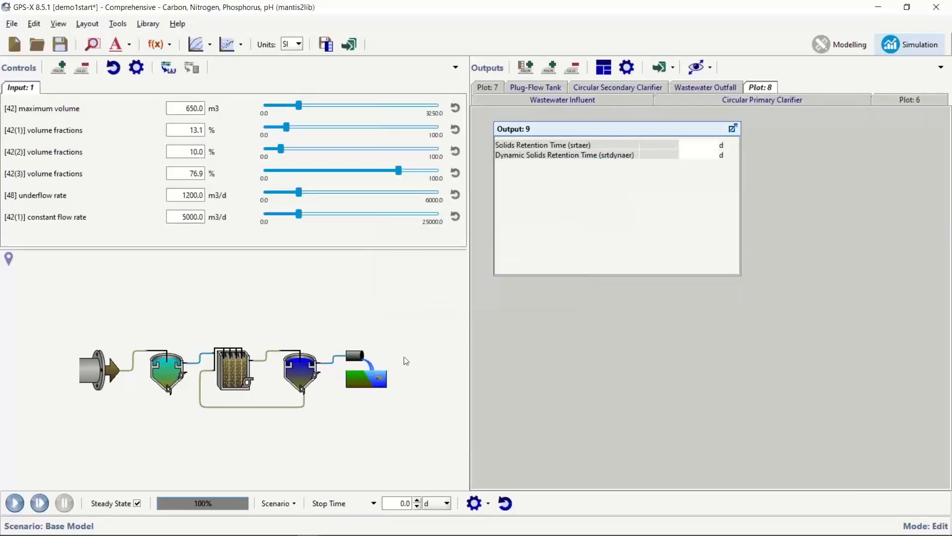
right_click(250, 360)
mouse_move(327, 421)
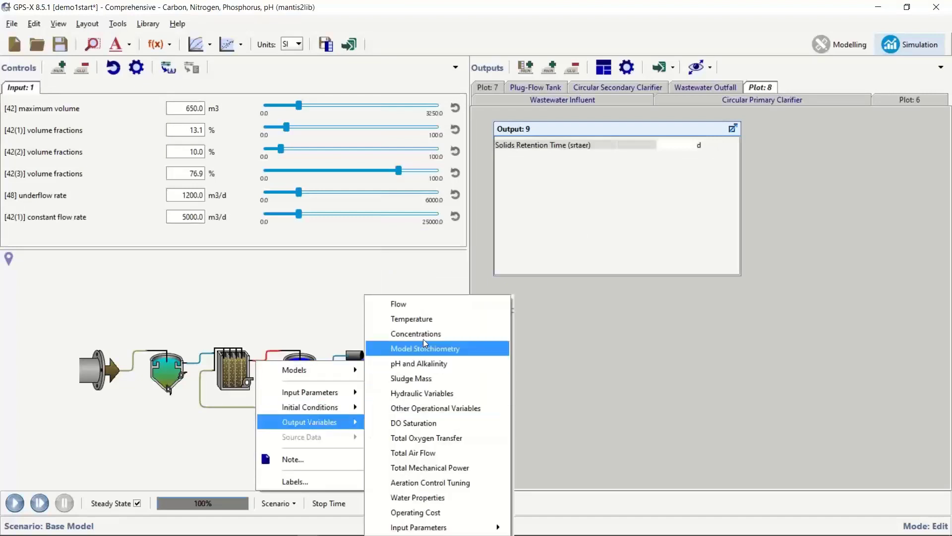
click(424, 336)
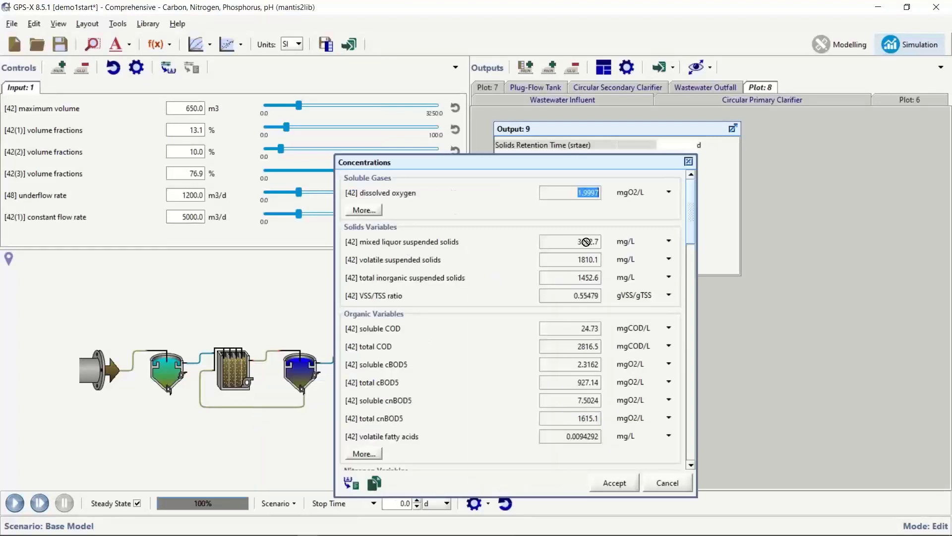
drag(585, 242, 722, 208)
click(615, 483)
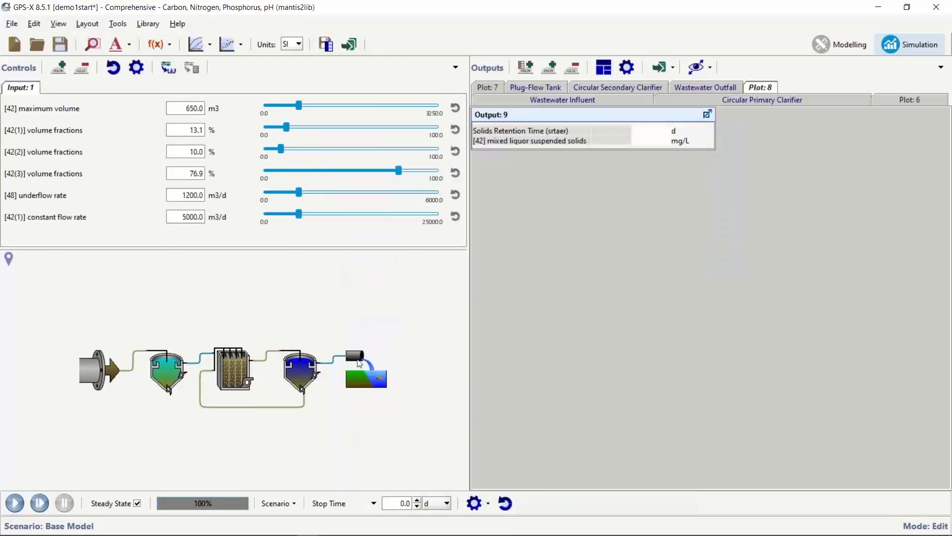
click(17, 503)
Start the simulation from Plot 7 and return to the Plot 6 reactor bar charts.
click(492, 88)
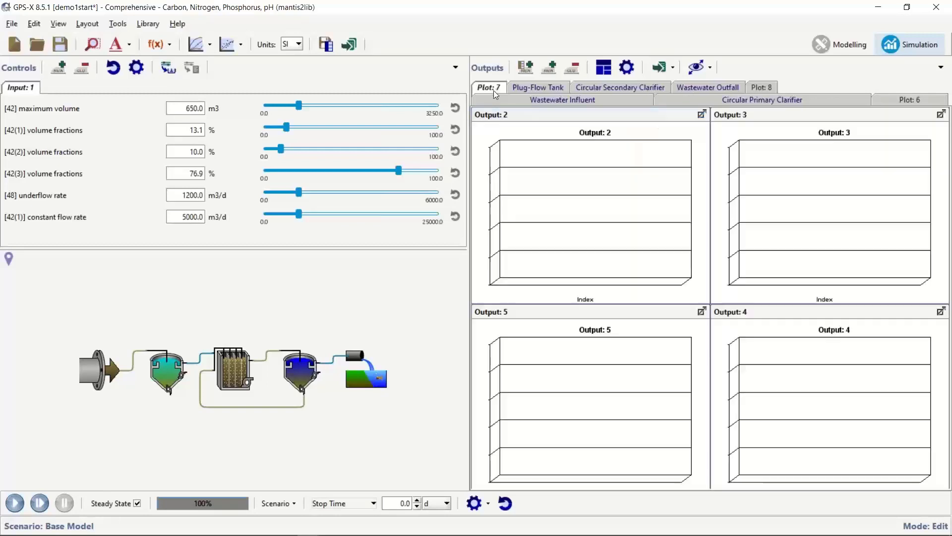
click(40, 504)
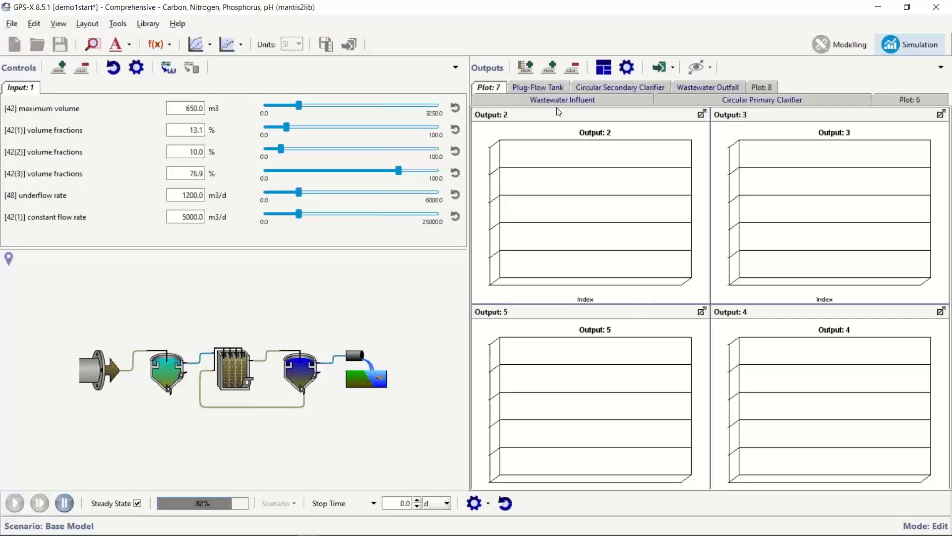
click(923, 98)
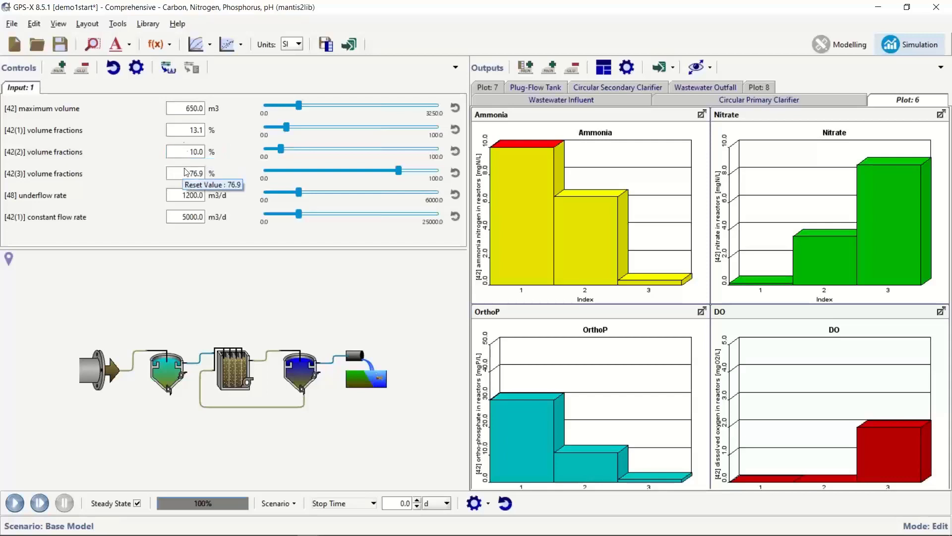
Set volume fractions [42(1)] to 20 and [42(3)] to 70, then re-run the simulation.
double_click(187, 128)
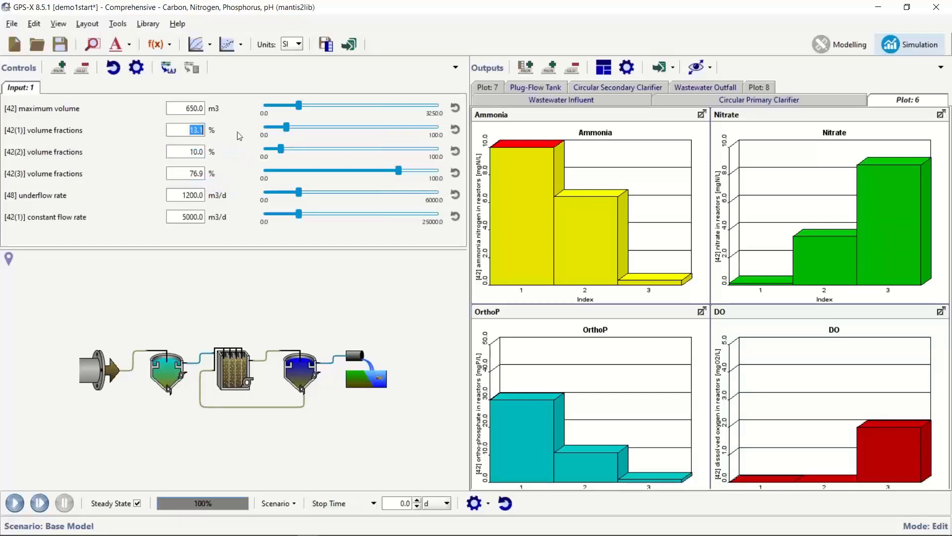
text(20)
double_click(198, 173)
text(70)
key(Return)
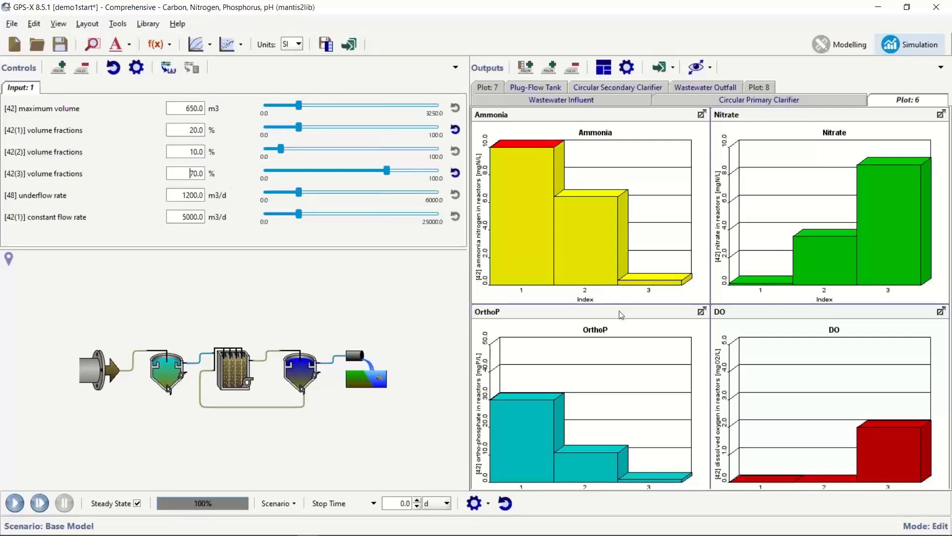
click(15, 504)
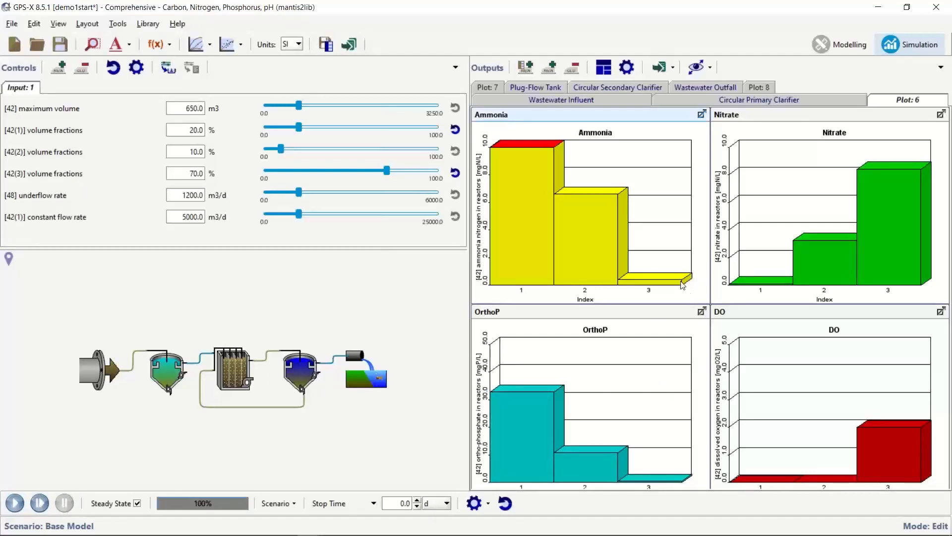
mouse_move(681, 278)
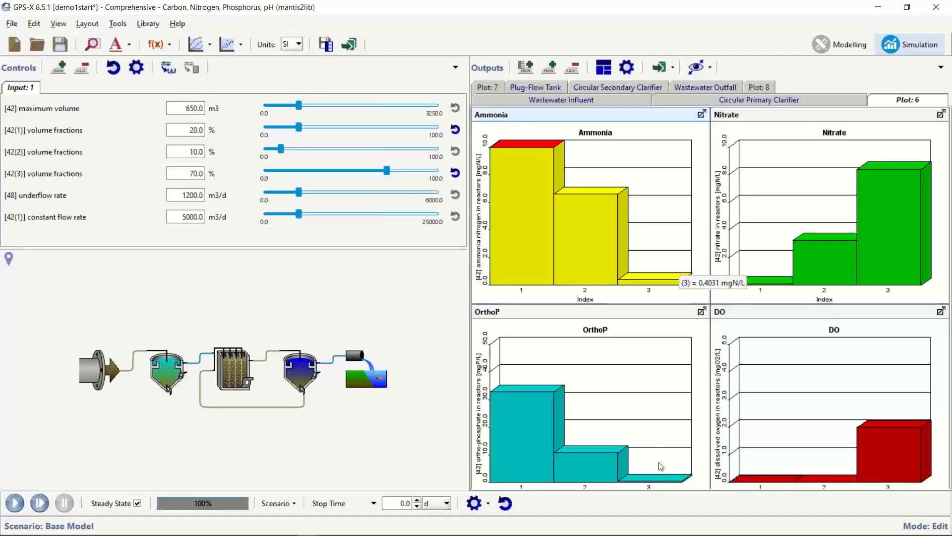
mouse_move(658, 478)
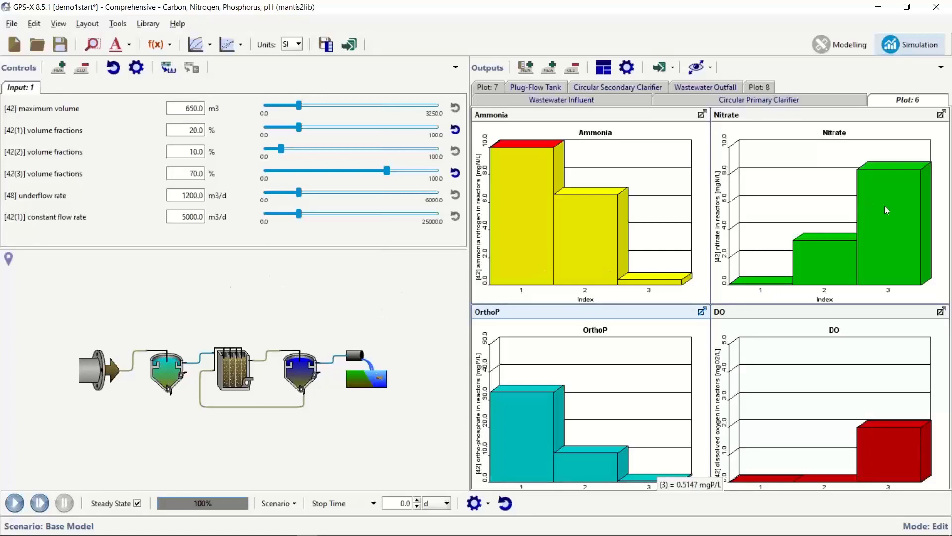
mouse_move(885, 206)
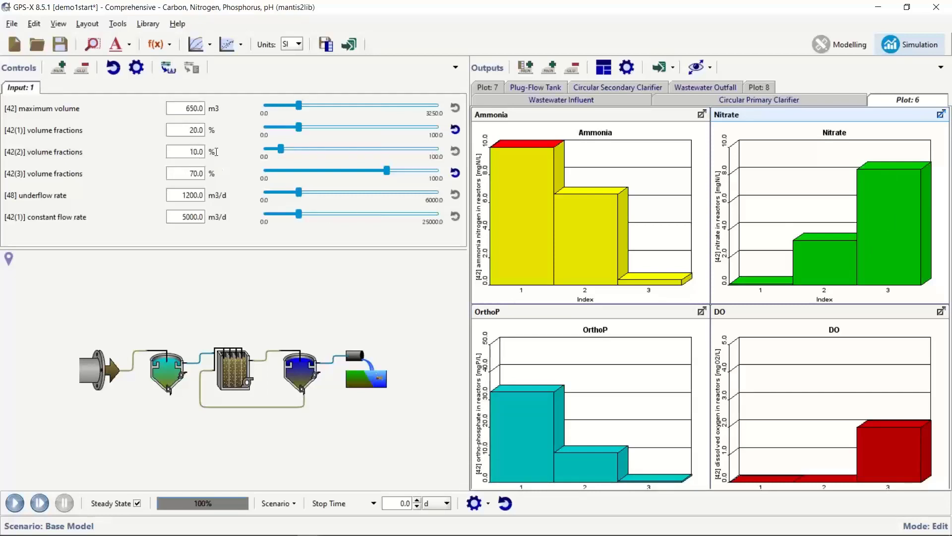
Set volume fractions [42(2)] to 20 and [42(3)] to 60, then re-run the simulation.
drag(186, 151, 241, 152)
text(20)
key(Tab)
text(60)
key(Return)
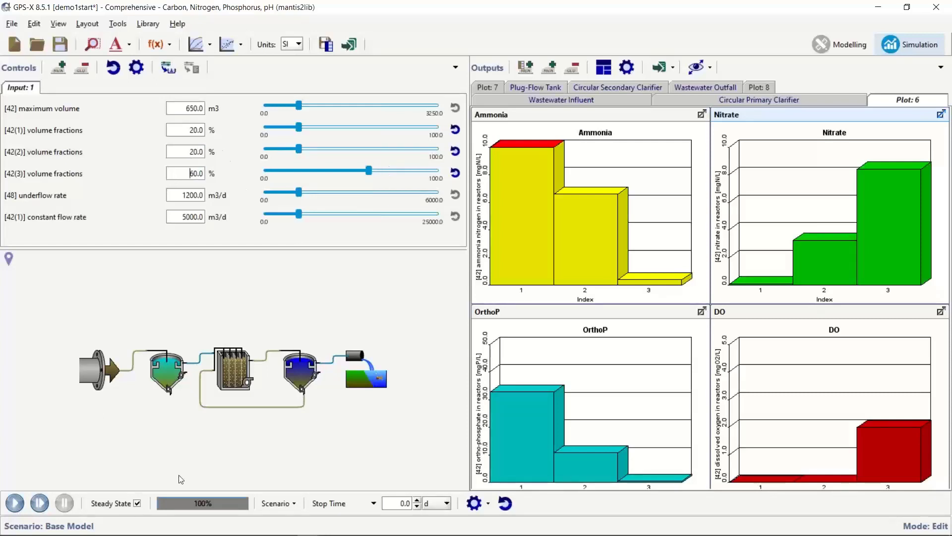
click(15, 504)
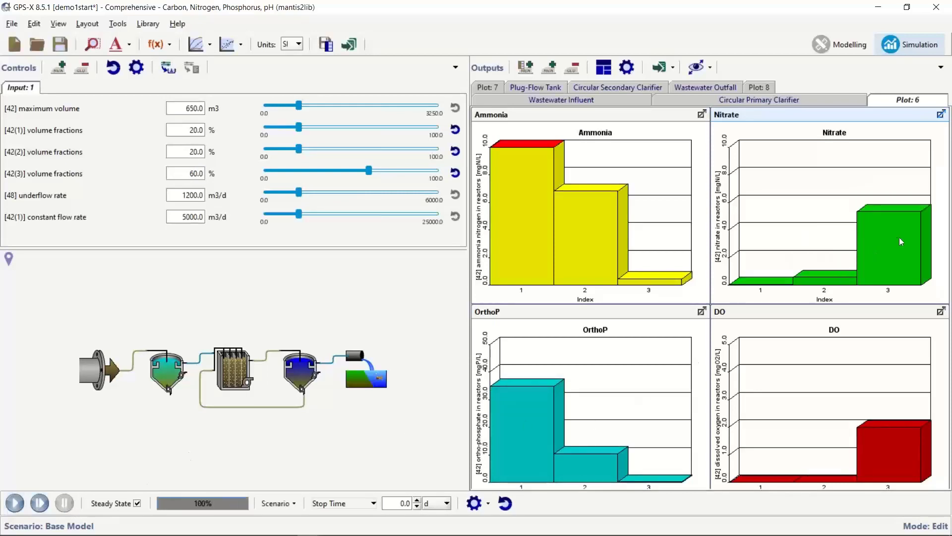
mouse_move(902, 249)
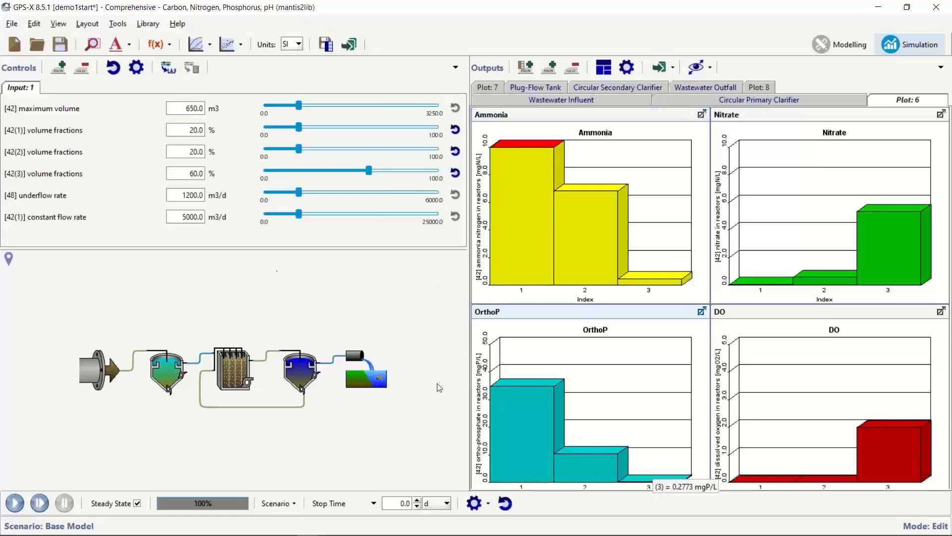
Set volume fractions to 30/20/50 percent and re-run the simulation.
click(183, 133)
text(30)
key(Return)
click(182, 172)
text(50)
key(Return)
click(14, 502)
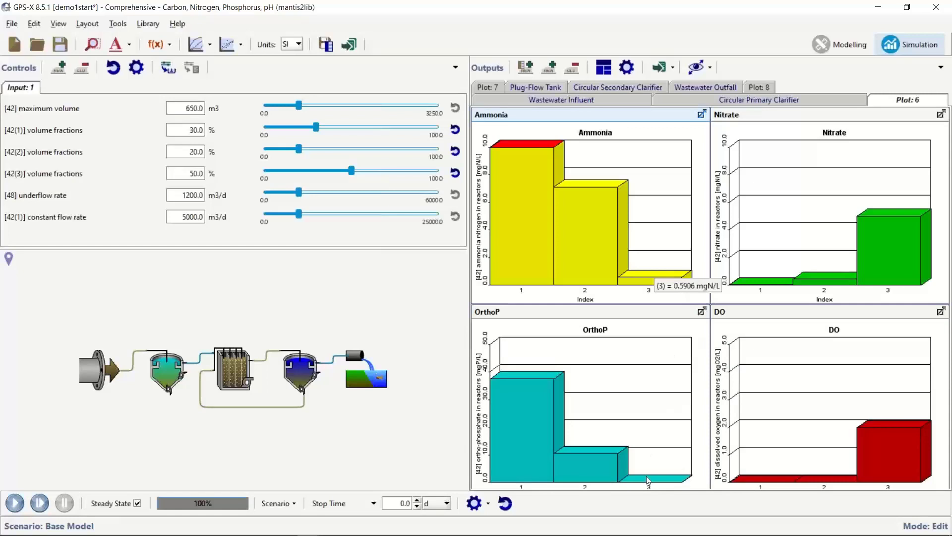
mouse_move(645, 476)
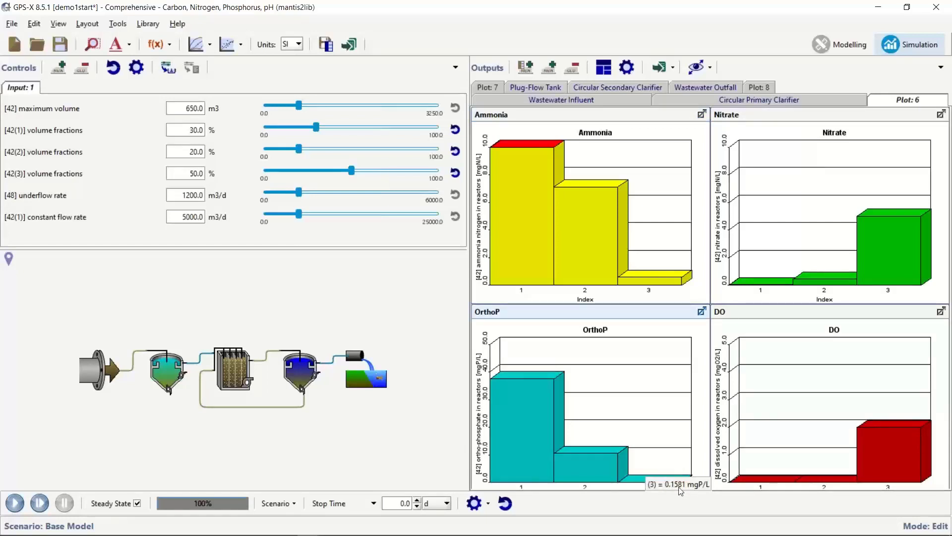
Set volume fractions to 30/30/40 percent and re-run the simulation.
double_click(195, 148)
text(30)
key(Tab)
text(40)
key(Return)
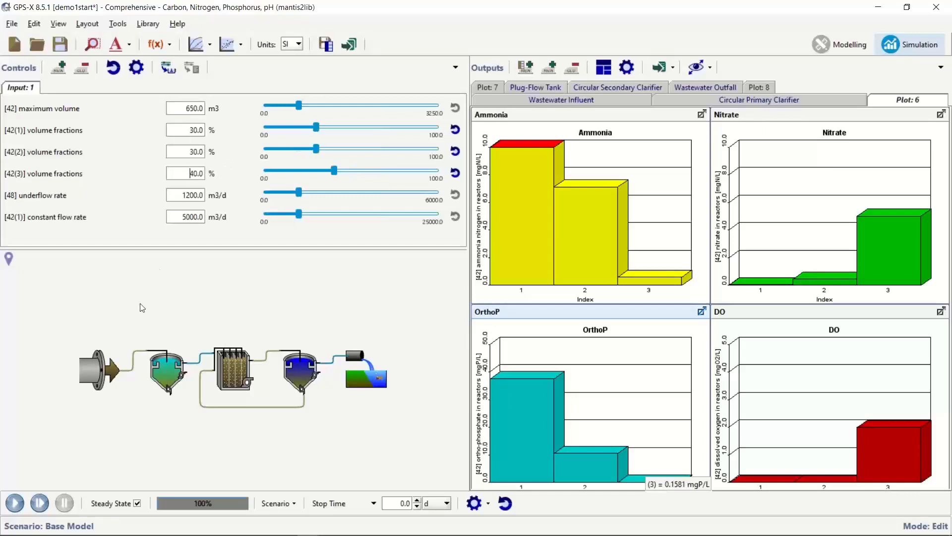
click(14, 502)
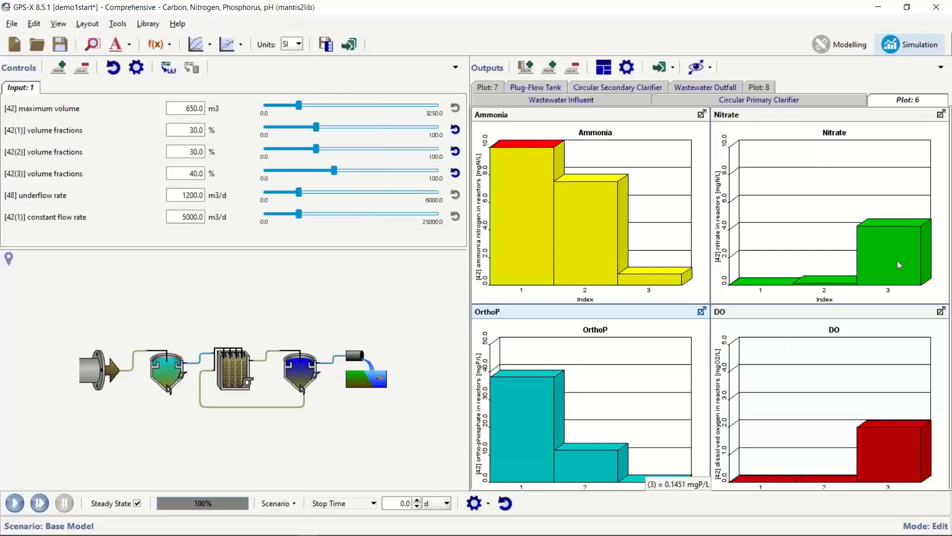
mouse_move(902, 259)
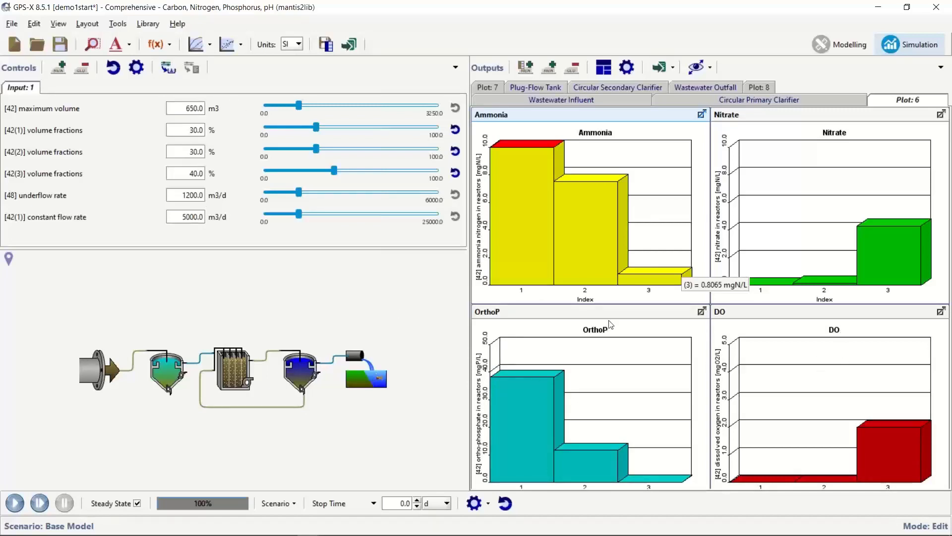
Raise the constant flow rate to 7000 m3/d and re-run the simulation.
drag(183, 216, 239, 218)
text(7000)
key(Return)
click(15, 503)
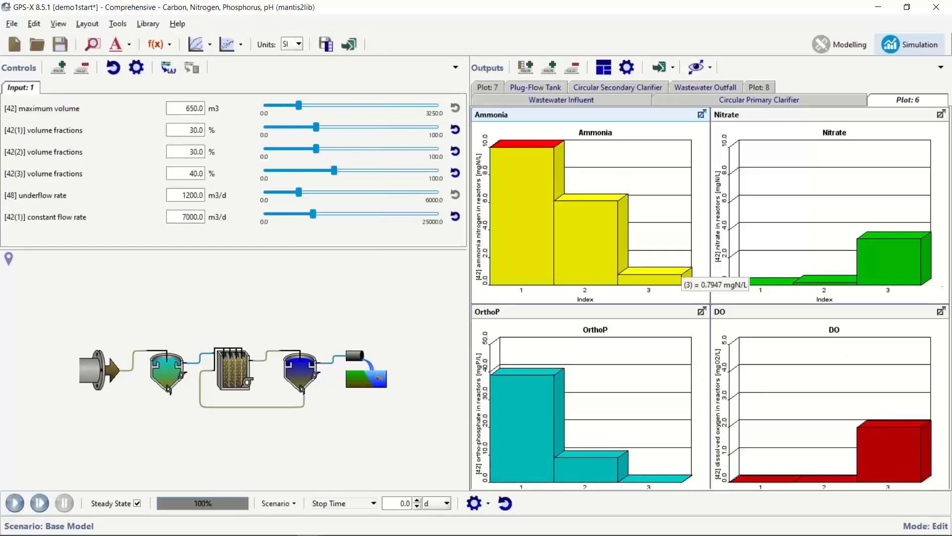
mouse_move(905, 270)
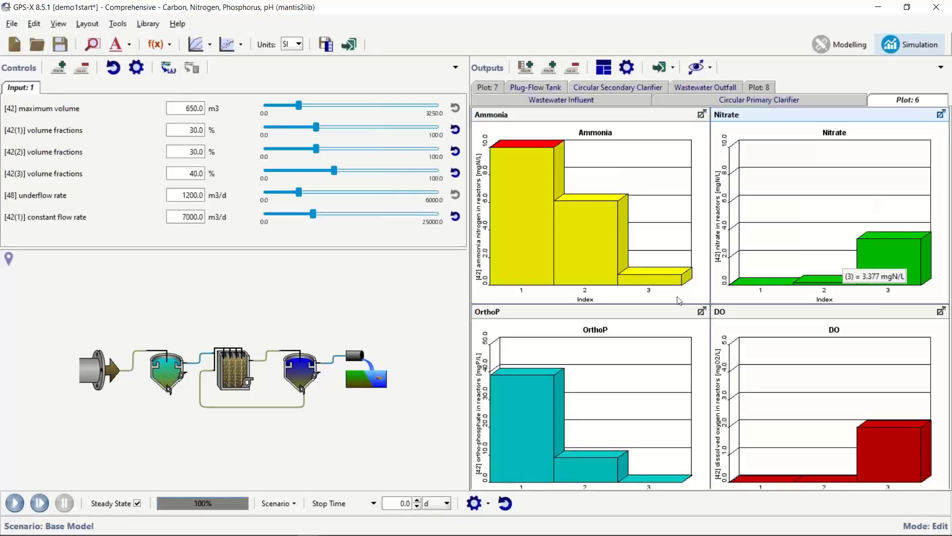
mouse_move(653, 275)
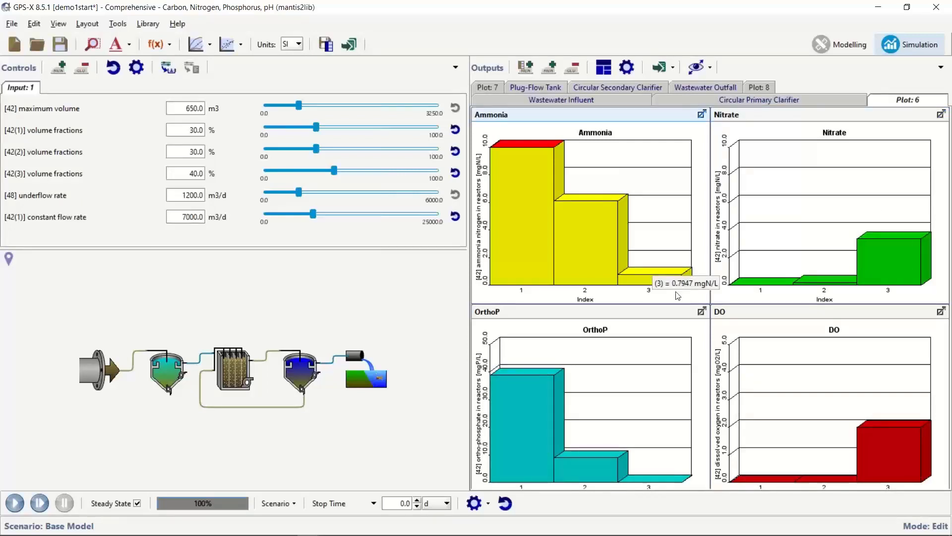
mouse_move(664, 477)
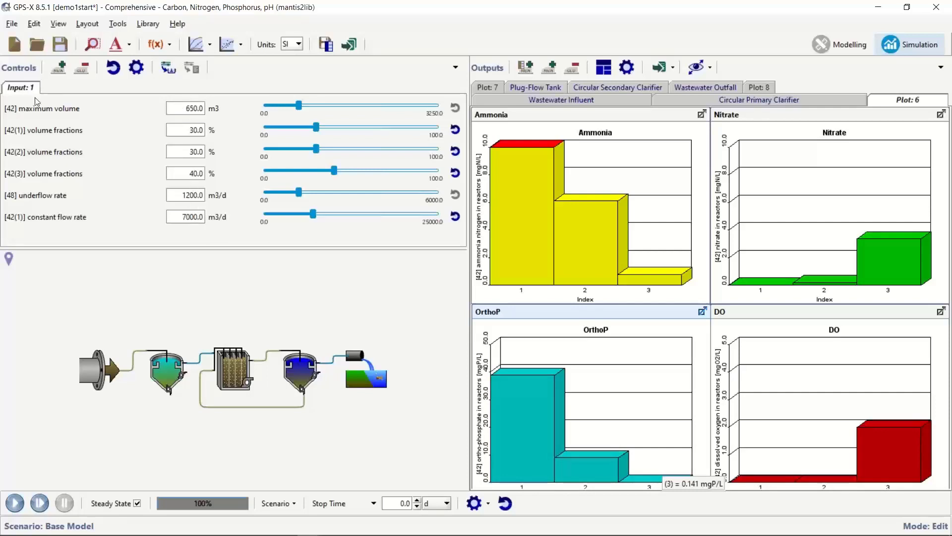
Set the maximum volume to 800 m3 and re-run the simulation.
drag(186, 108, 252, 108)
text(800)
key(Return)
click(15, 503)
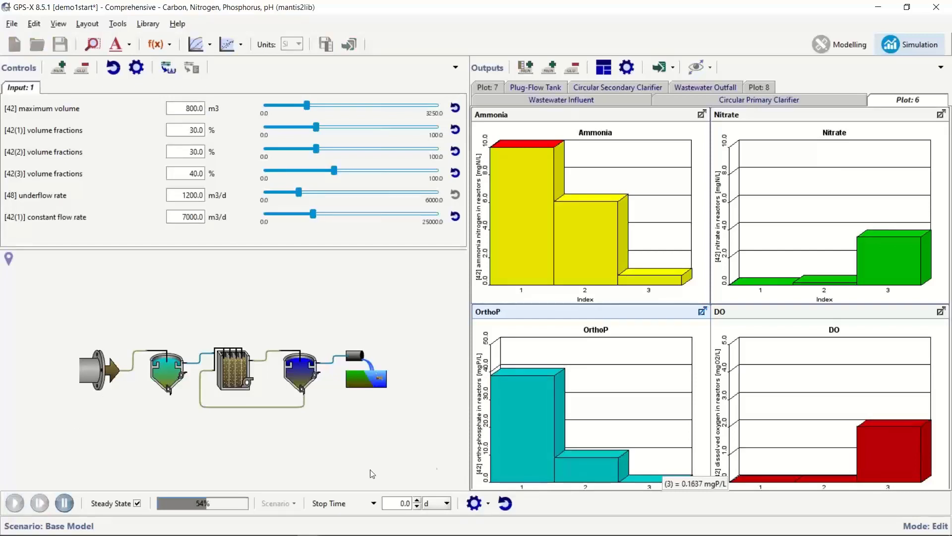